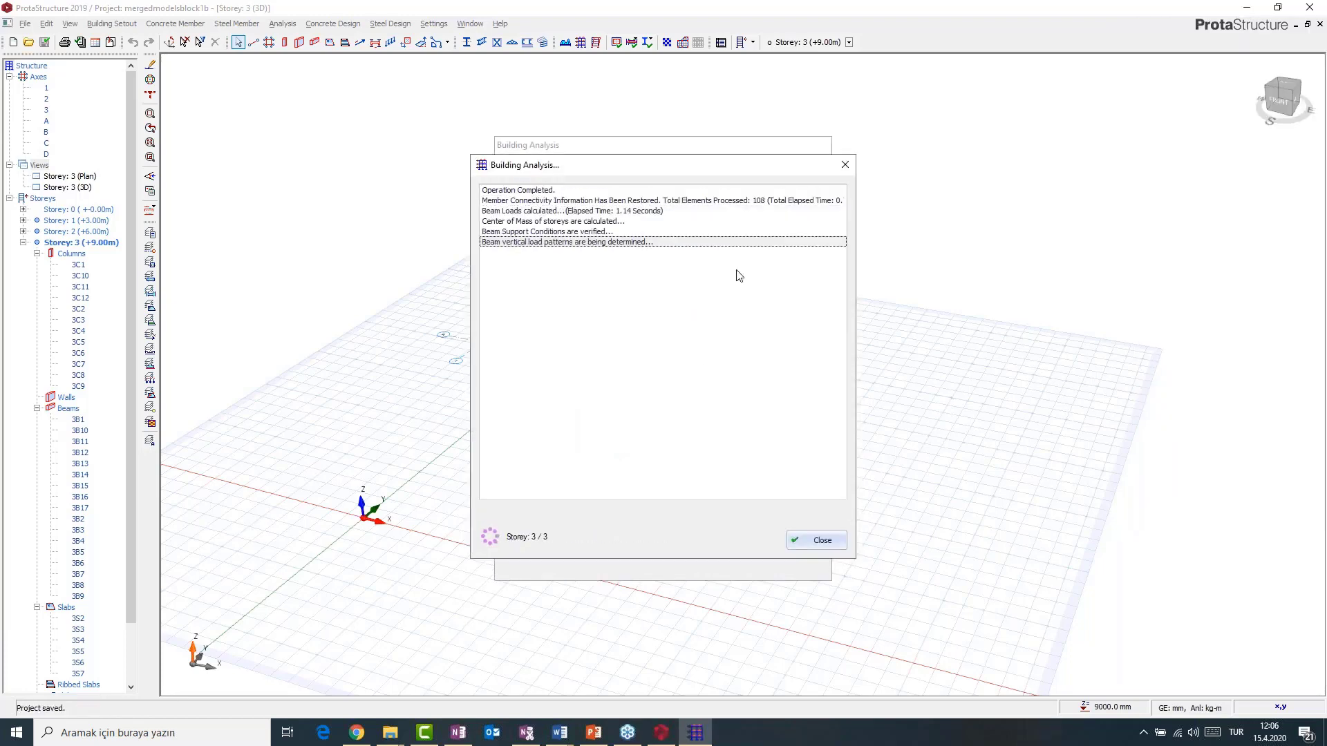
- Dismiss the finished analysis's summary report and close the analysis log
{"action": "left_click_drag", "start_coordinate": [722, 171], "coordinate": [727, 56]}
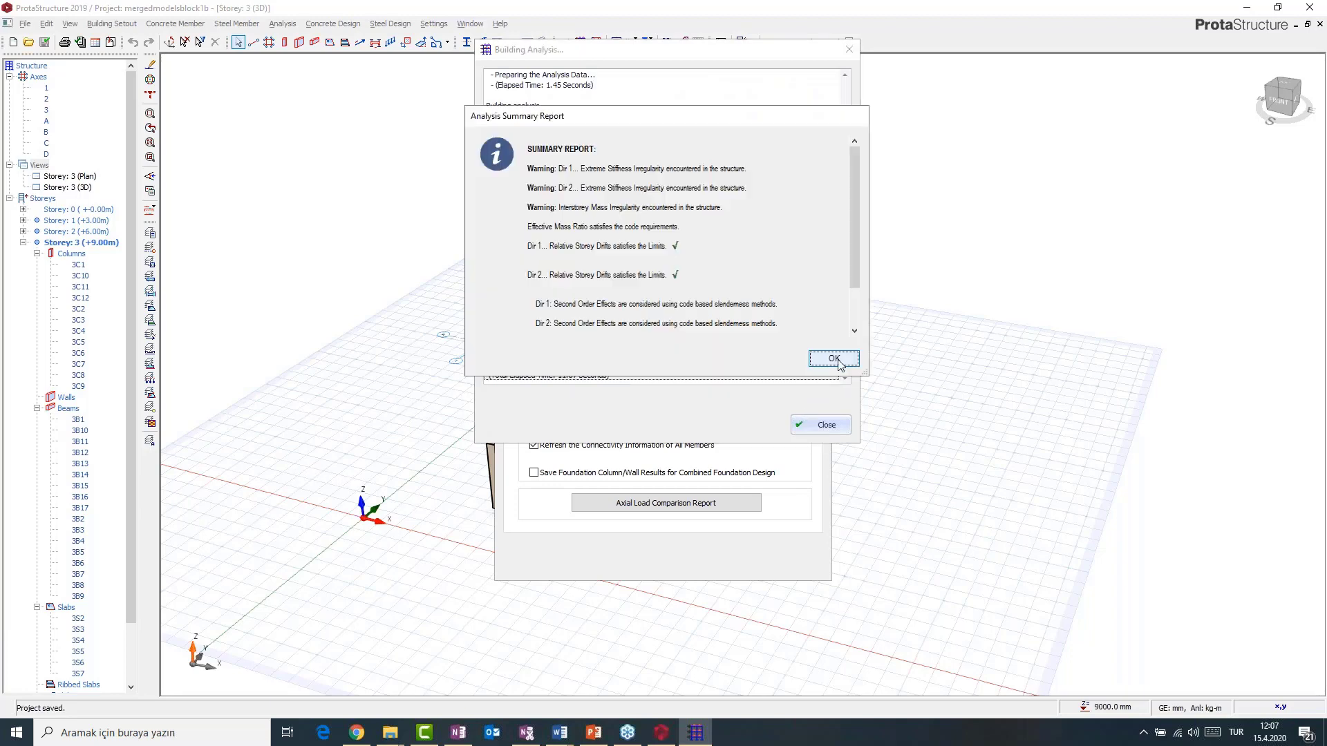
{"action": "left_click", "coordinate": [834, 358]}
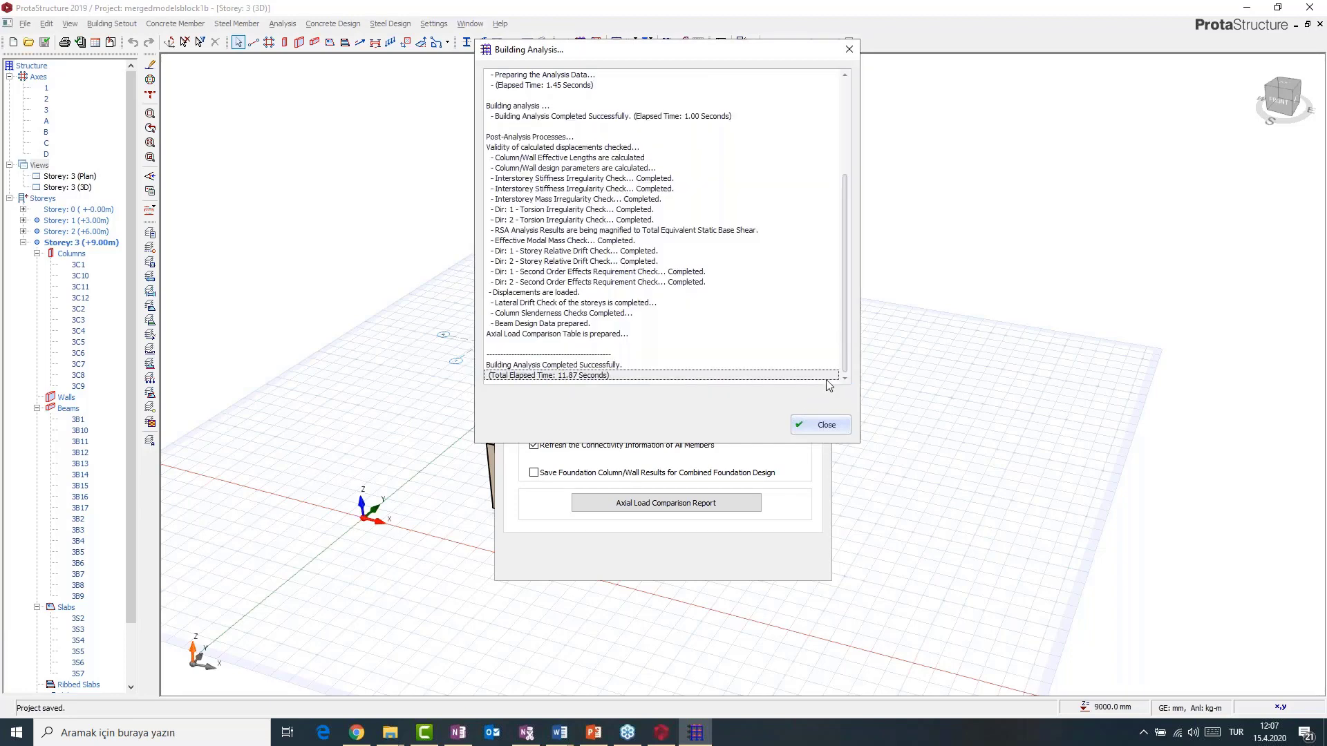
{"action": "left_click", "coordinate": [820, 424]}
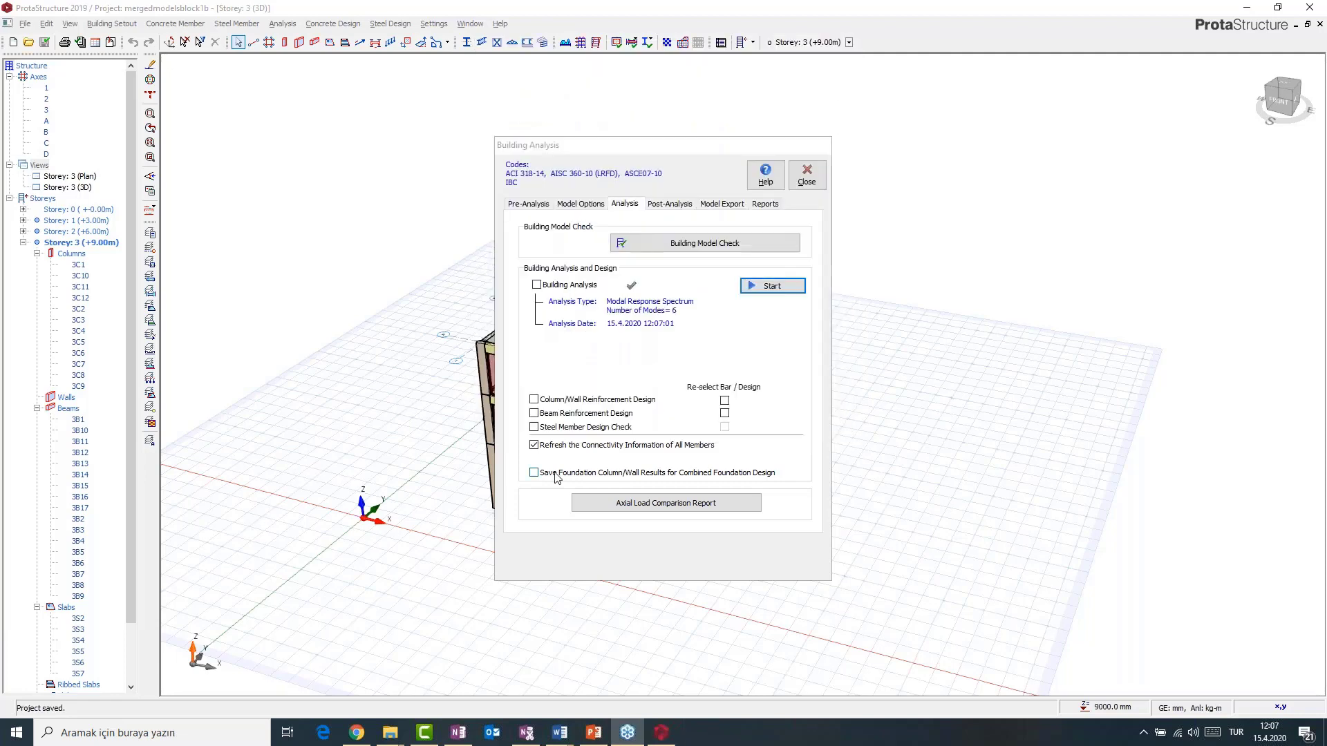
- Enable 'Save Foundation Column/Wall Results for Combined Foundation Design'
{"action": "left_click", "coordinate": [556, 475]}
{"action": "left_click", "coordinate": [772, 286]}
{"action": "left_click", "coordinate": [727, 413]}
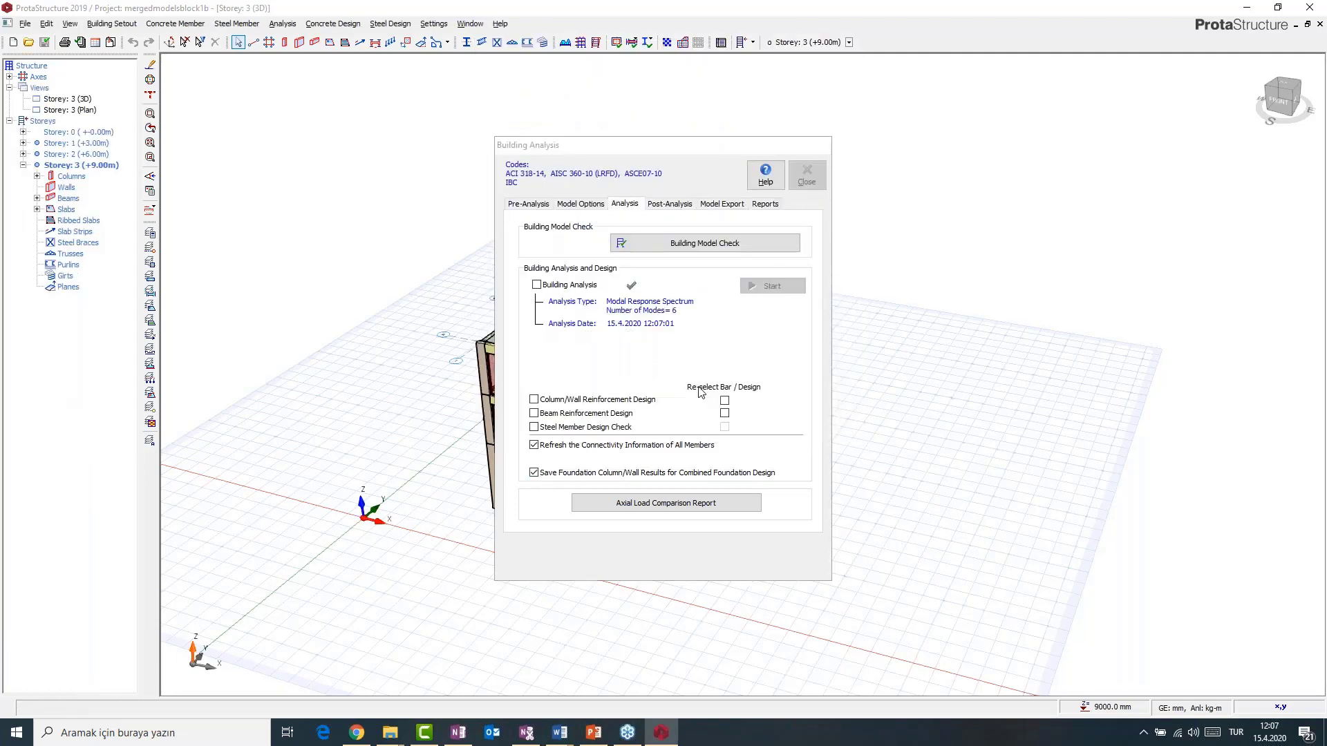
- Run the building analysis again, then dismiss its summary report and log
{"action": "left_click", "coordinate": [536, 285]}
{"action": "left_click", "coordinate": [771, 286]}
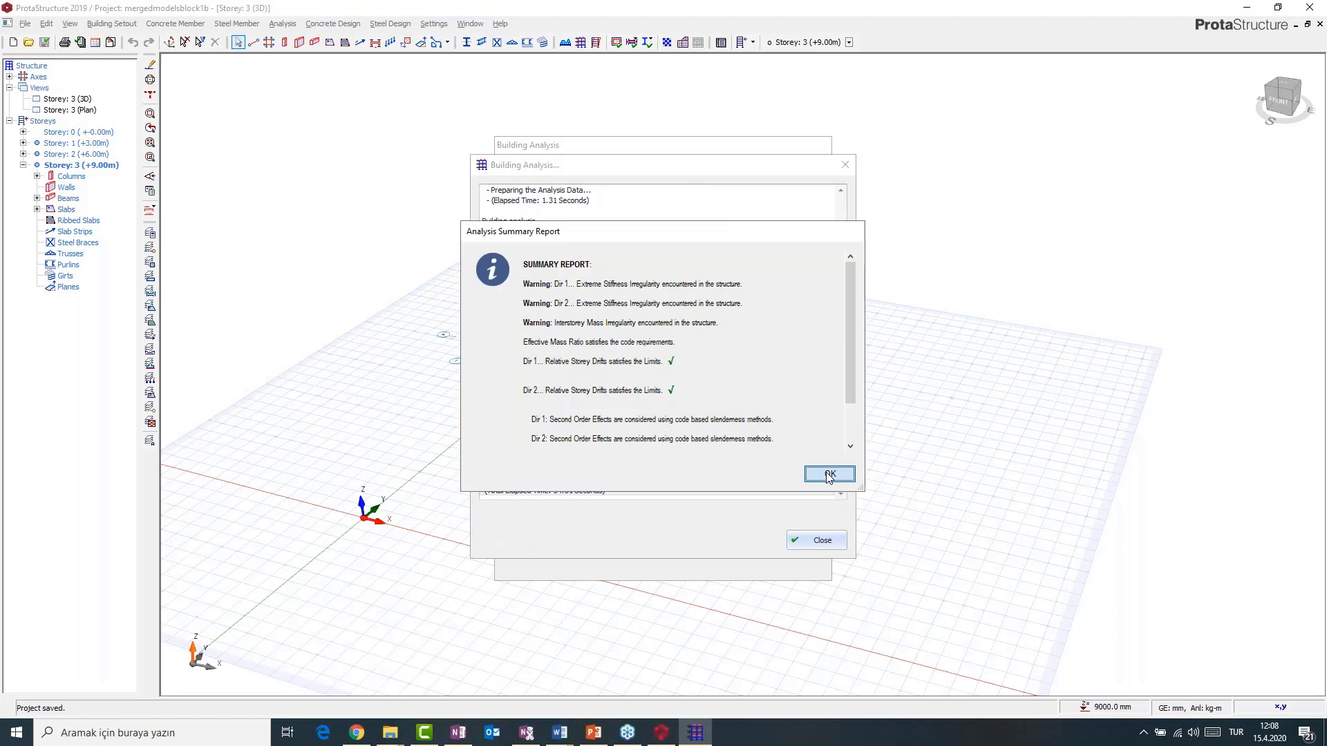
{"action": "left_click", "coordinate": [829, 474]}
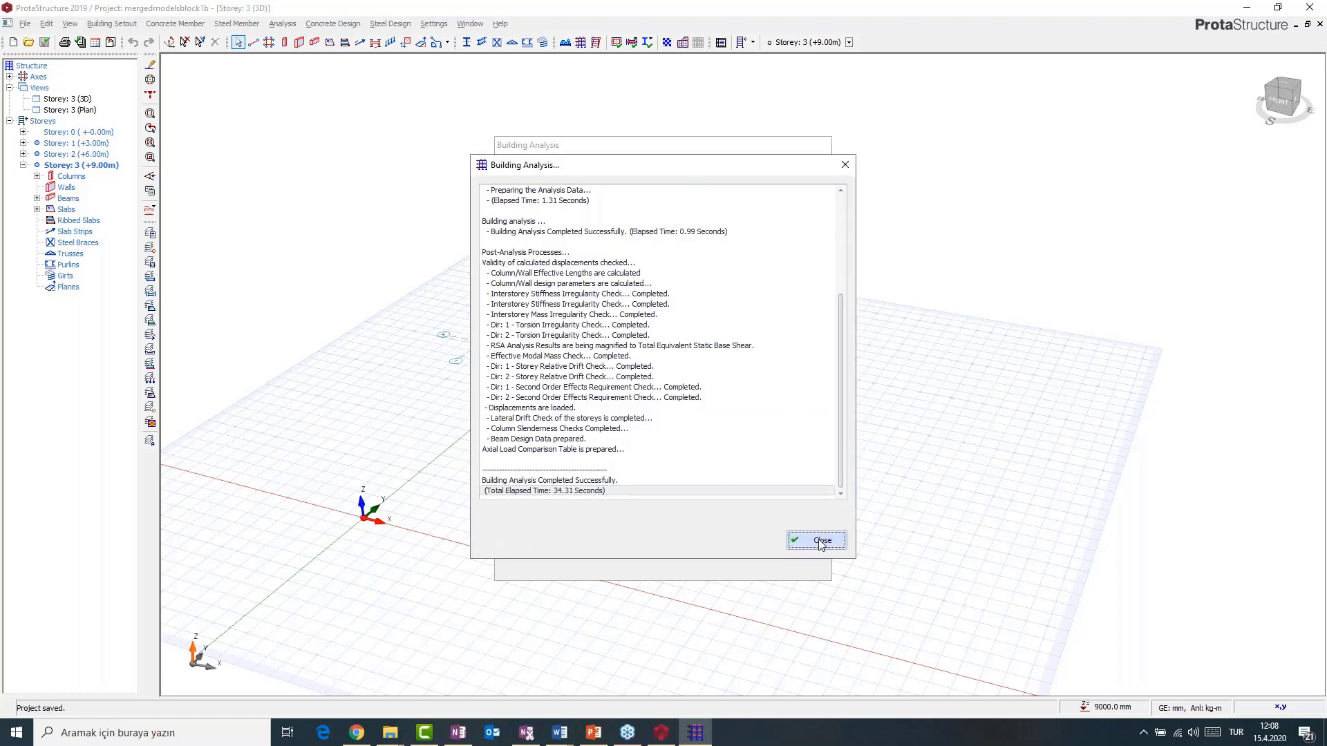
{"action": "left_click", "coordinate": [822, 543]}
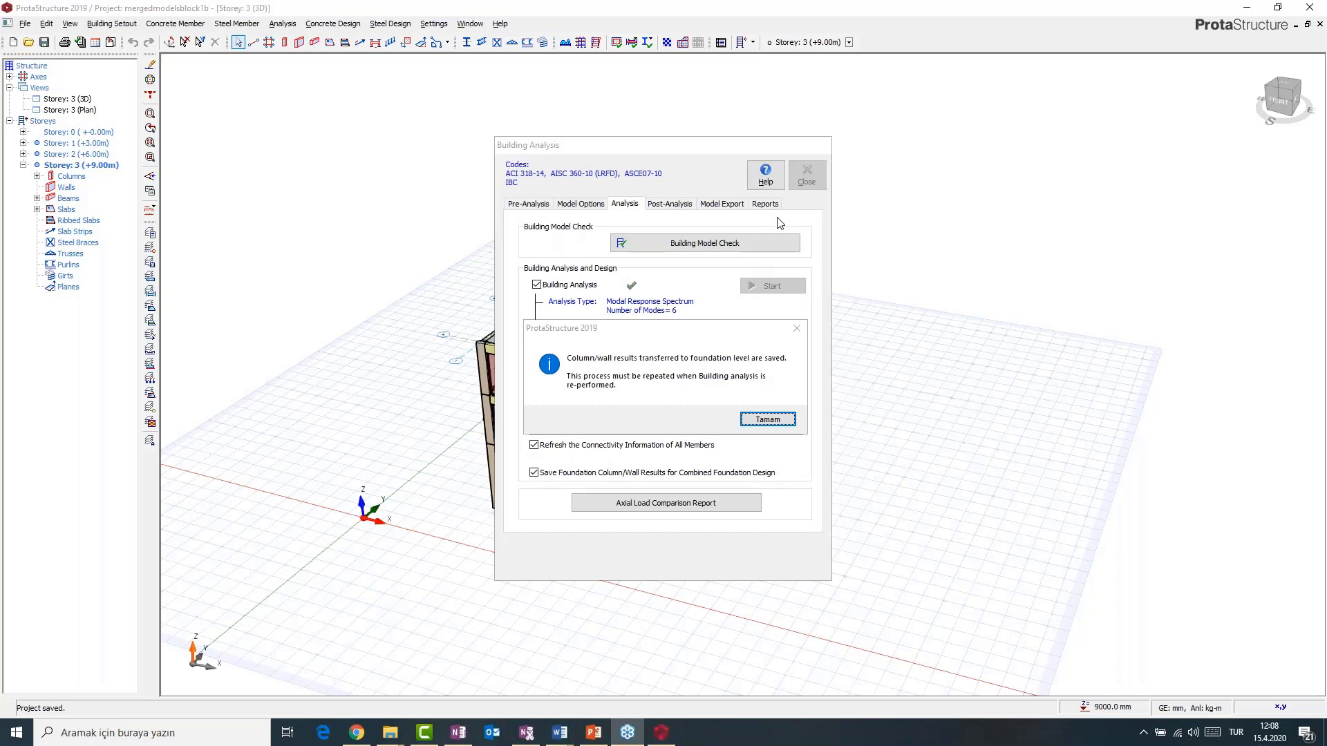
- Acknowledge the foundation results saved message and close the Building Analysis window
{"action": "left_click", "coordinate": [767, 421]}
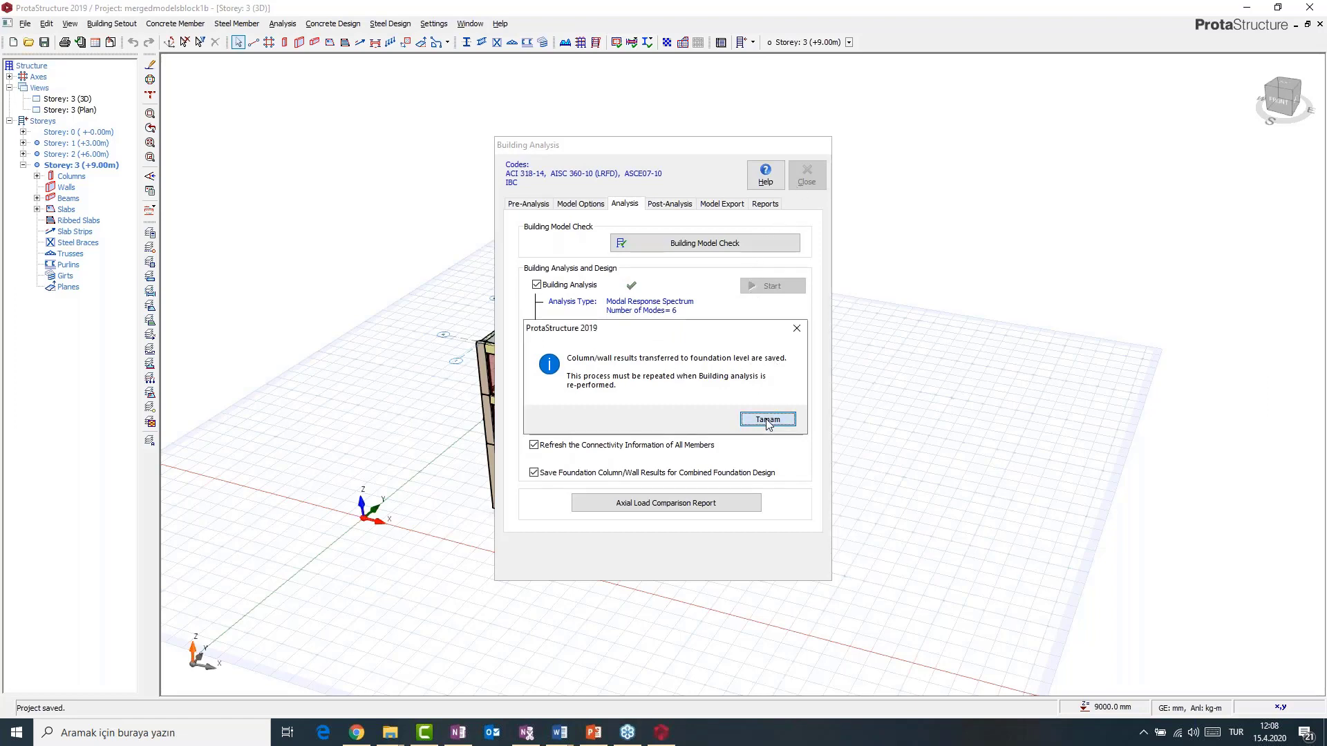
{"action": "left_click", "coordinate": [767, 420]}
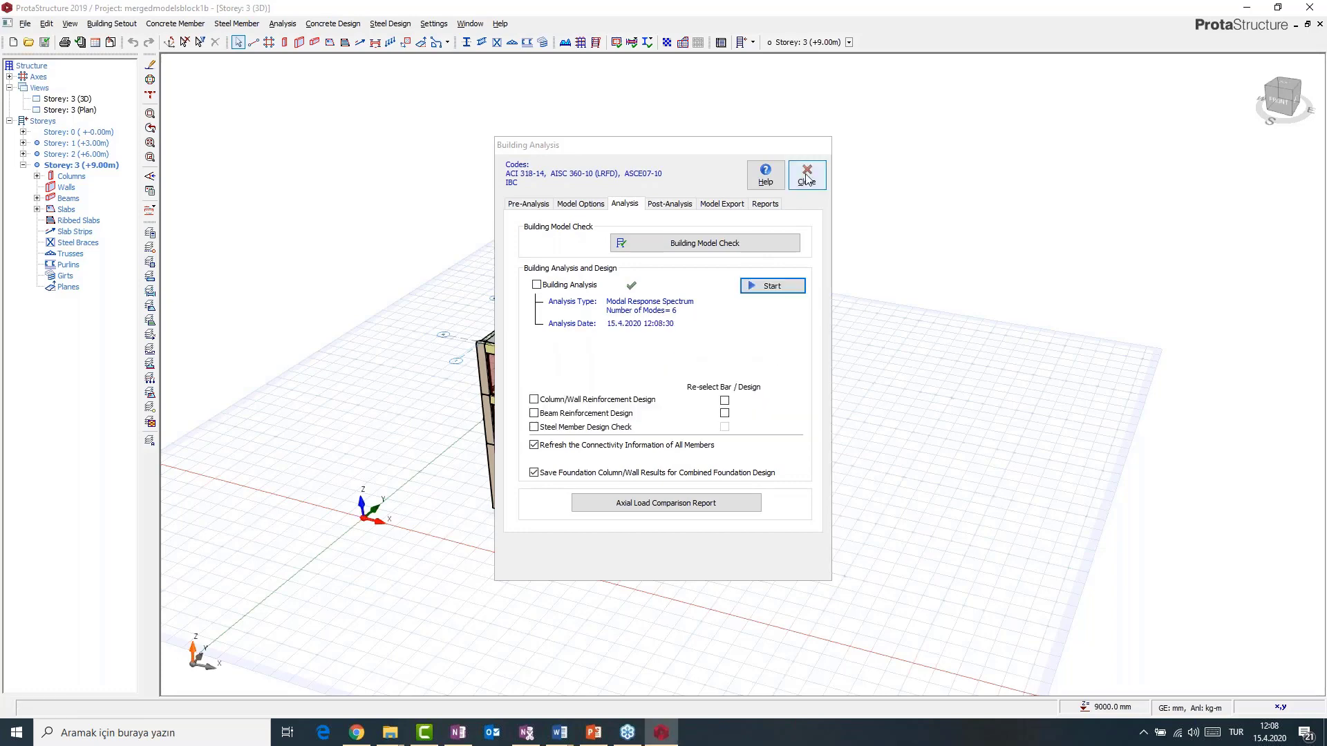
{"action": "left_click", "coordinate": [808, 180]}
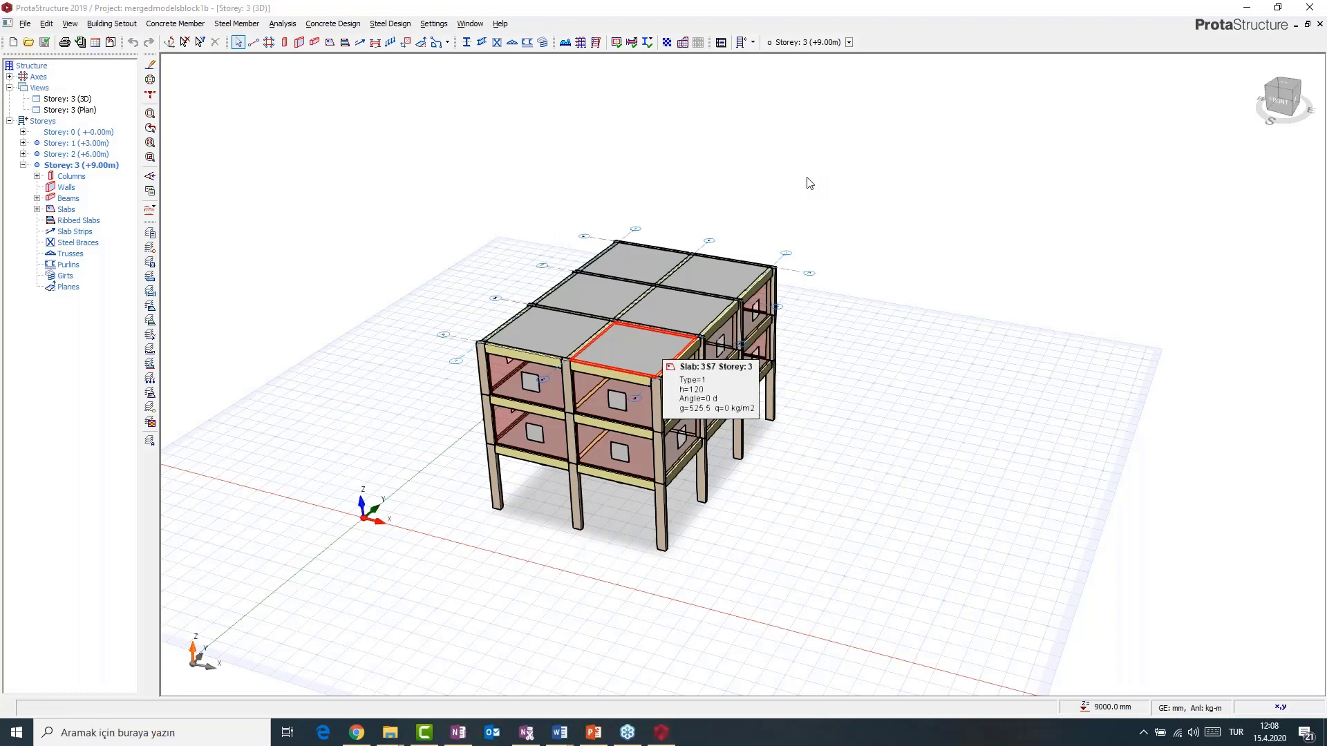
- Open the saved project mergedmodelsblock1a
{"action": "left_click", "coordinate": [810, 183]}
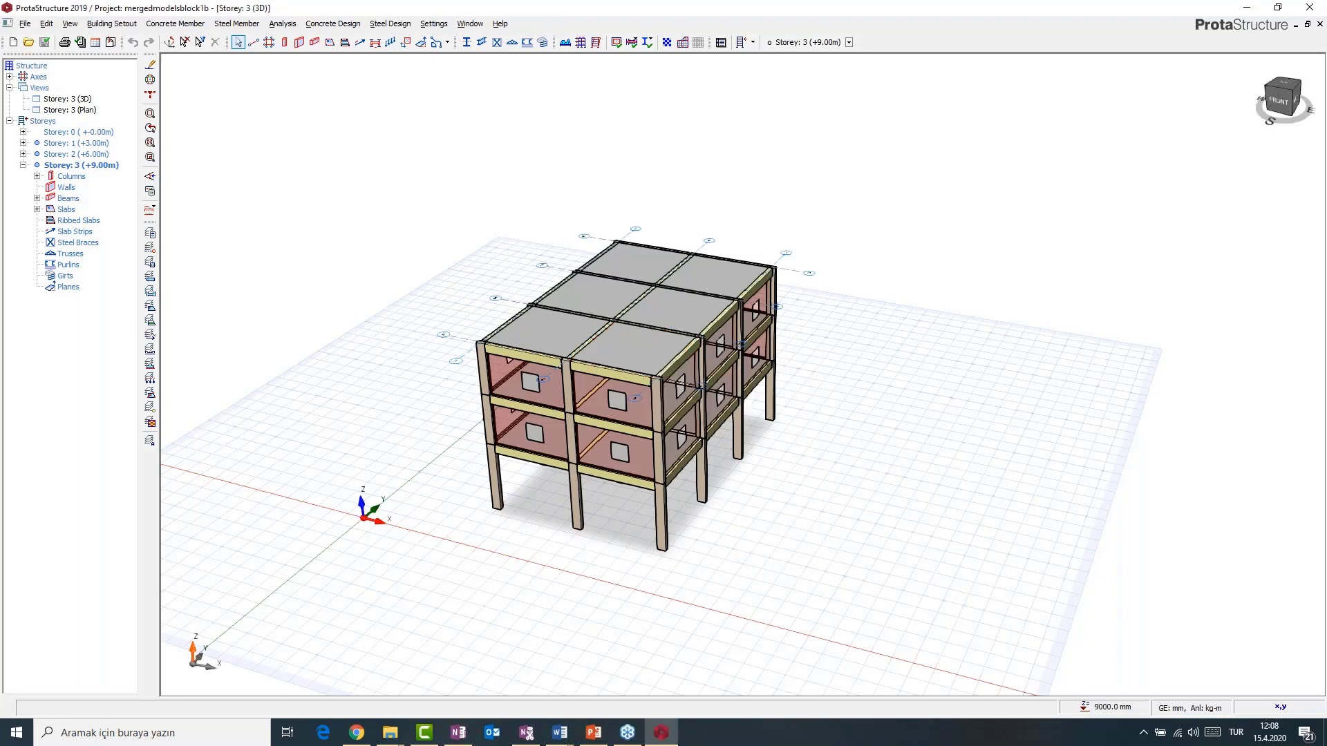
{"action": "left_click", "coordinate": [29, 43]}
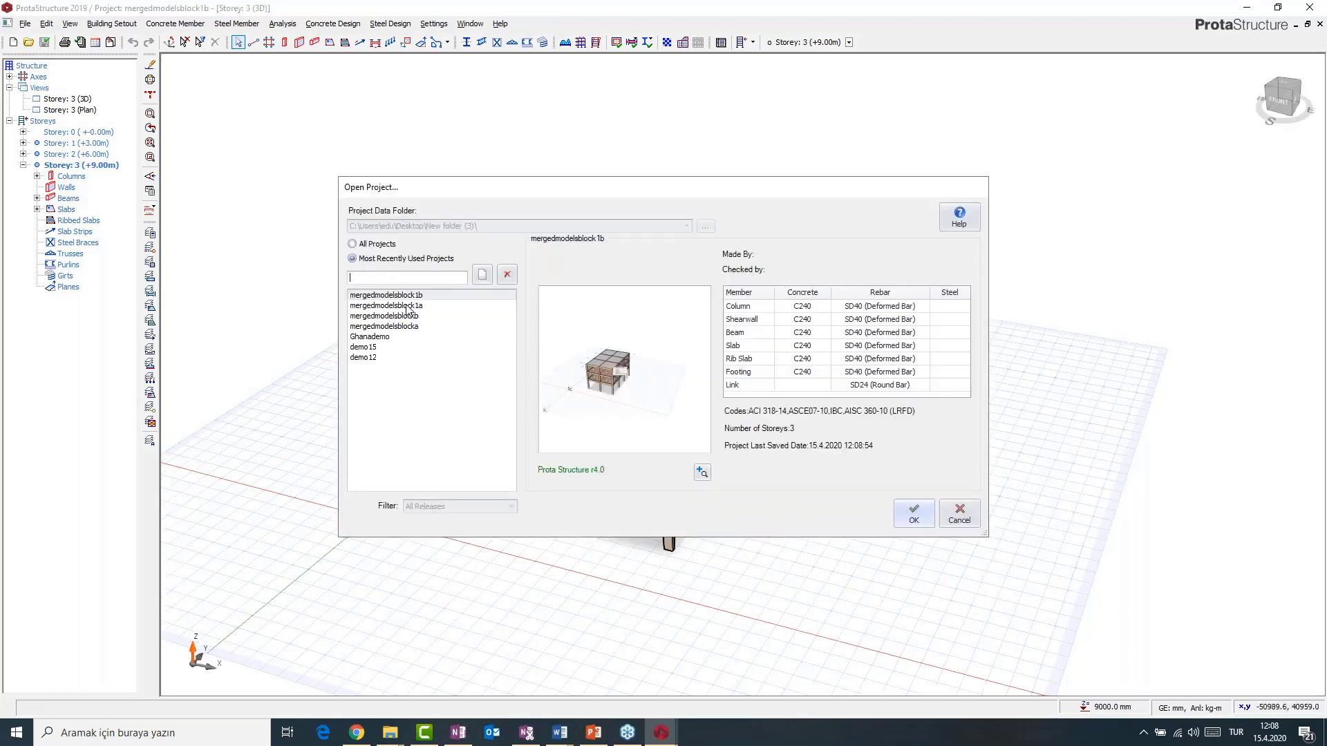
{"action": "left_click", "coordinate": [406, 306]}
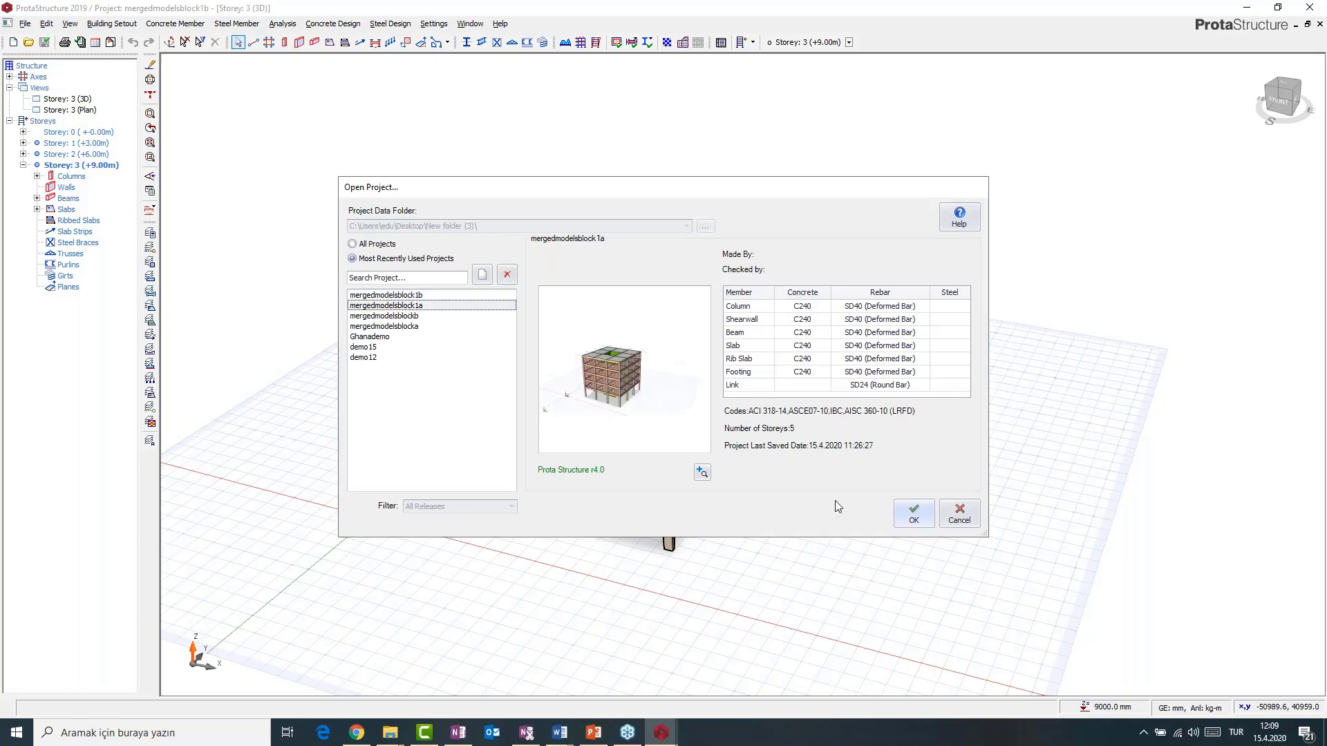
{"action": "left_click", "coordinate": [911, 517]}
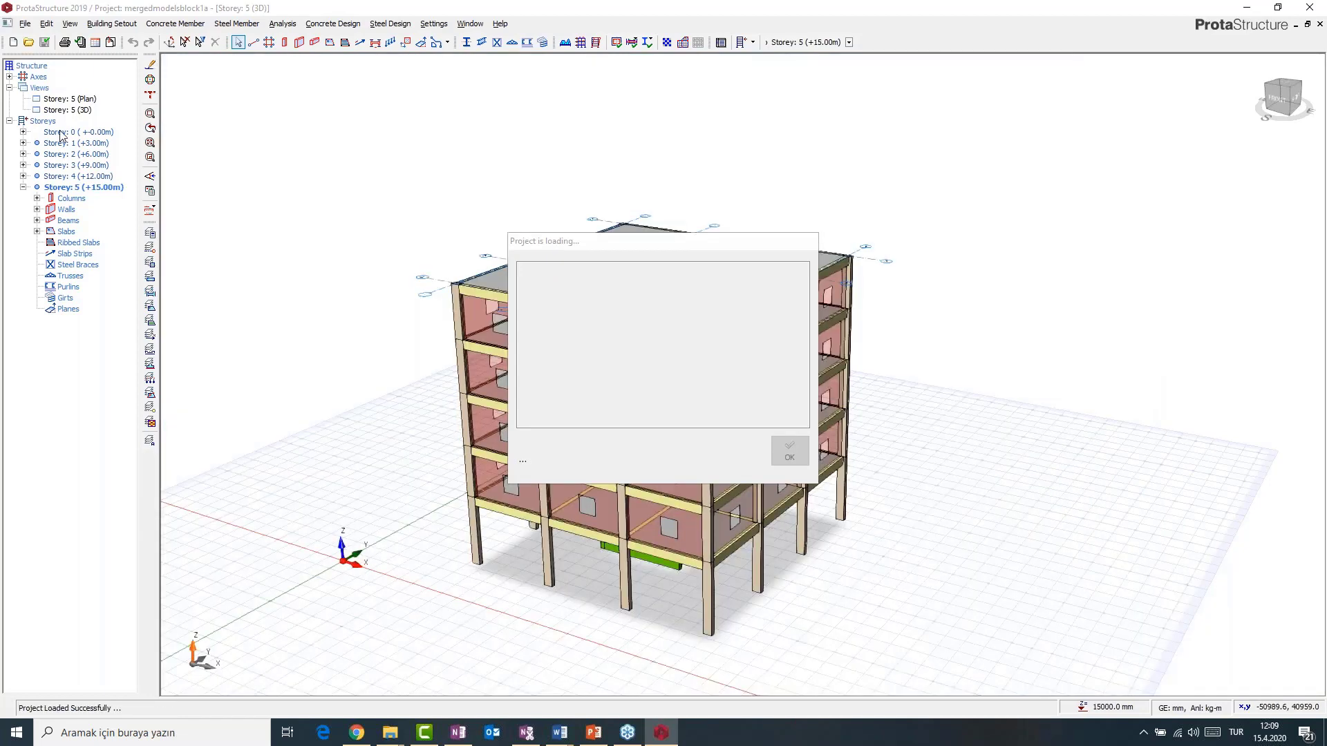
- Show the Storey 0 plan with its columns and C-shaped wall
{"action": "double_click", "coordinate": [61, 132]}
{"action": "left_click_drag", "start_coordinate": [722, 361], "coordinate": [738, 340]}
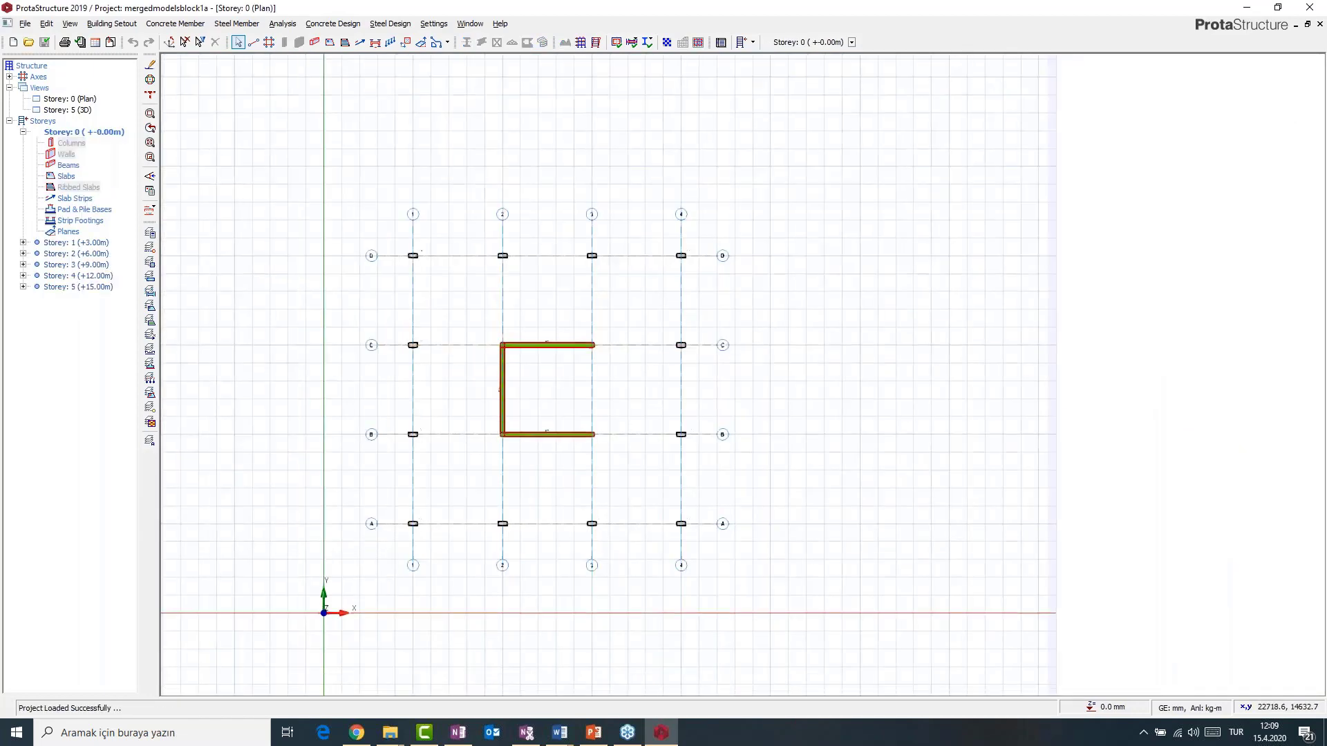
{"action": "scroll", "coordinate": [617, 385], "scroll_direction": "up", "scroll_amount": 1}
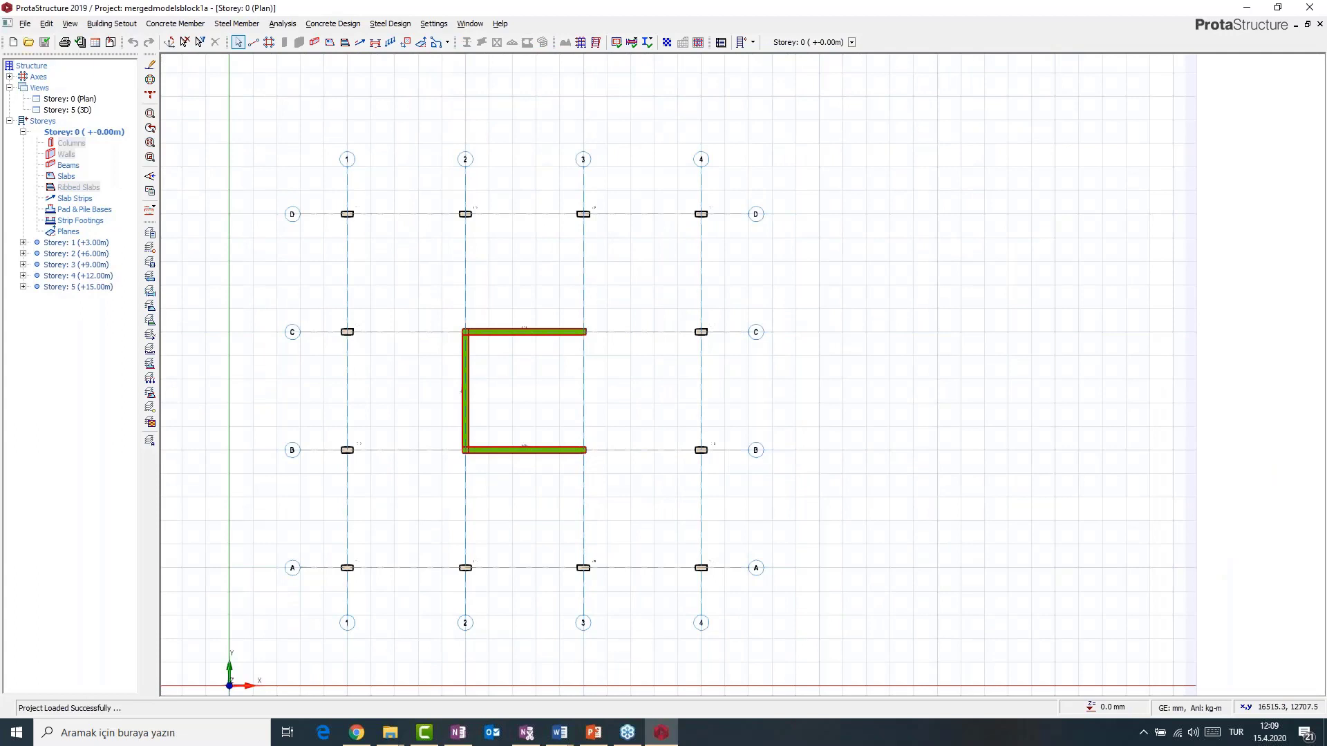
{"action": "scroll", "coordinate": [695, 311], "scroll_direction": "down", "scroll_amount": 1}
{"action": "middle_click_drag", "start_coordinate": [634, 363], "coordinate": [606, 363]}
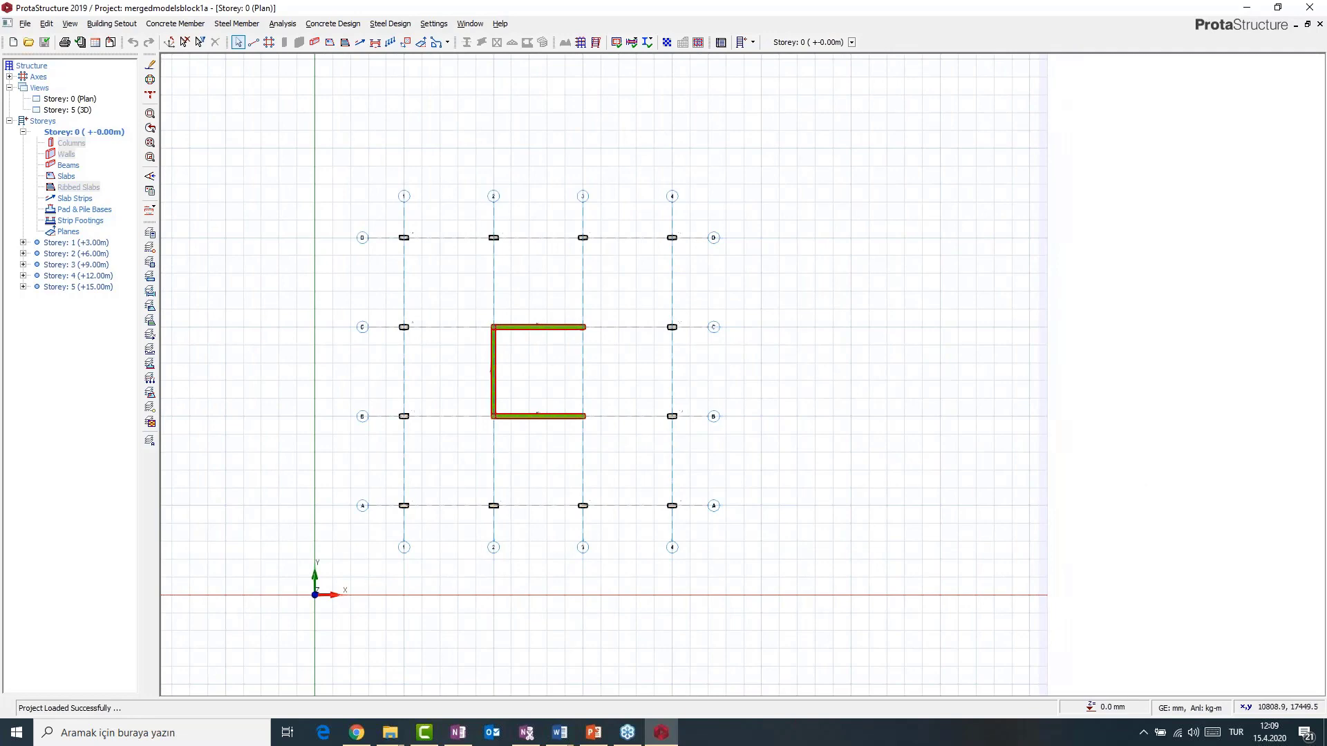
{"action": "middle_click_drag", "start_coordinate": [506, 284], "coordinate": [499, 286]}
- Open the building analysis window and close it without changes
{"action": "left_click", "coordinate": [283, 23]}
{"action": "key", "text": "Escape"}
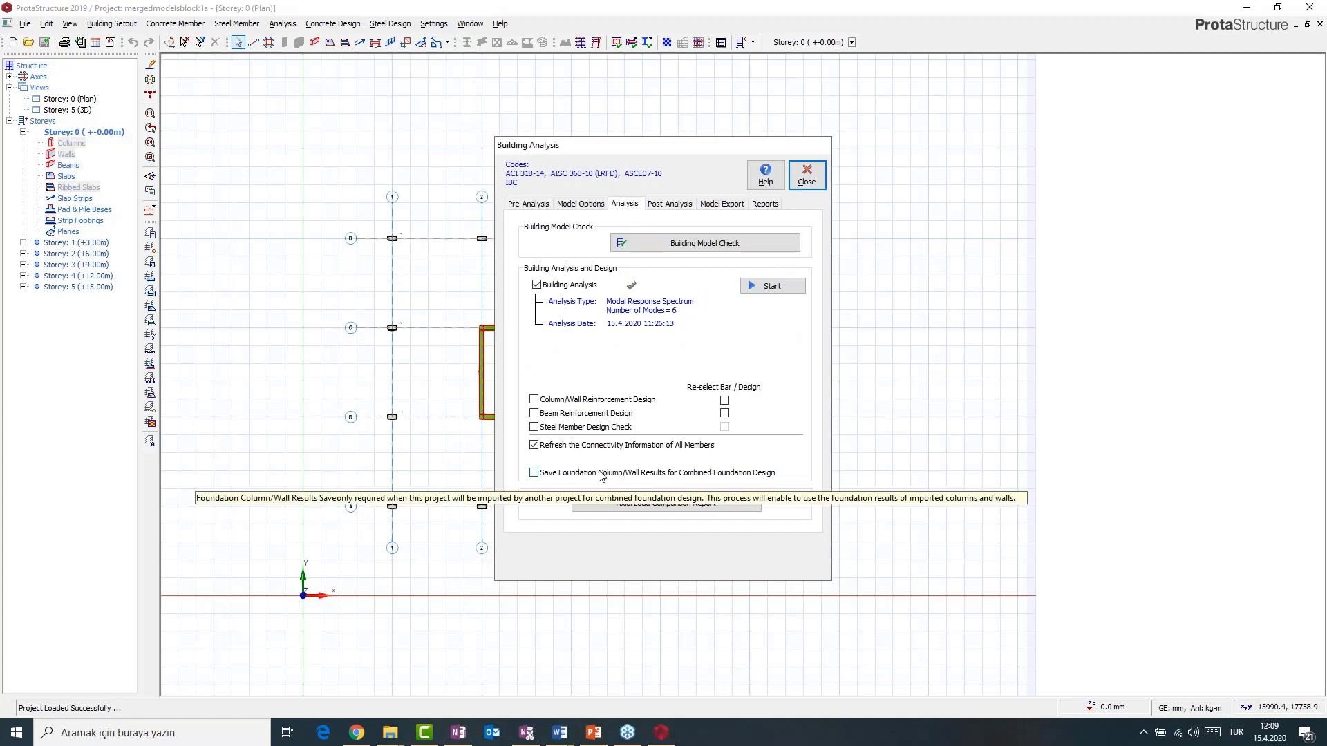
{"action": "left_click", "coordinate": [810, 185]}
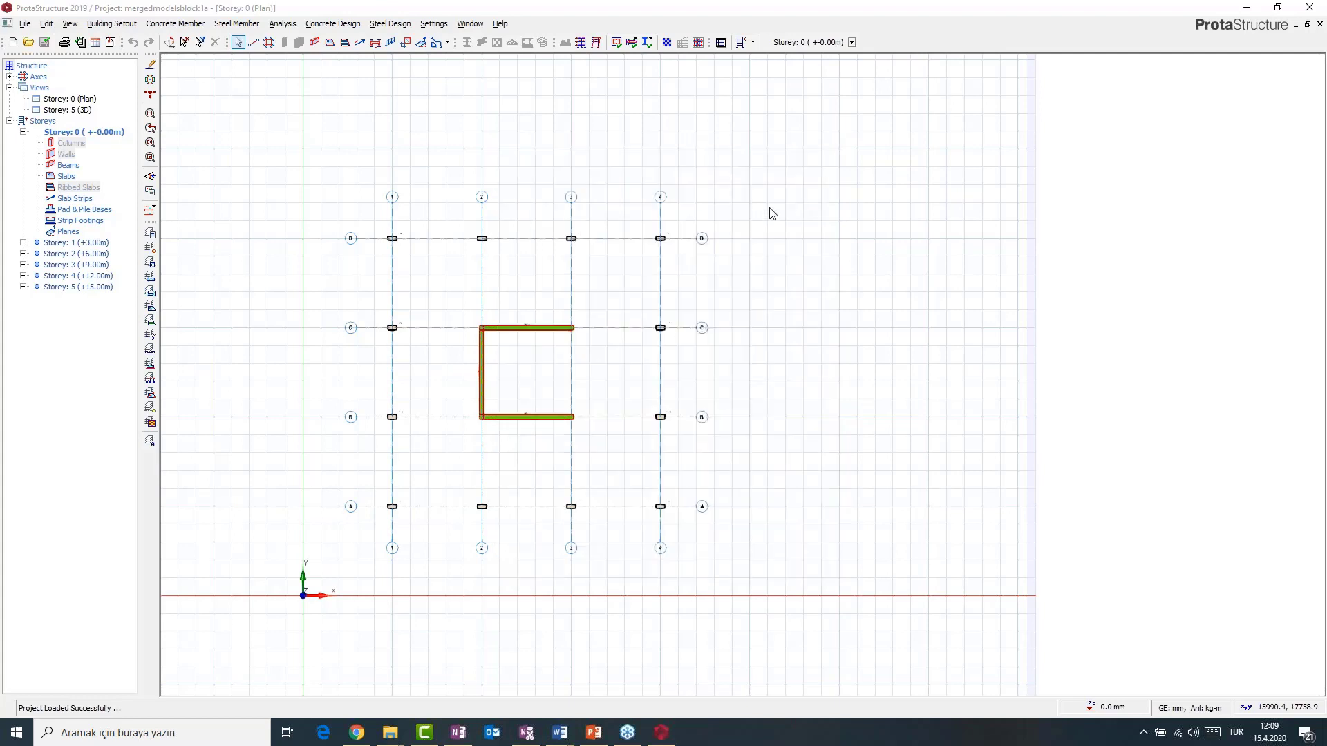
- Load mergedmodelsblock1b as a complete project to merge via Load Building Model
{"action": "left_click", "coordinate": [25, 23]}
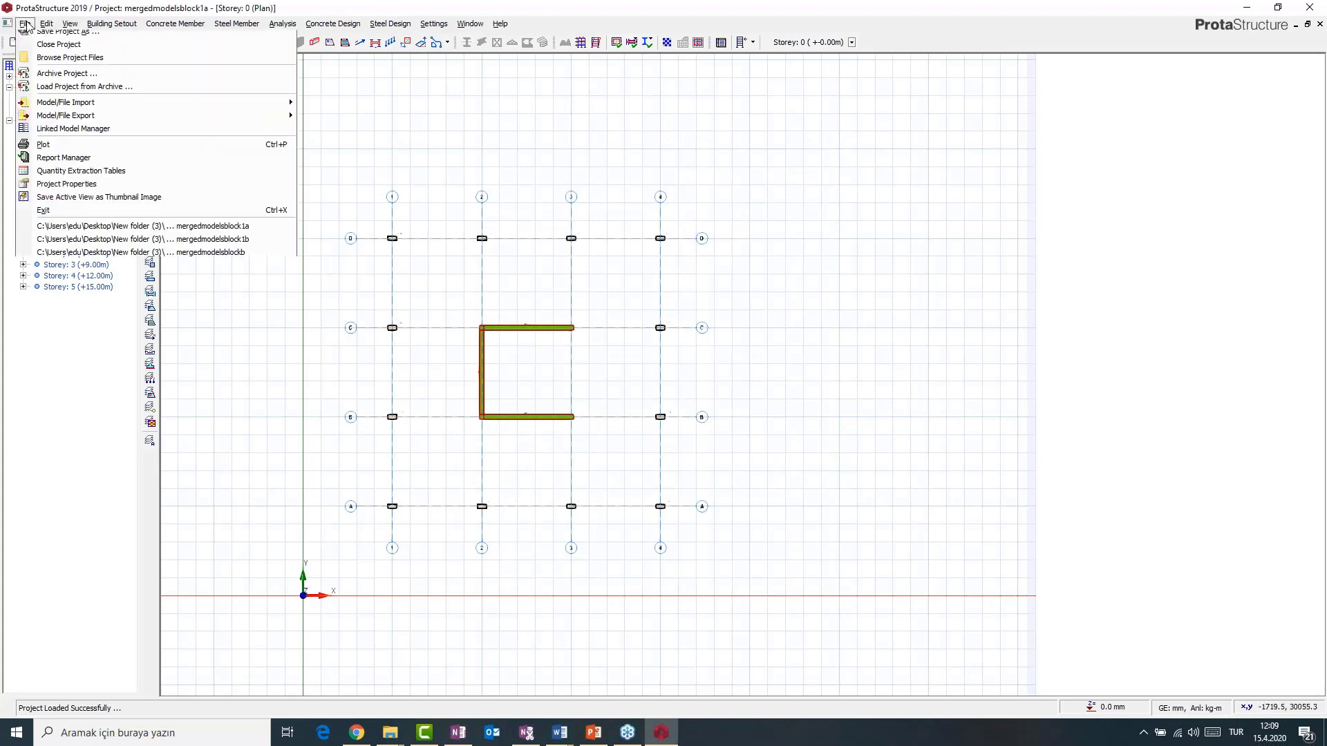
{"action": "mouse_move", "coordinate": [143, 171]}
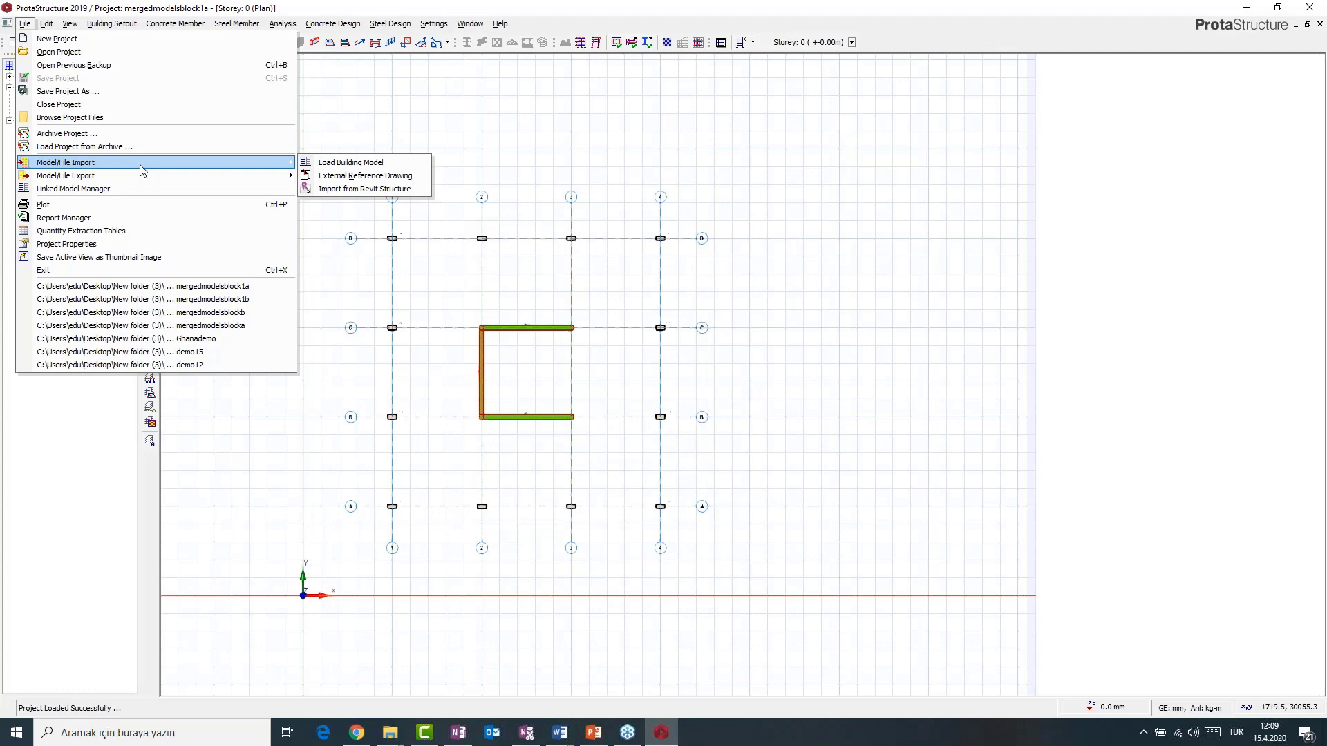
{"action": "left_click", "coordinate": [345, 162]}
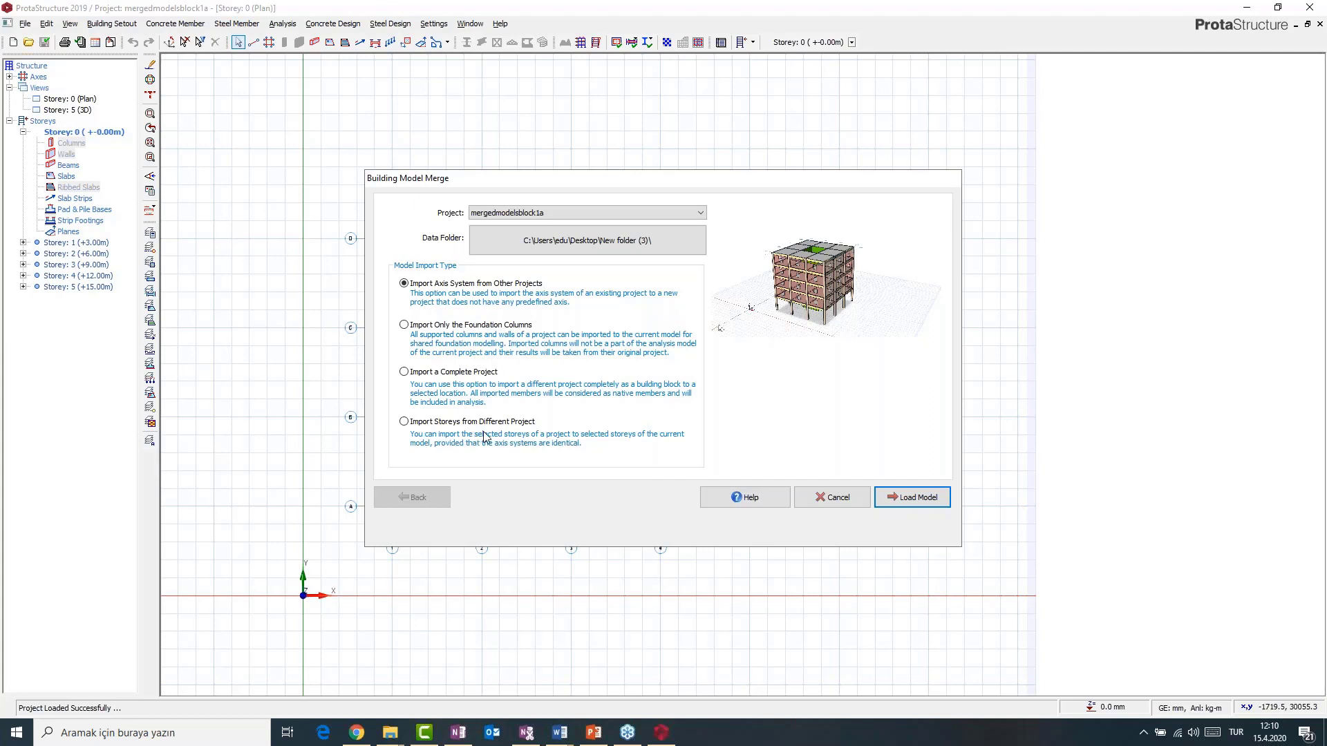
{"action": "left_click", "coordinate": [406, 374]}
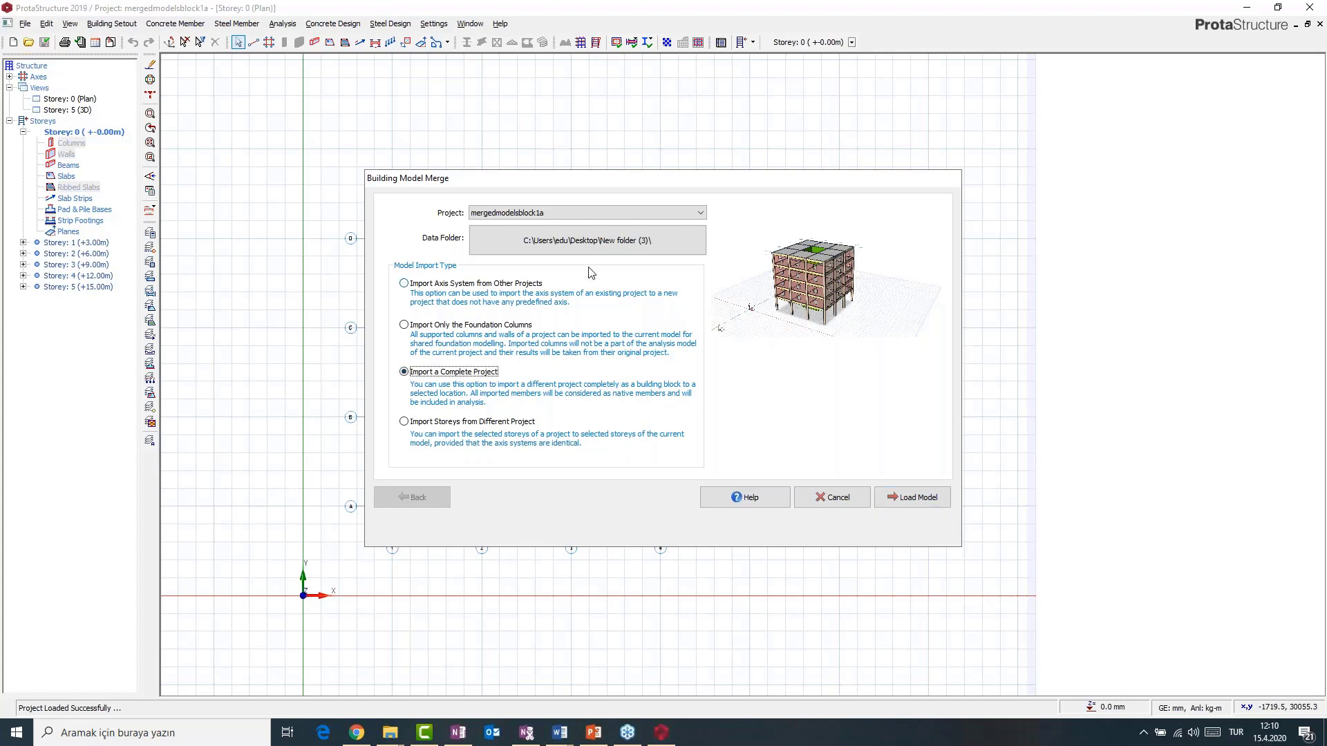
{"action": "left_click", "coordinate": [662, 214]}
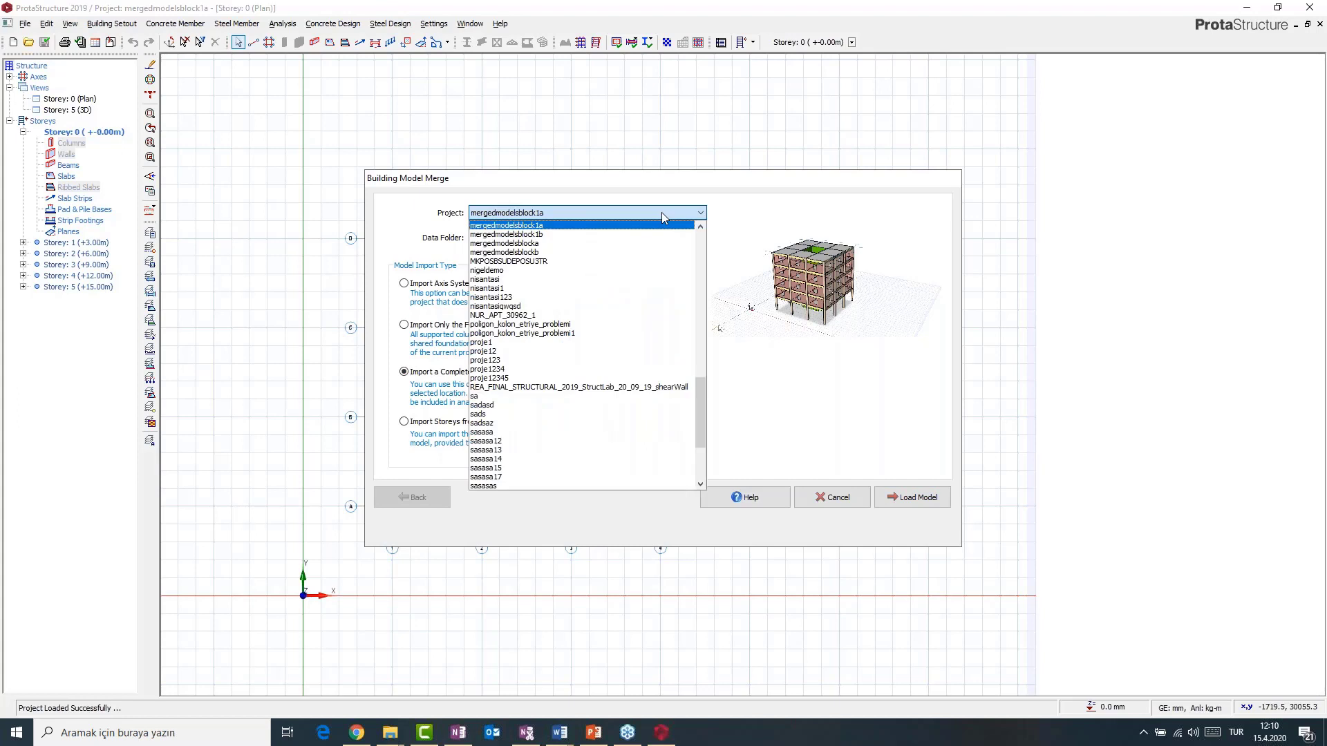
{"action": "left_click", "coordinate": [539, 235]}
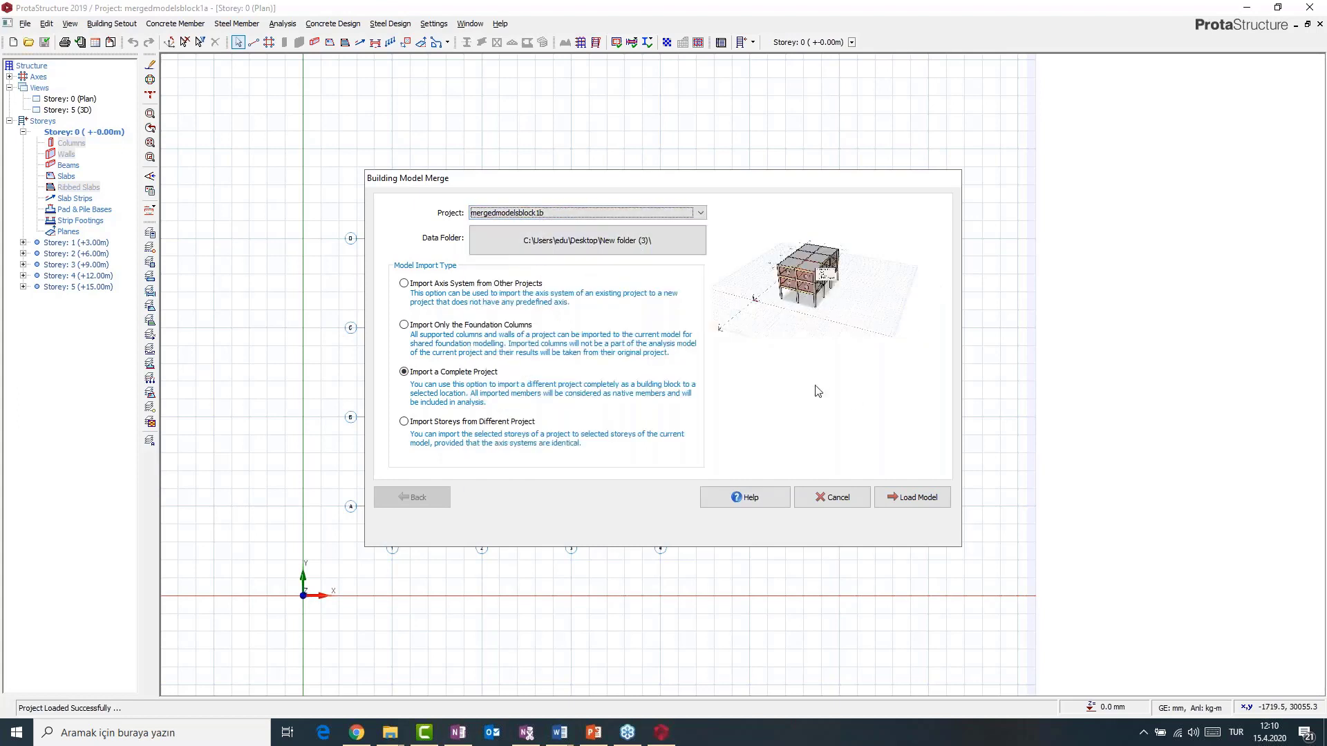
{"action": "left_click", "coordinate": [911, 503]}
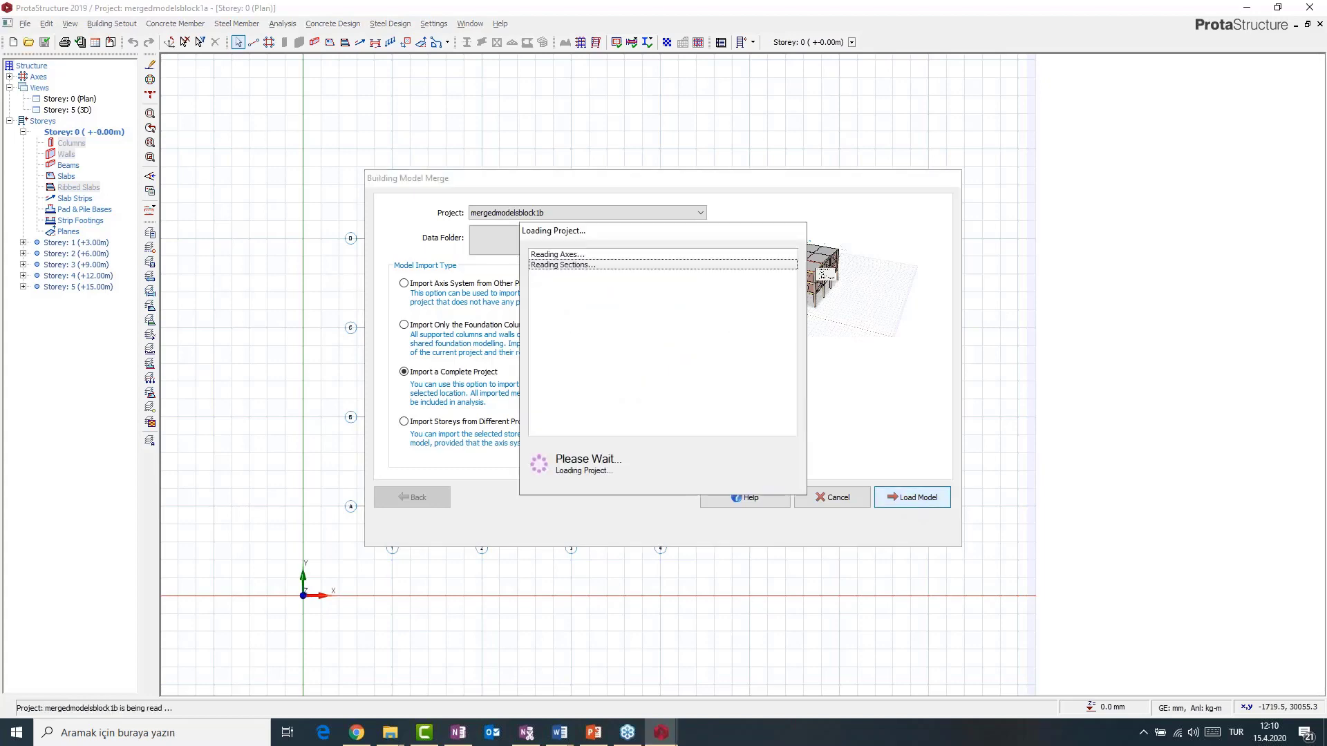
- Offset the merged block 16000 mm along X in Building Model Merge
{"action": "left_click_drag", "start_coordinate": [604, 187], "coordinate": [557, 451]}
{"action": "left_click", "coordinate": [434, 513]}
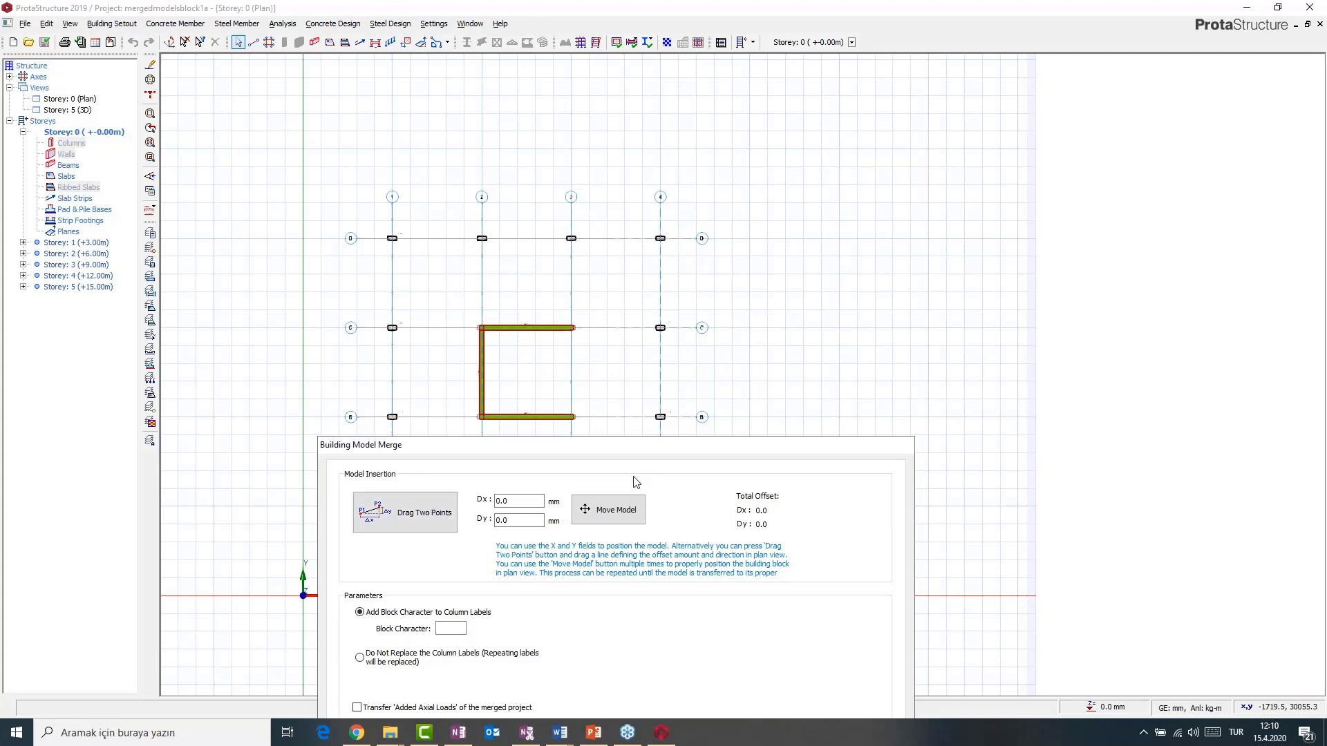
{"action": "mouse_move", "coordinate": [622, 447]}
{"action": "left_mouse_down"}
{"action": "mouse_move", "coordinate": [623, 475]}
{"action": "mouse_move", "coordinate": [621, 444]}
{"action": "left_mouse_up"}
{"action": "double_click", "coordinate": [520, 498]}
{"action": "type", "text": "16"}
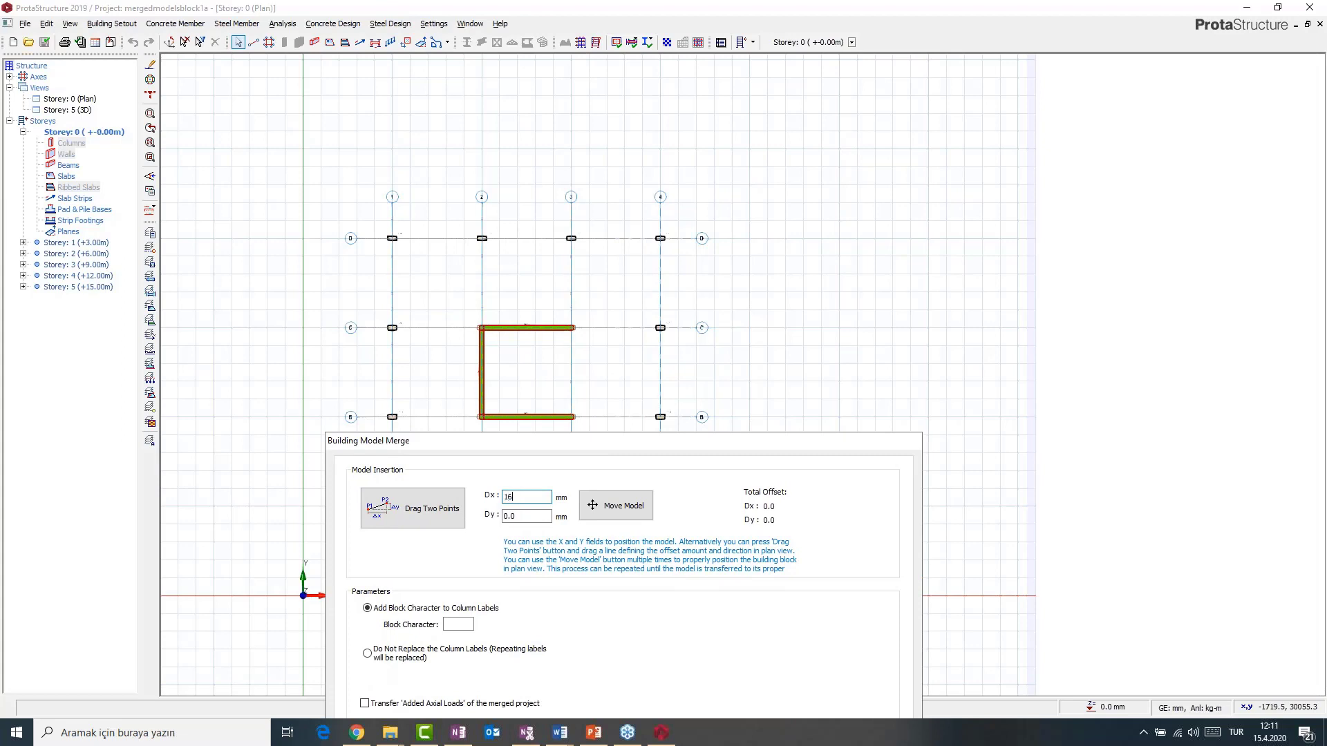
{"action": "type", "text": "00"}
{"action": "left_click_drag", "start_coordinate": [584, 439], "coordinate": [622, 461]}
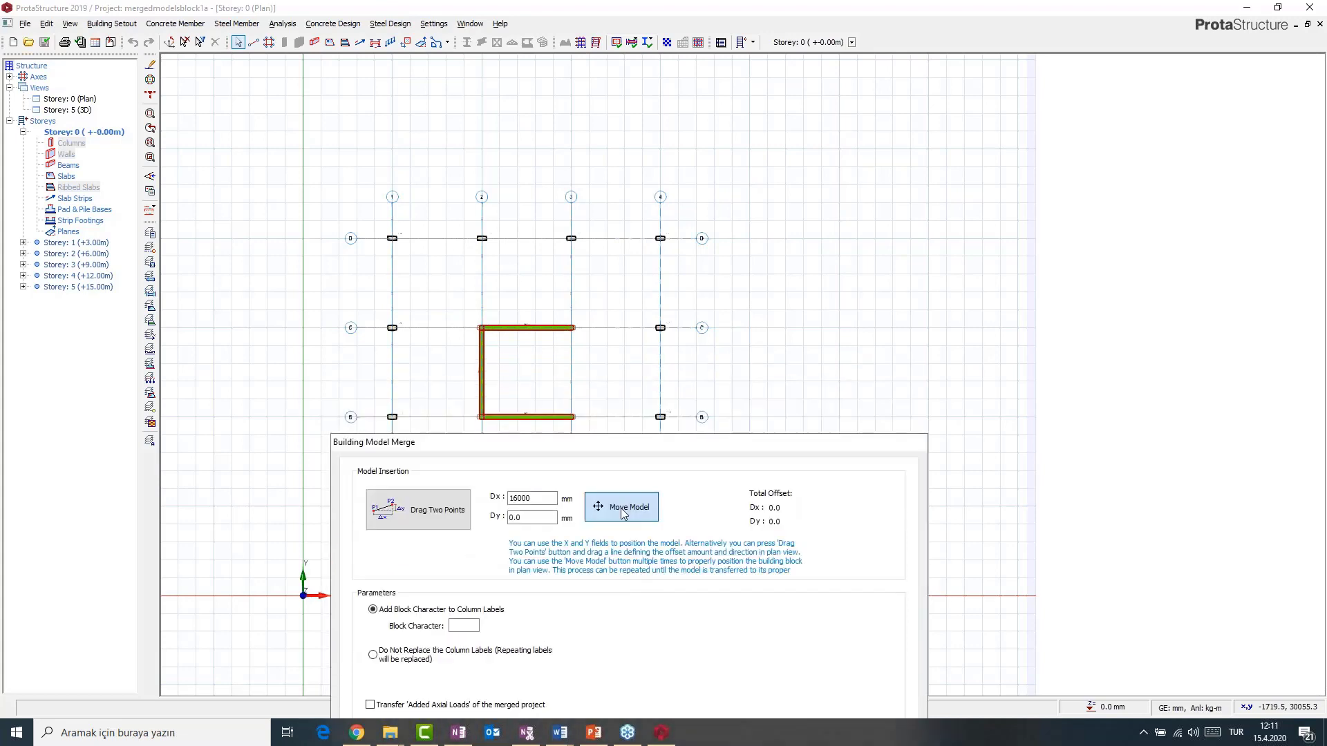
{"action": "left_click", "coordinate": [624, 510]}
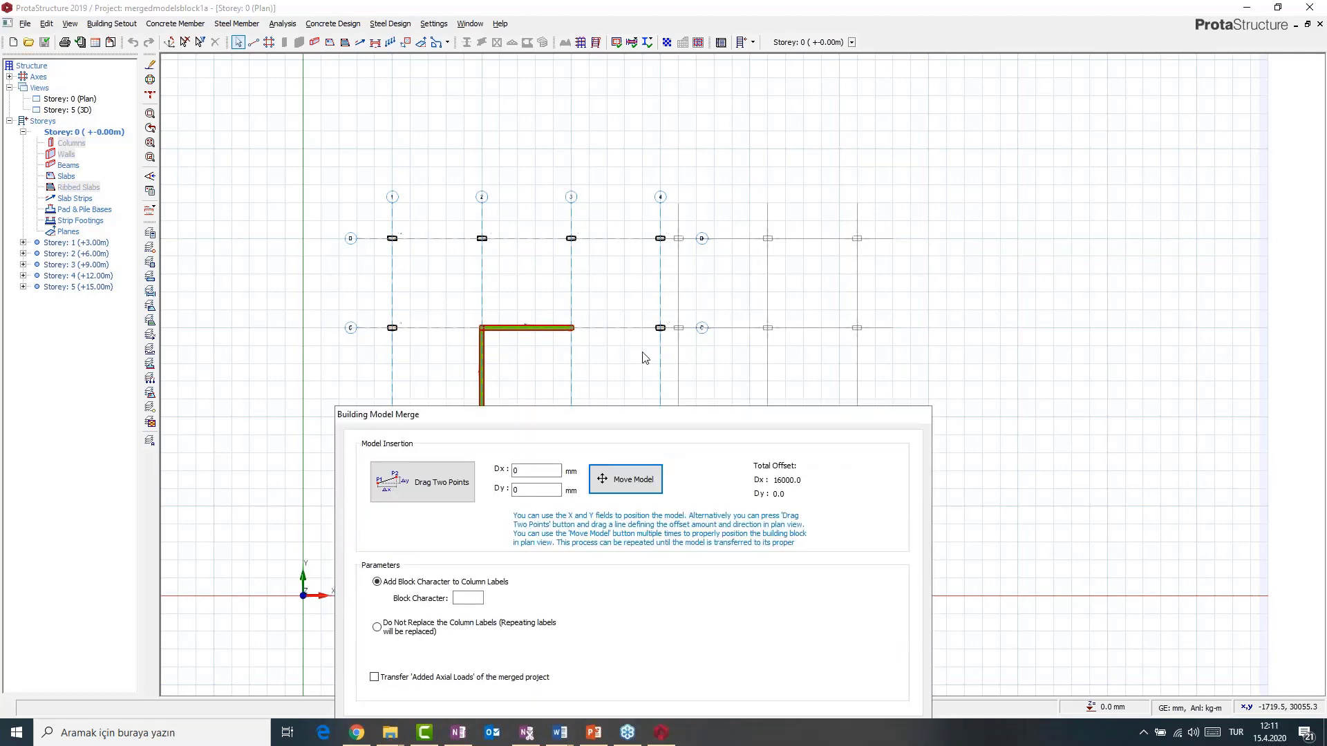
- Set block character B, finish the merge, and show Storey 5 in 3D
{"action": "left_click", "coordinate": [478, 424]}
{"action": "type", "text": "B"}
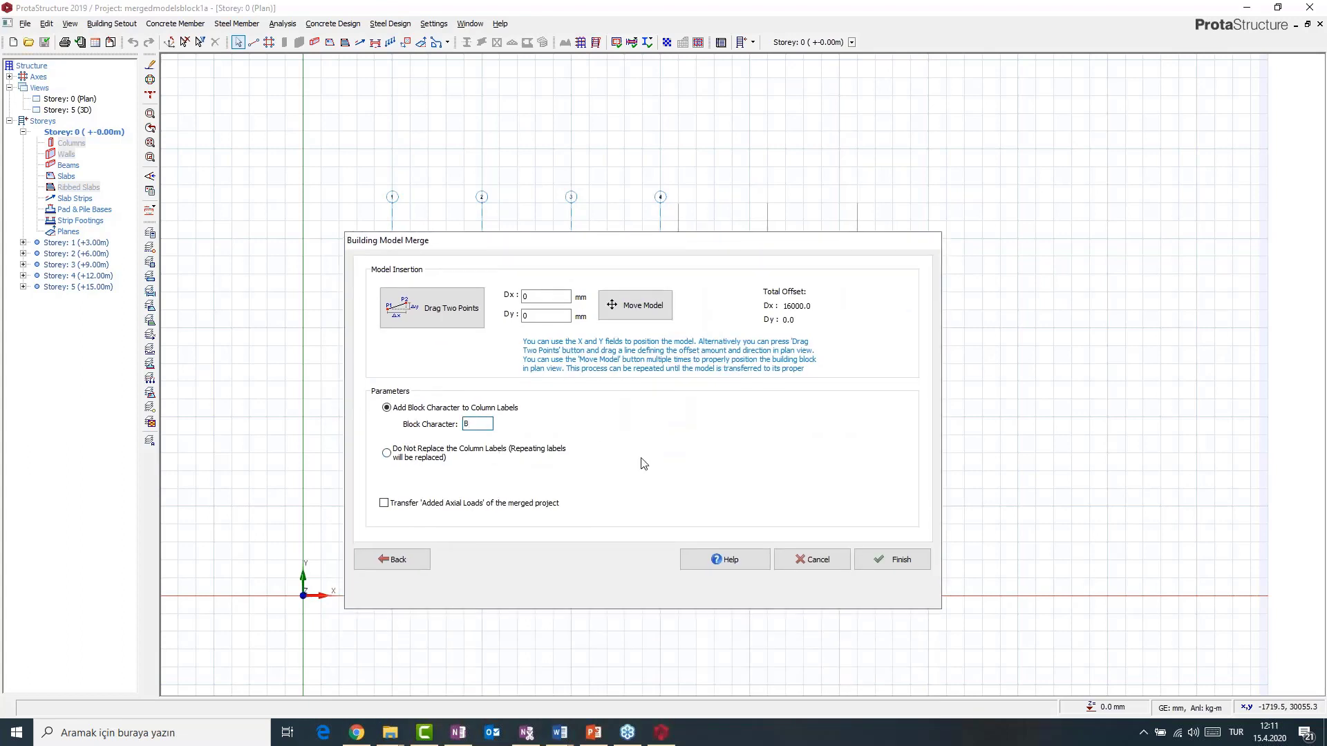
{"action": "left_click", "coordinate": [892, 560]}
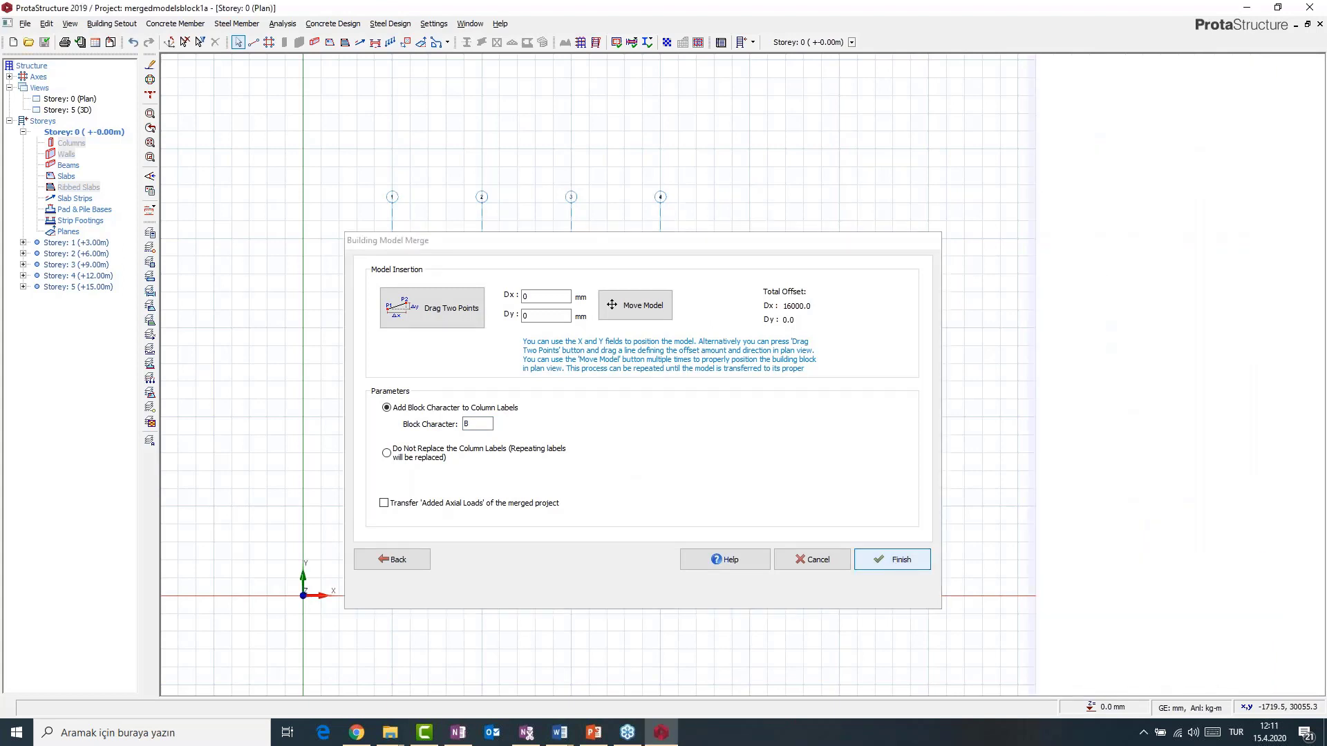
{"action": "double_click", "coordinate": [66, 110]}
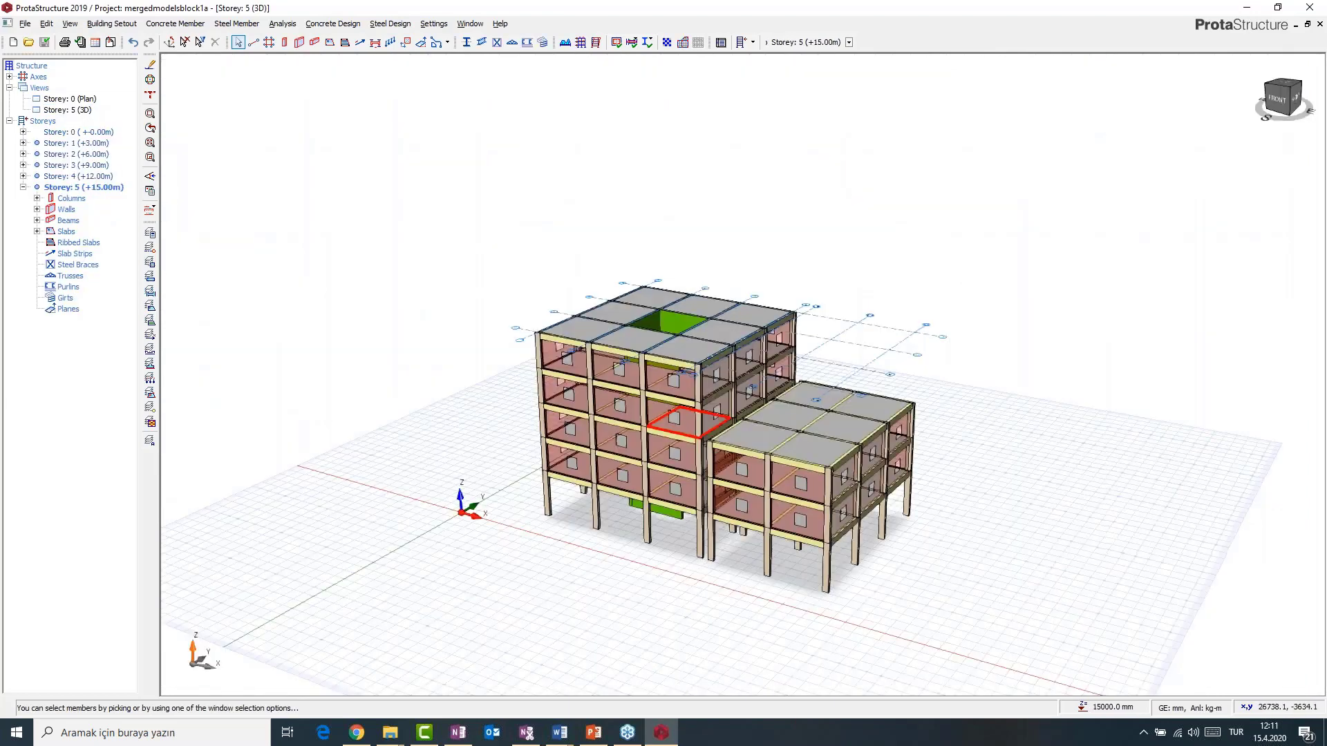
- On the Storey 0 plan, start a rectangular slab outline at the grid's top-left corner
{"action": "double_click", "coordinate": [77, 101]}
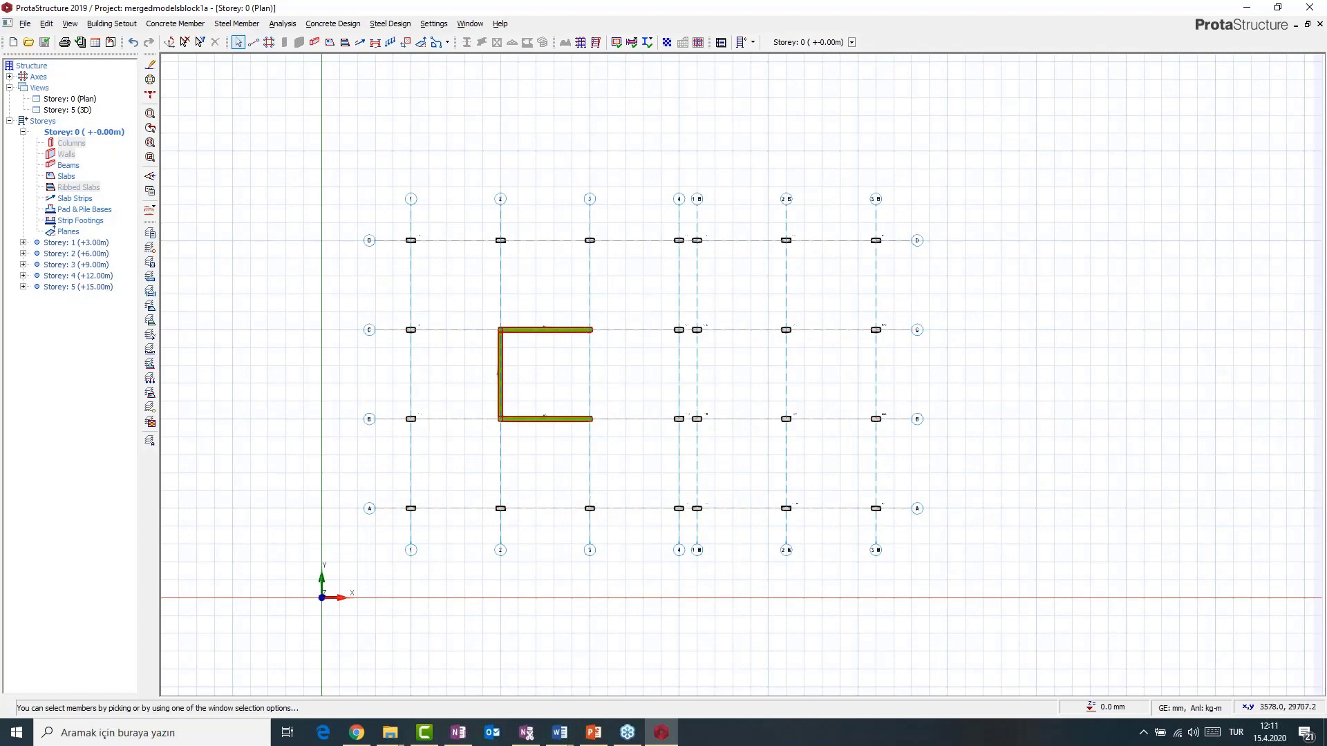
{"action": "left_click", "coordinate": [442, 42]}
{"action": "left_click", "coordinate": [408, 293]}
{"action": "key", "text": "Escape"}
{"action": "left_click", "coordinate": [392, 223]}
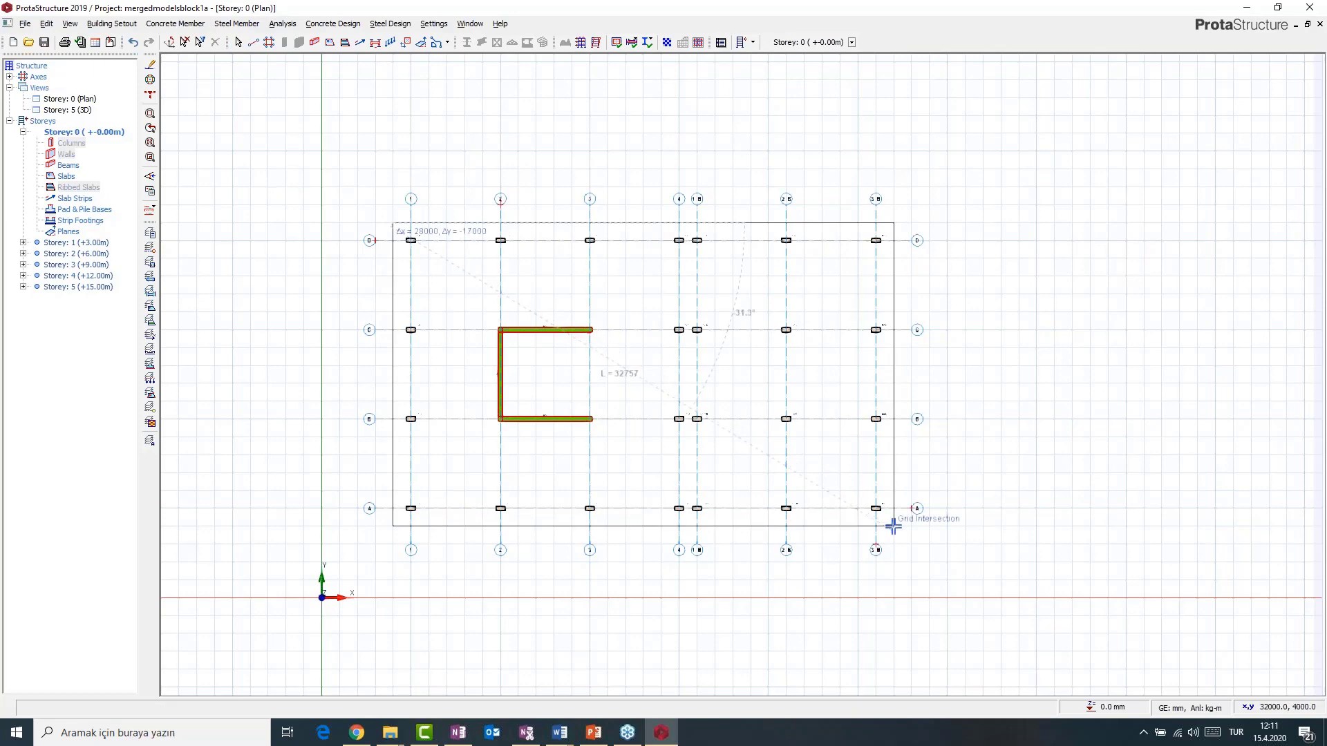
- Complete the 28000 × 17000 mm outline and fill it with a 500 mm slab, FS48
{"action": "left_click", "coordinate": [893, 526]}
{"action": "left_click", "coordinate": [329, 42]}
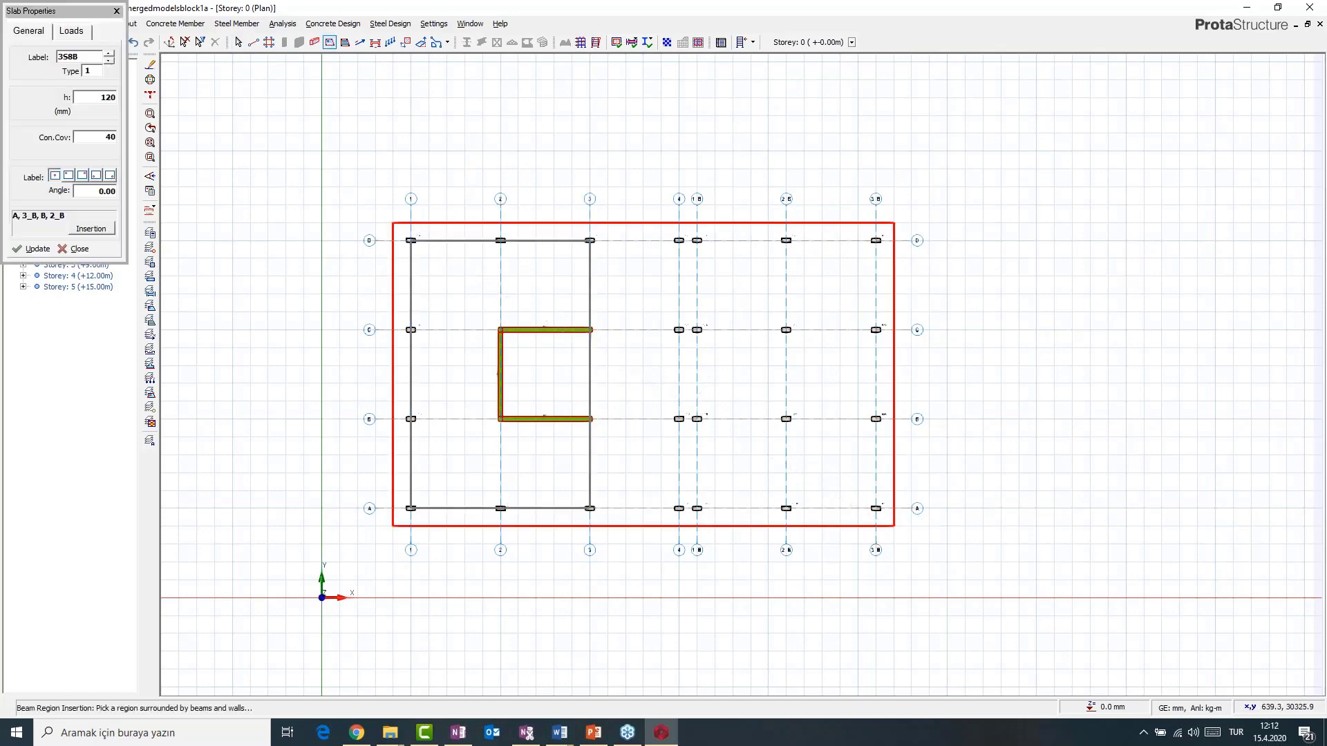
{"action": "double_click", "coordinate": [110, 96]}
{"action": "type", "text": "500"}
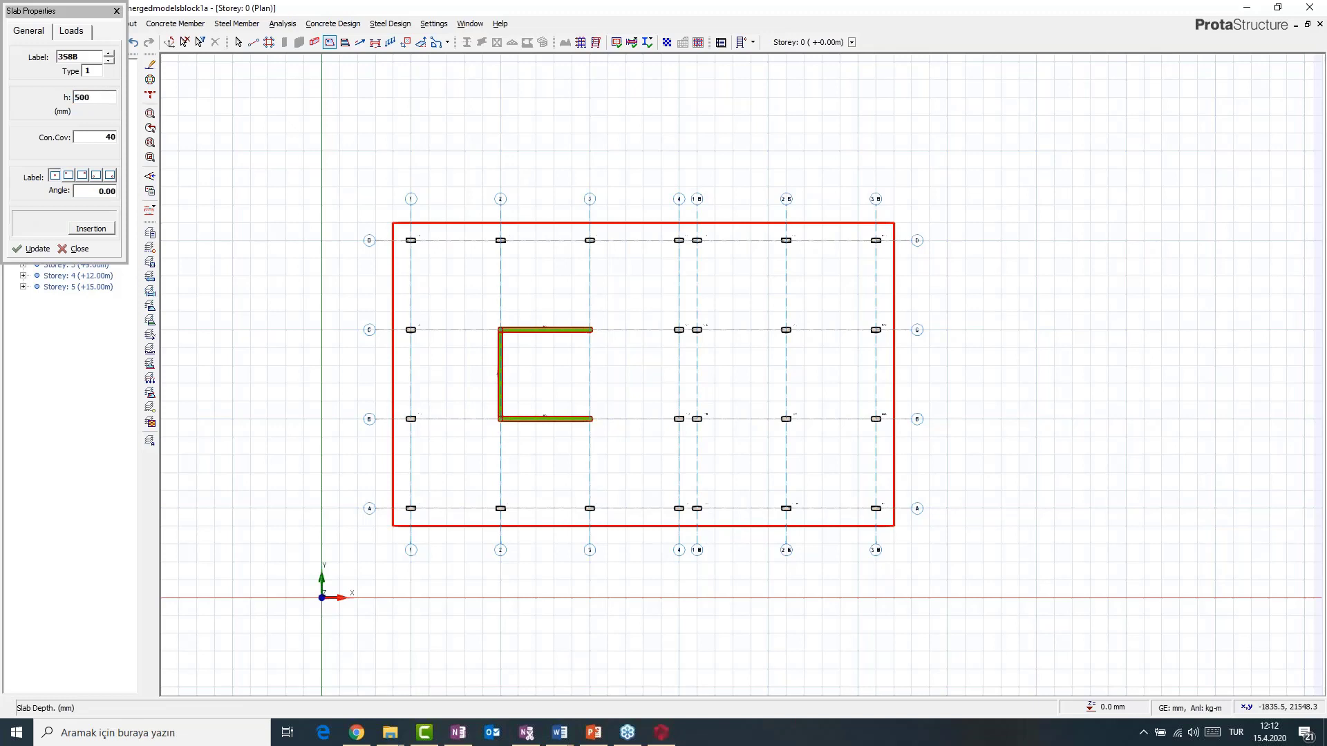
{"action": "key", "text": "Return"}
{"action": "left_click", "coordinate": [643, 374]}
{"action": "key", "text": "Escape"}
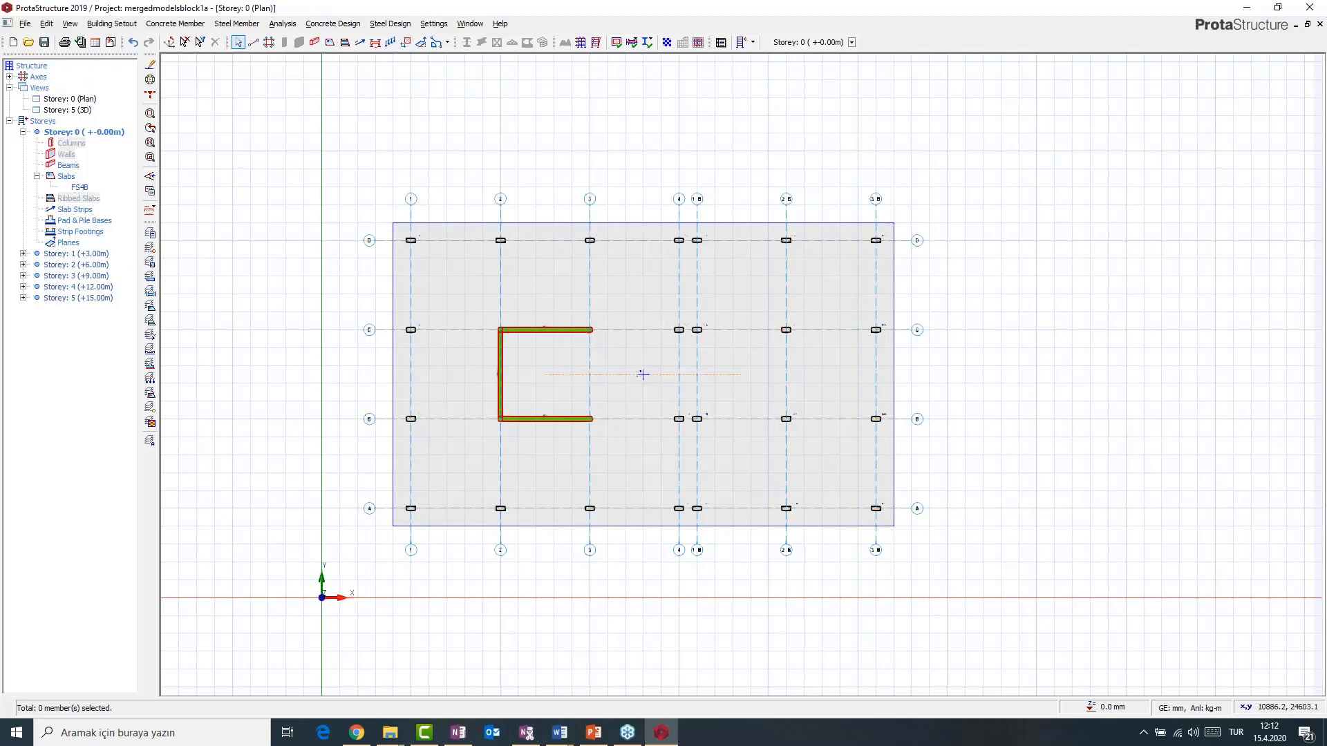
{"action": "left_click", "coordinate": [283, 24]}
{"action": "left_click", "coordinate": [465, 184]}
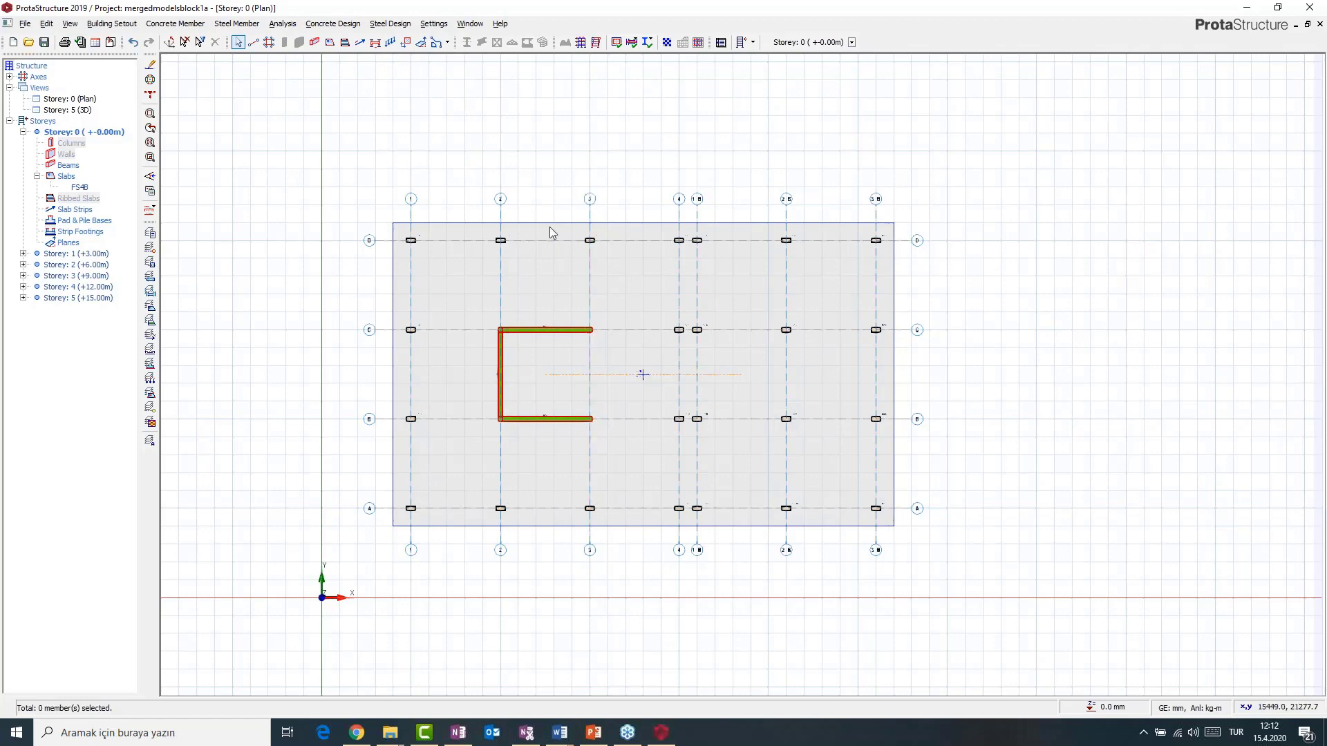
- Review the foundation soil parameters and subgrade coefficients unchanged, then close Building Analysis
{"action": "left_click", "coordinate": [503, 285]}
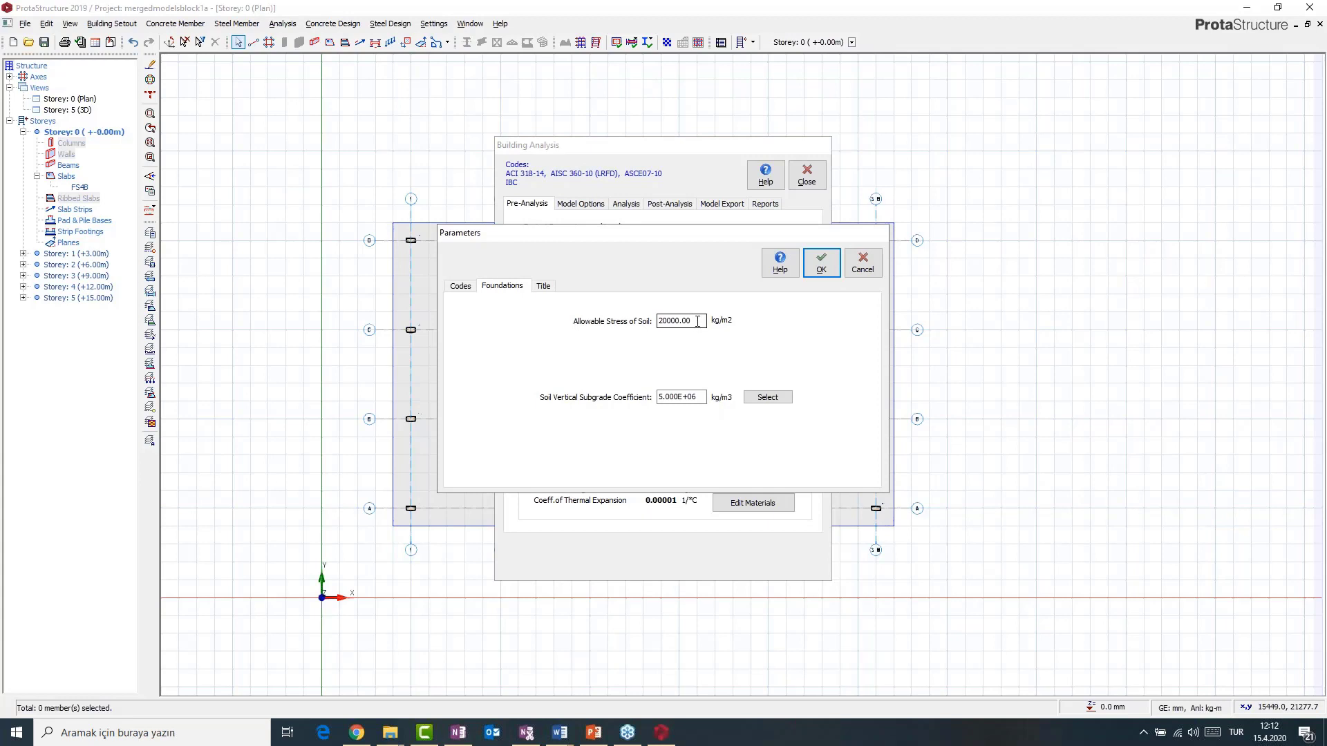
{"action": "left_click", "coordinate": [775, 403]}
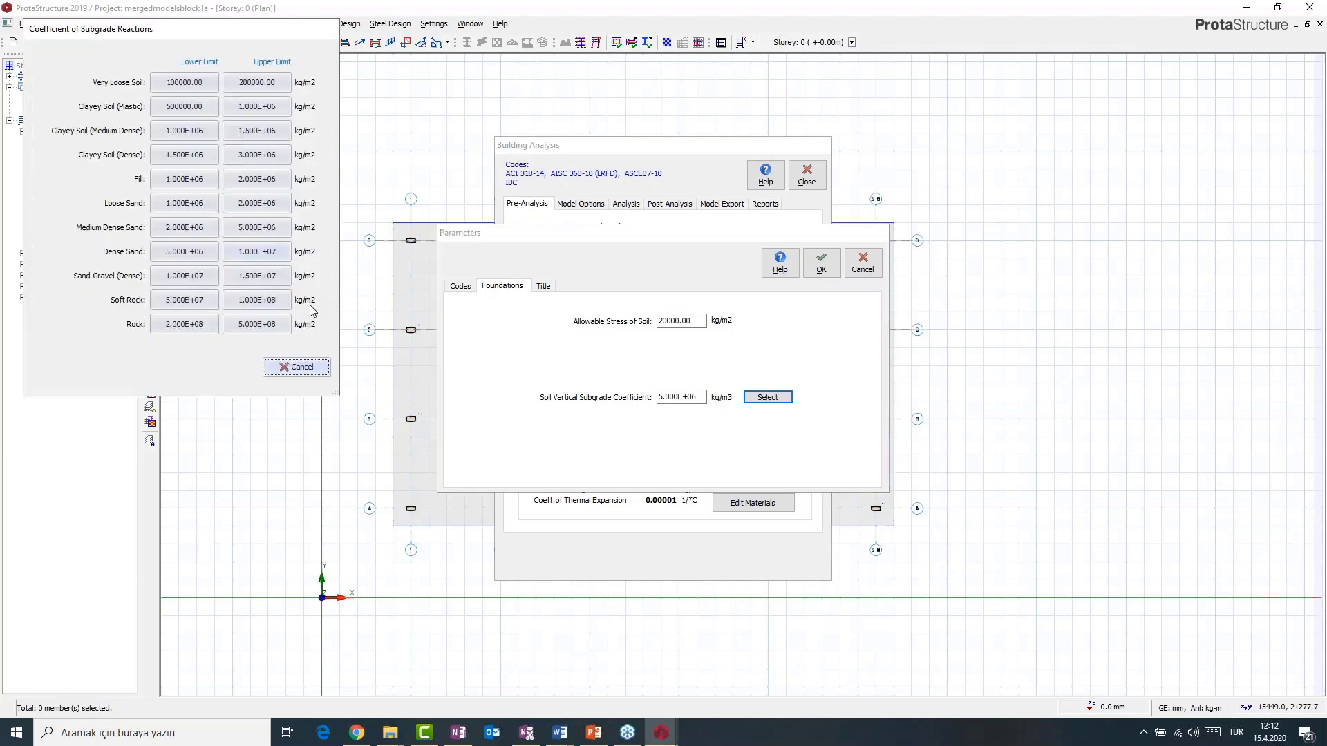
{"action": "left_click", "coordinate": [296, 367]}
{"action": "left_click", "coordinate": [864, 266]}
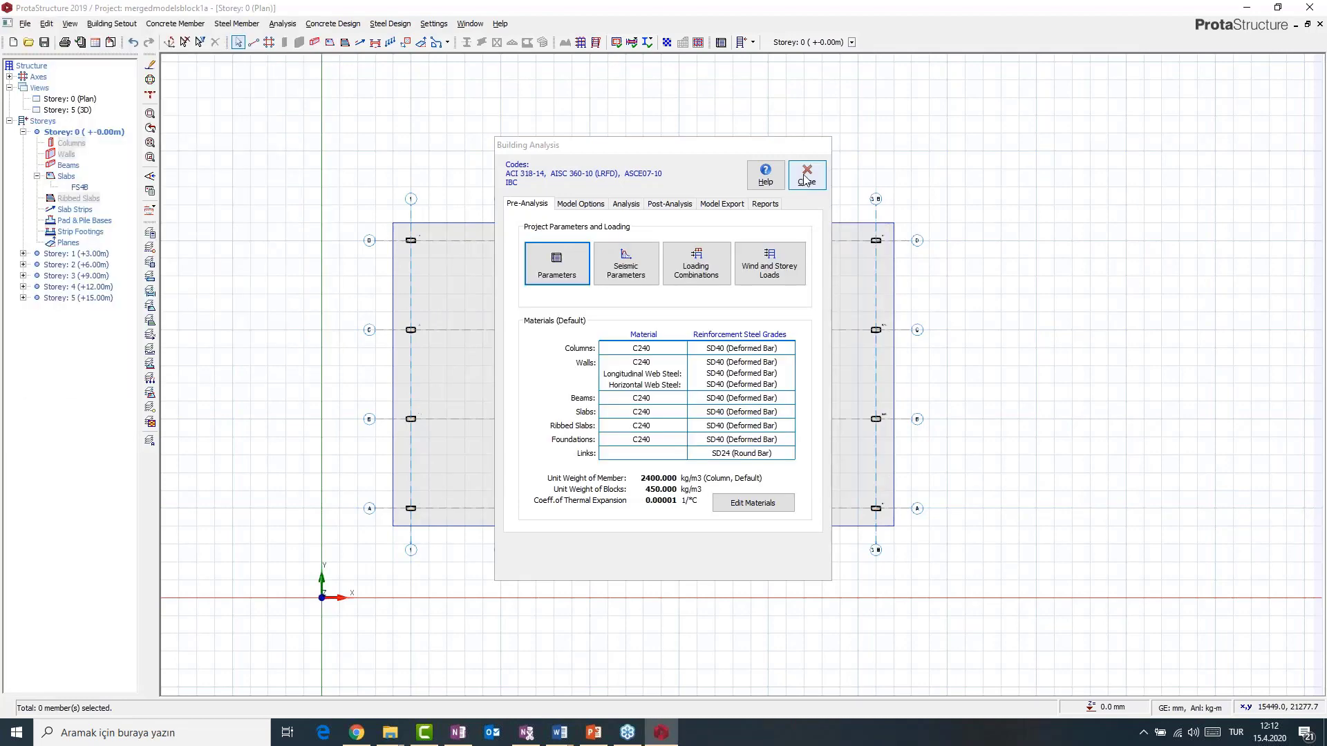
{"action": "left_click", "coordinate": [807, 179]}
{"action": "left_click", "coordinate": [807, 179]}
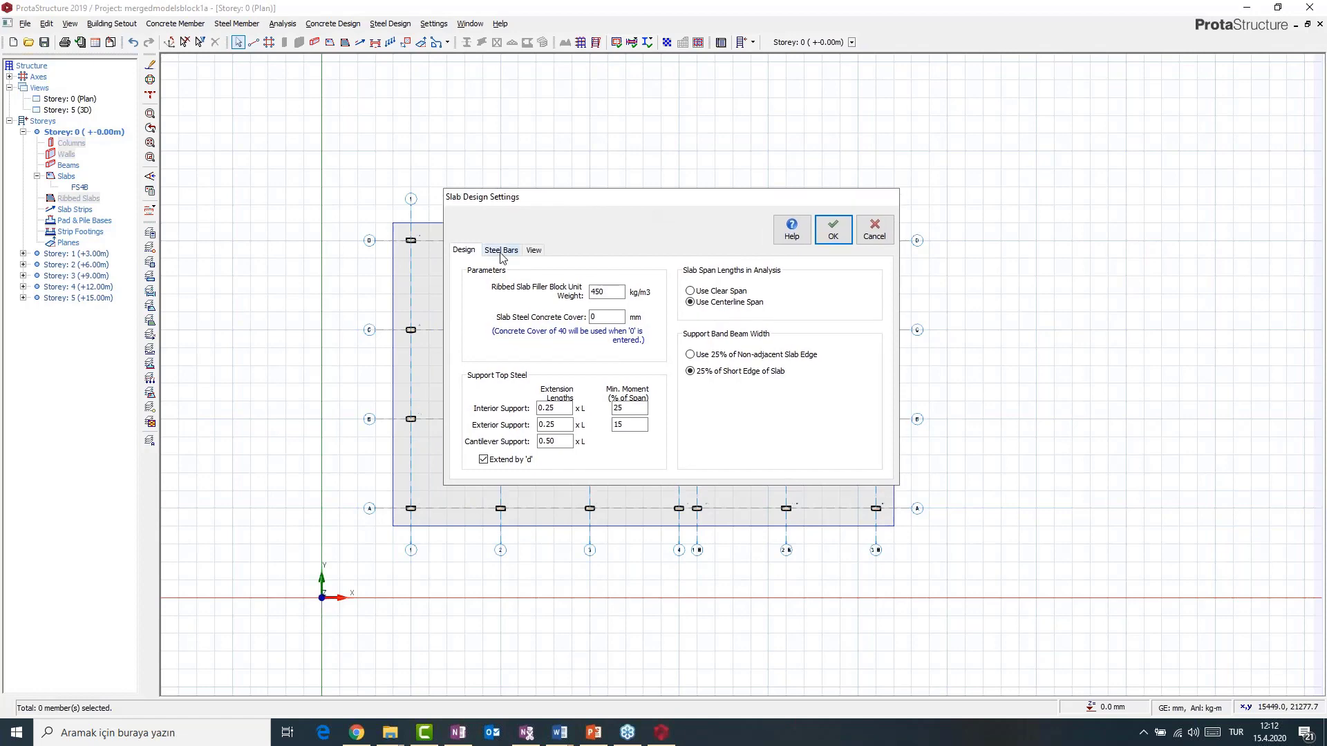
- On the Steel Bars tab, set Min. Steel Bar Size to D12
{"action": "left_click", "coordinate": [501, 251]}
{"action": "left_click", "coordinate": [503, 252]}
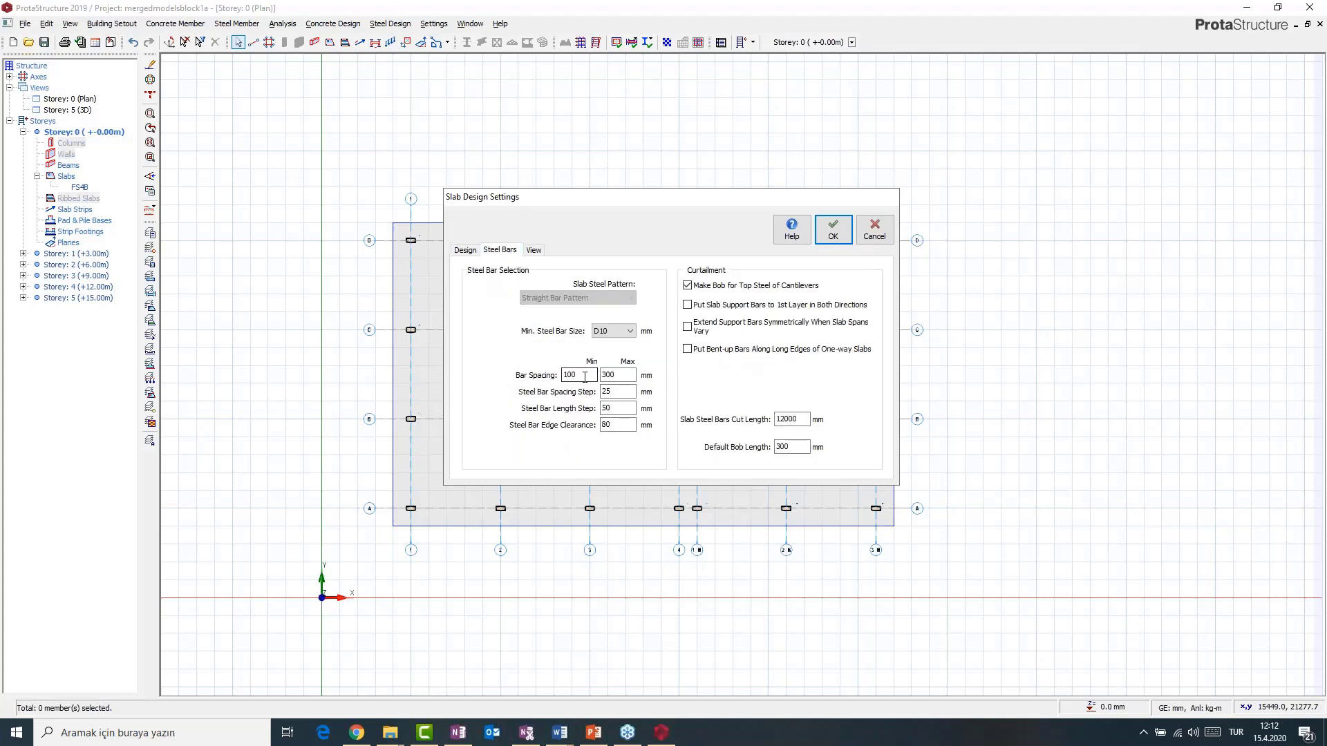
{"action": "left_click", "coordinate": [612, 374]}
{"action": "left_click", "coordinate": [624, 332]}
{"action": "left_click", "coordinate": [611, 358]}
- Apply the slab settings and configure an integral FE slab strip
{"action": "left_click", "coordinate": [832, 238]}
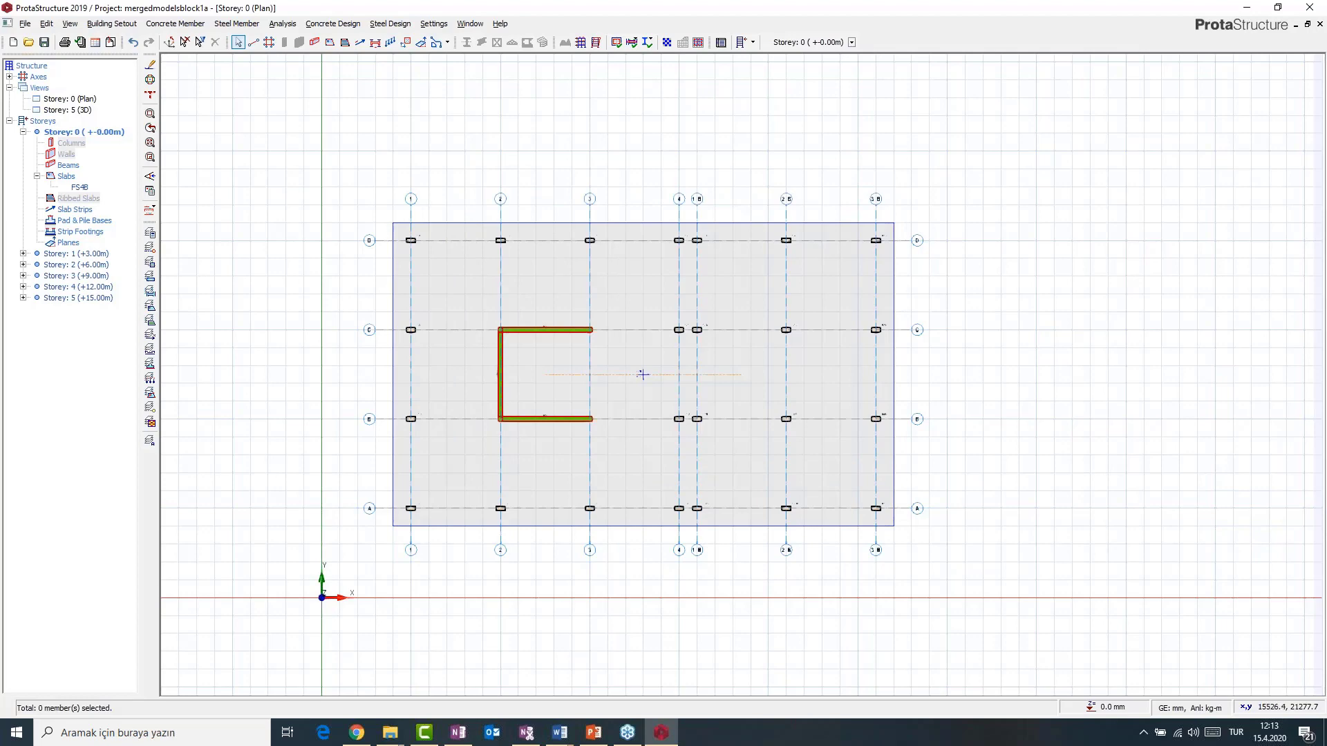
{"action": "scroll", "coordinate": [642, 375], "scroll_direction": "up", "scroll_amount": 1}
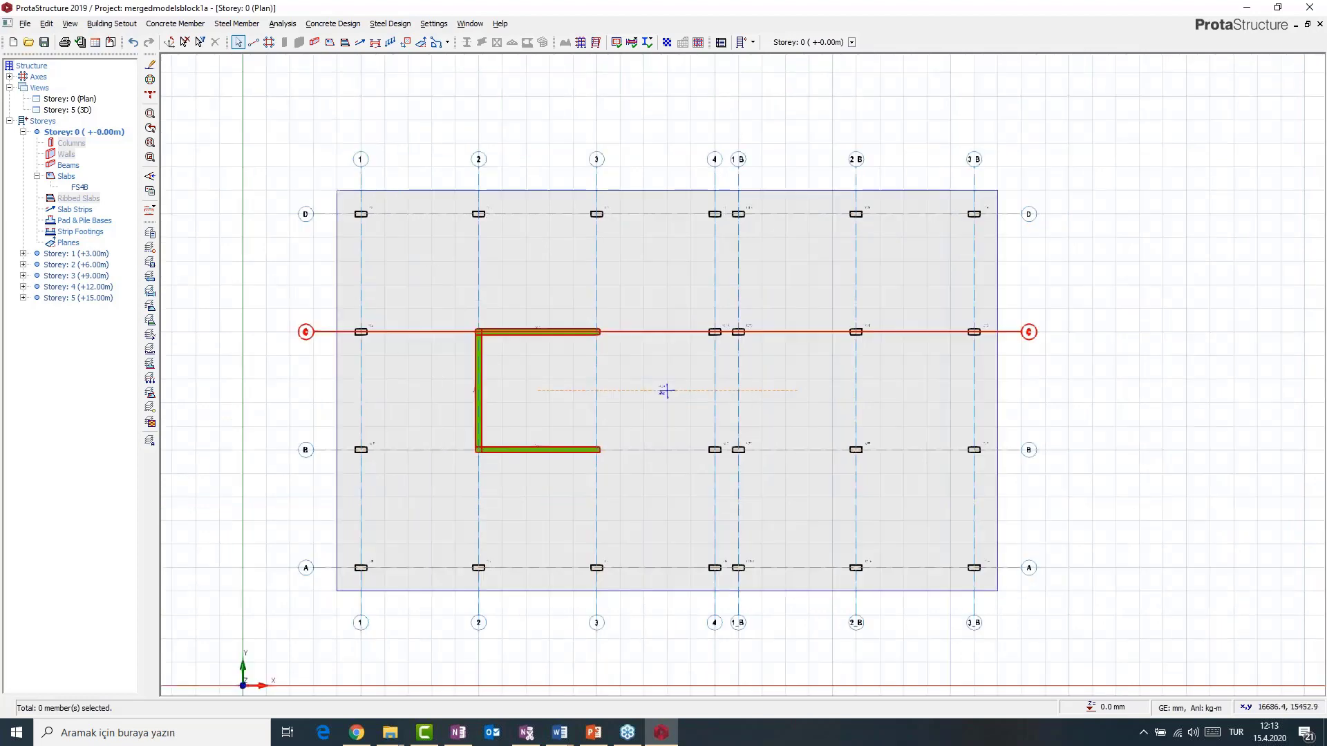
{"action": "scroll", "coordinate": [615, 268], "scroll_direction": "down", "scroll_amount": 1}
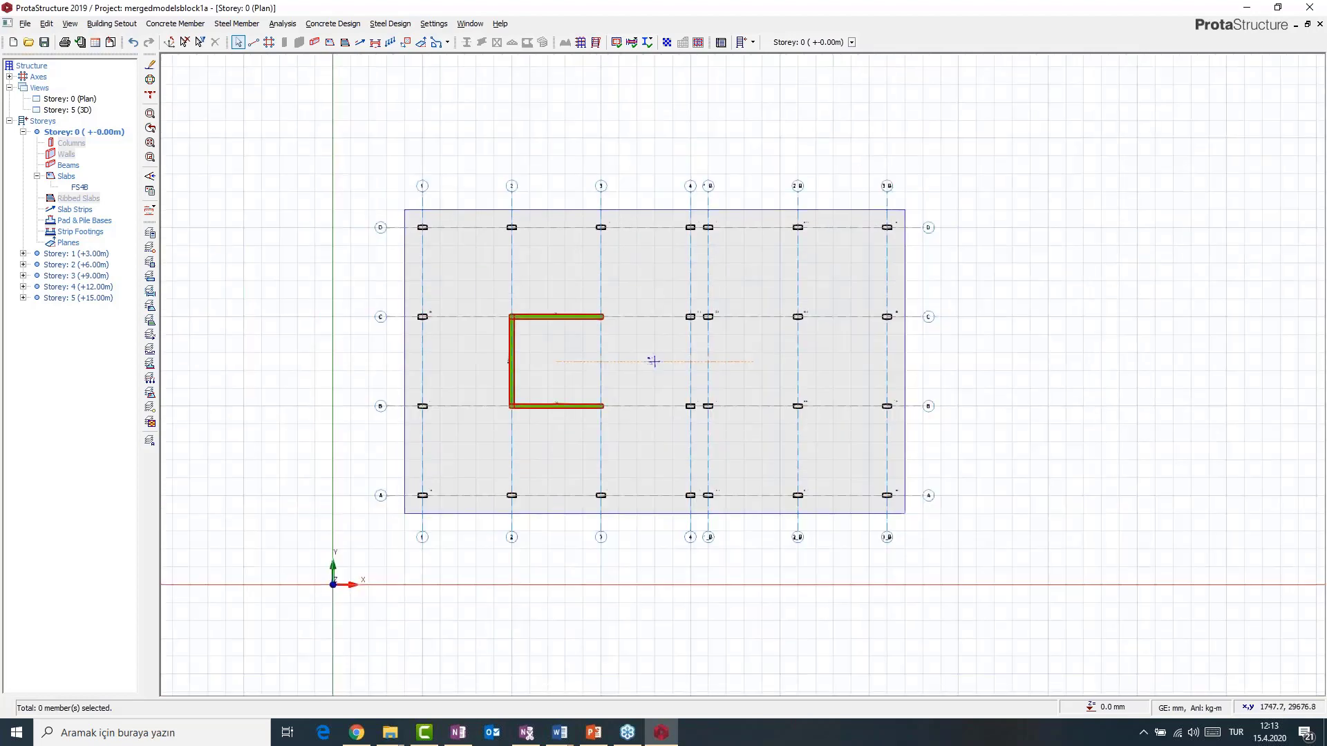
{"action": "left_click", "coordinate": [359, 42]}
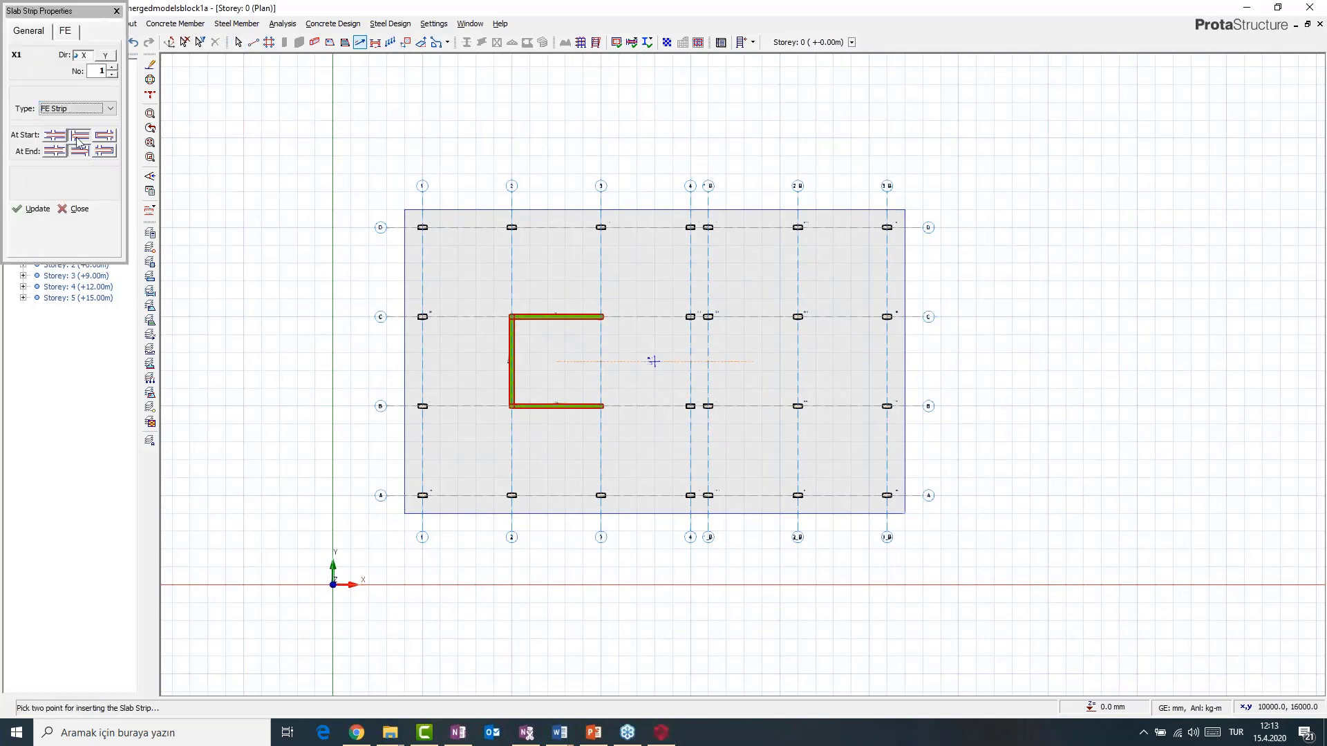
{"action": "left_click", "coordinate": [67, 32]}
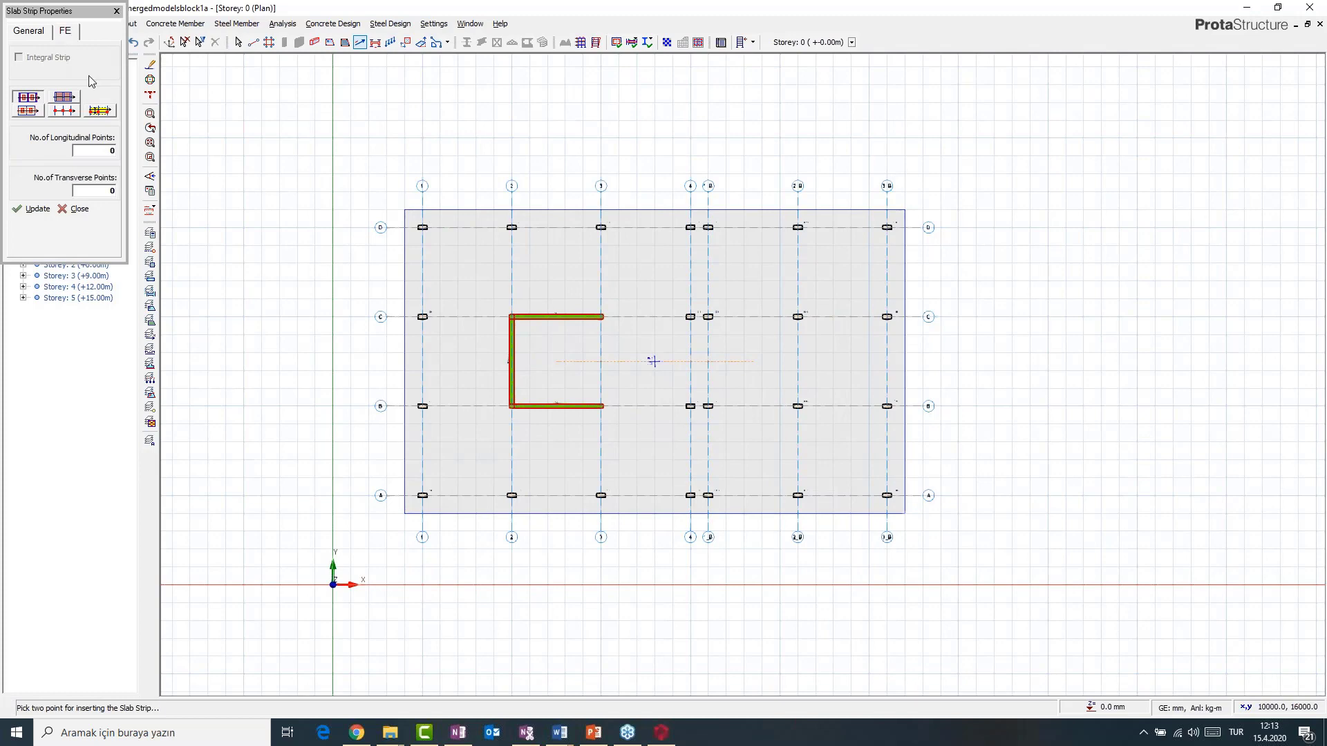
{"action": "left_click", "coordinate": [99, 111]}
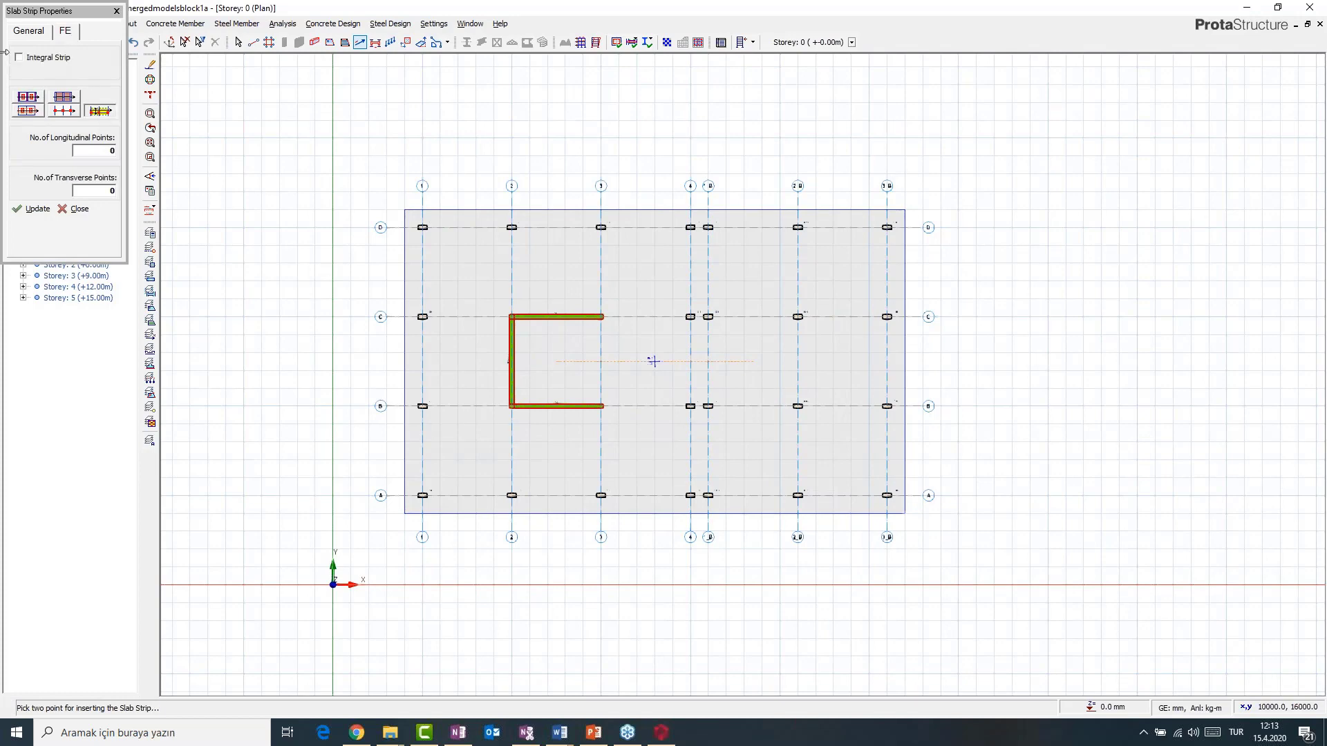
{"action": "left_click", "coordinate": [19, 57]}
- Draw X strip X1 across the mat with extents 8569.1 mm left, 8430.9 mm right
{"action": "left_click", "coordinate": [653, 361]}
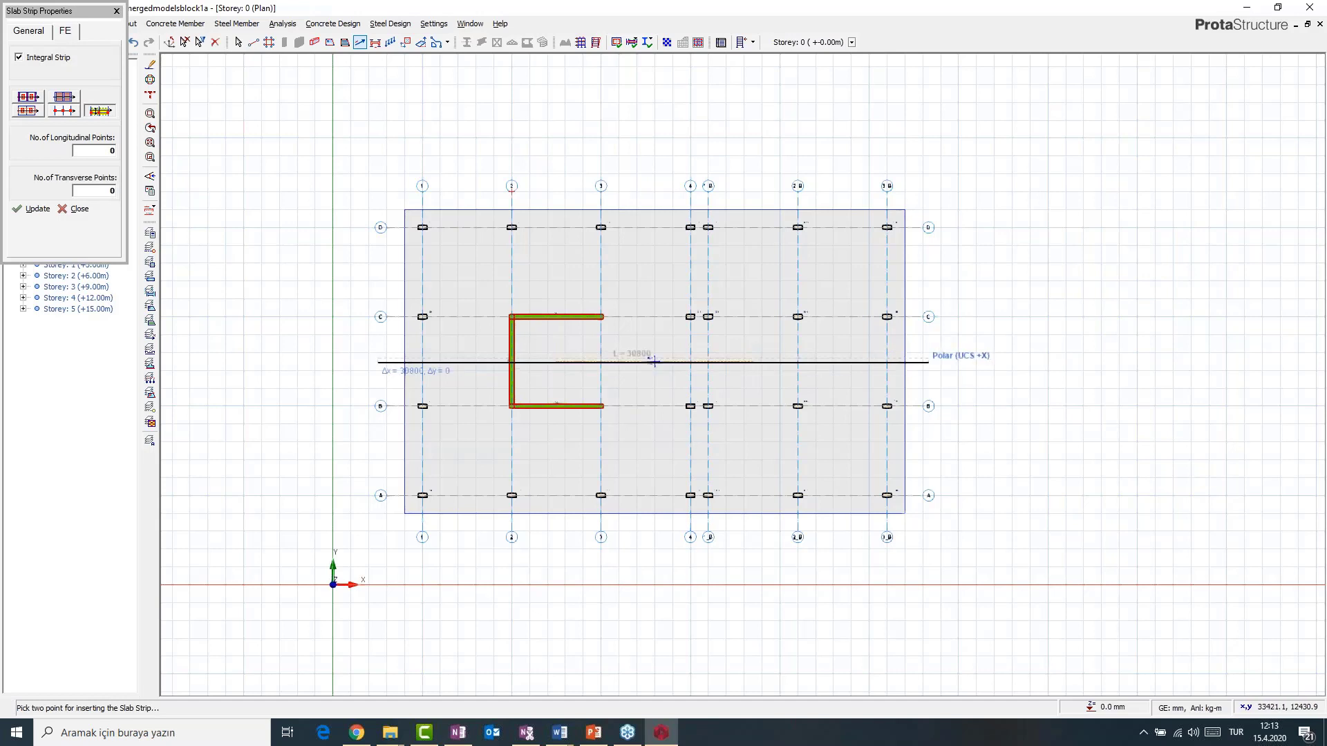
{"action": "left_click", "coordinate": [654, 361]}
{"action": "left_click", "coordinate": [19, 193]}
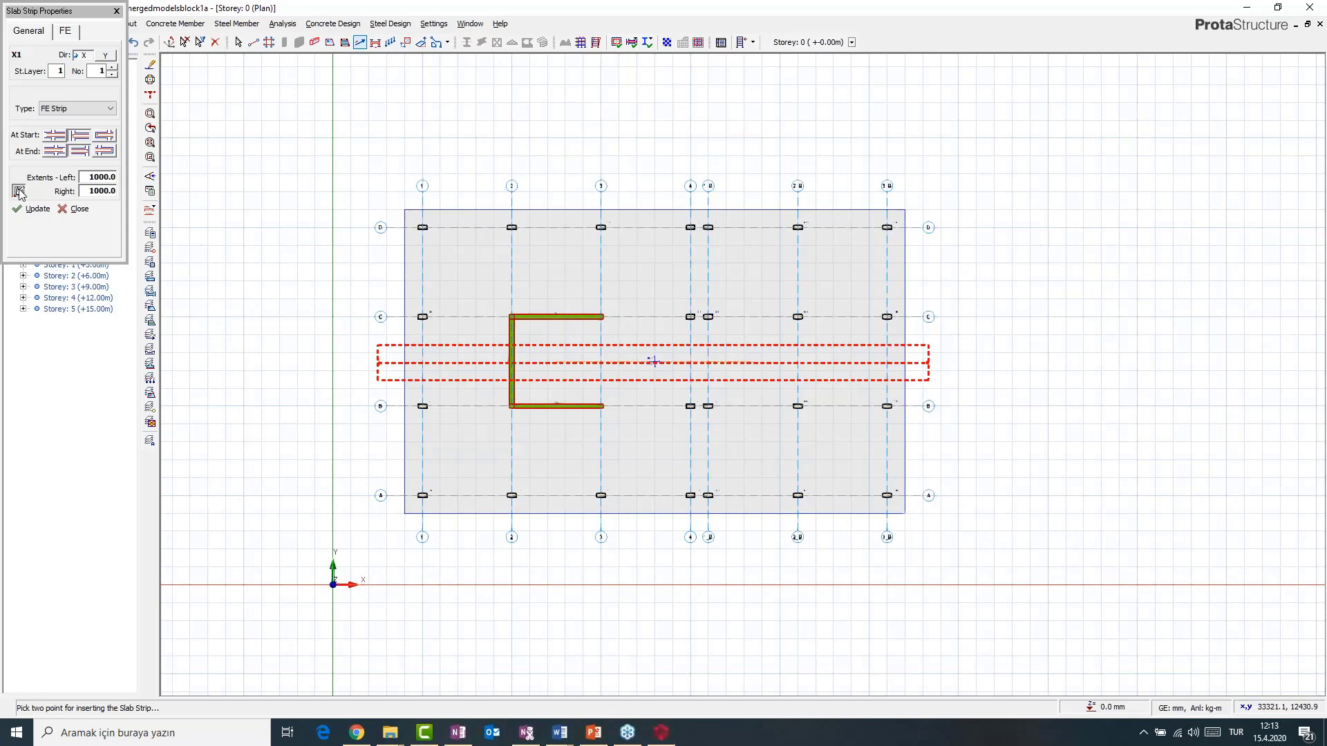
{"action": "left_click", "coordinate": [404, 210]}
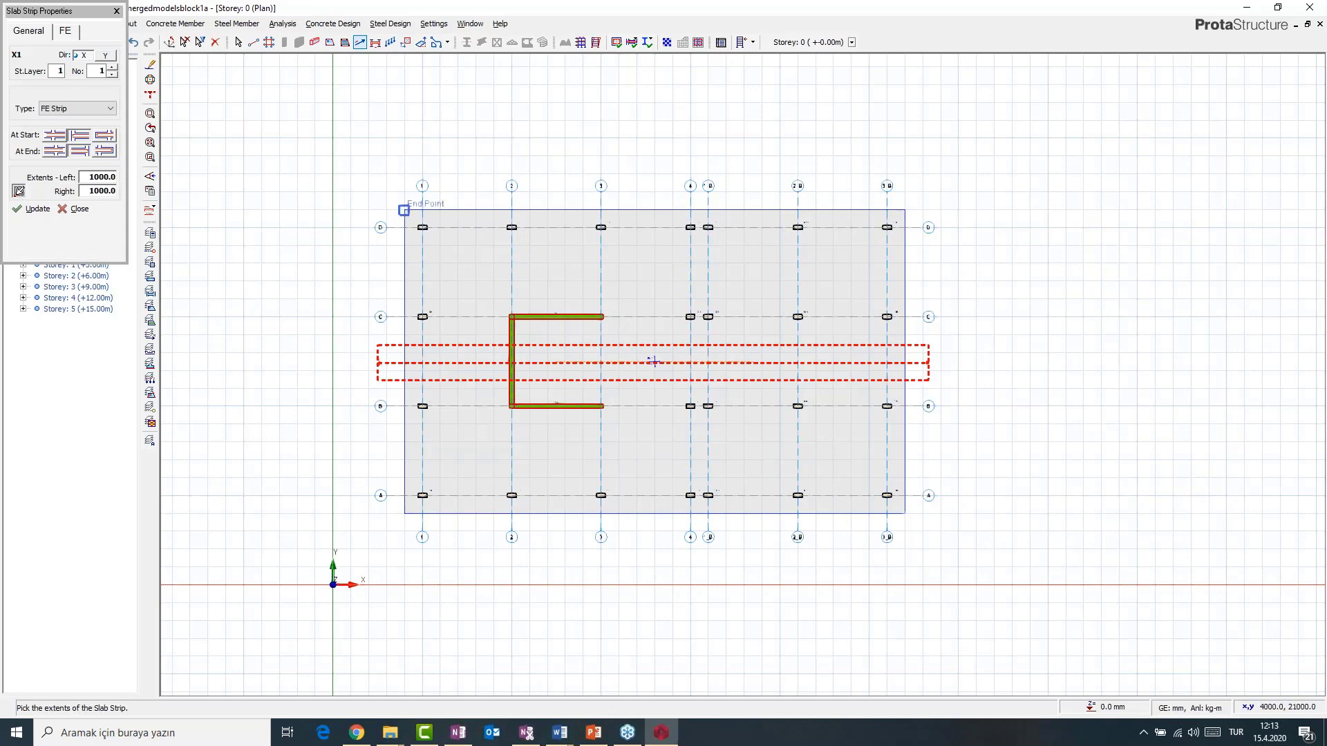
{"action": "left_click", "coordinate": [37, 217]}
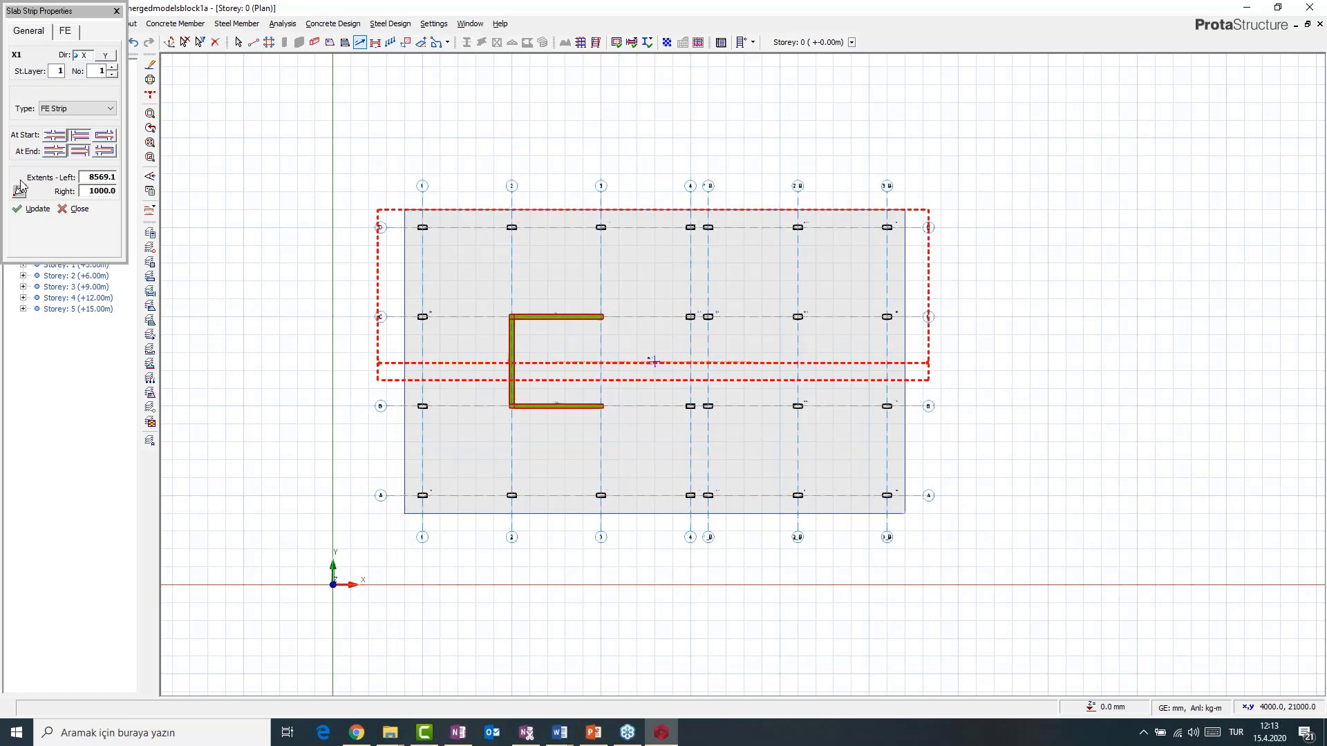
{"action": "left_click", "coordinate": [19, 188]}
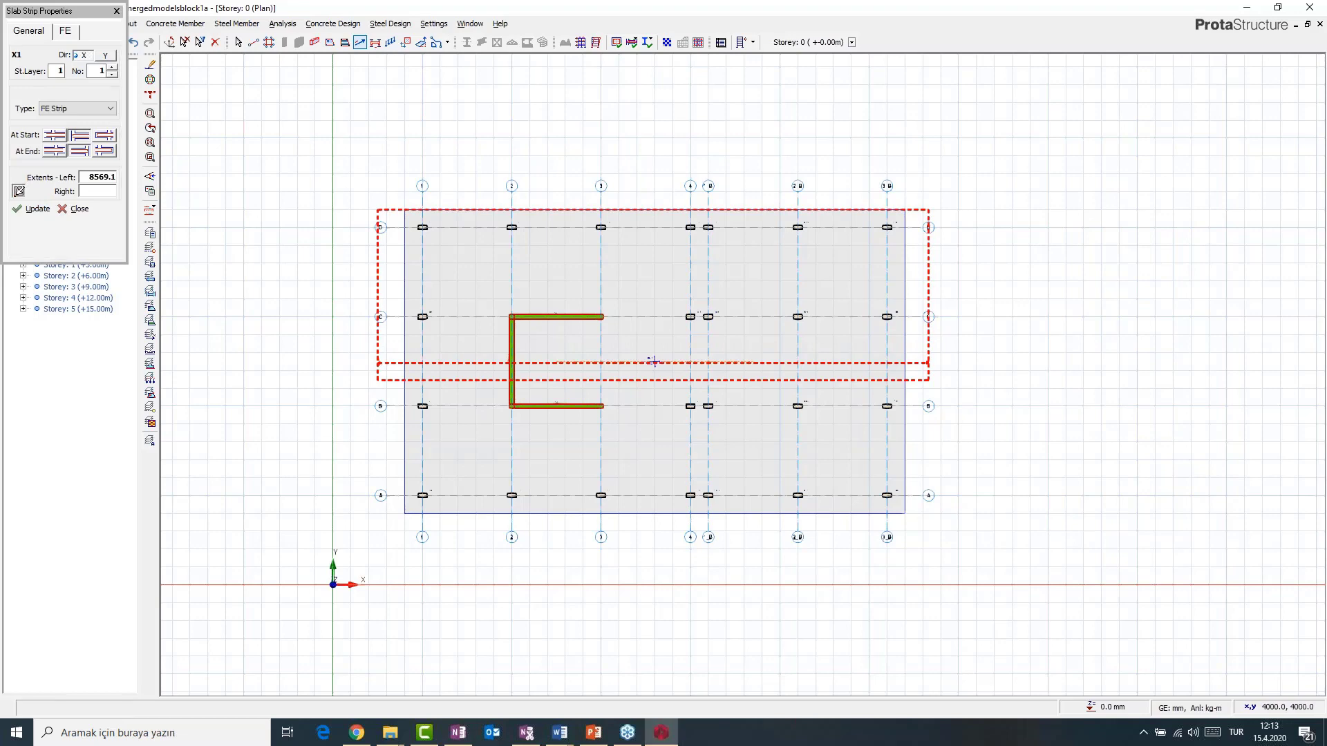
{"action": "left_click", "coordinate": [29, 209]}
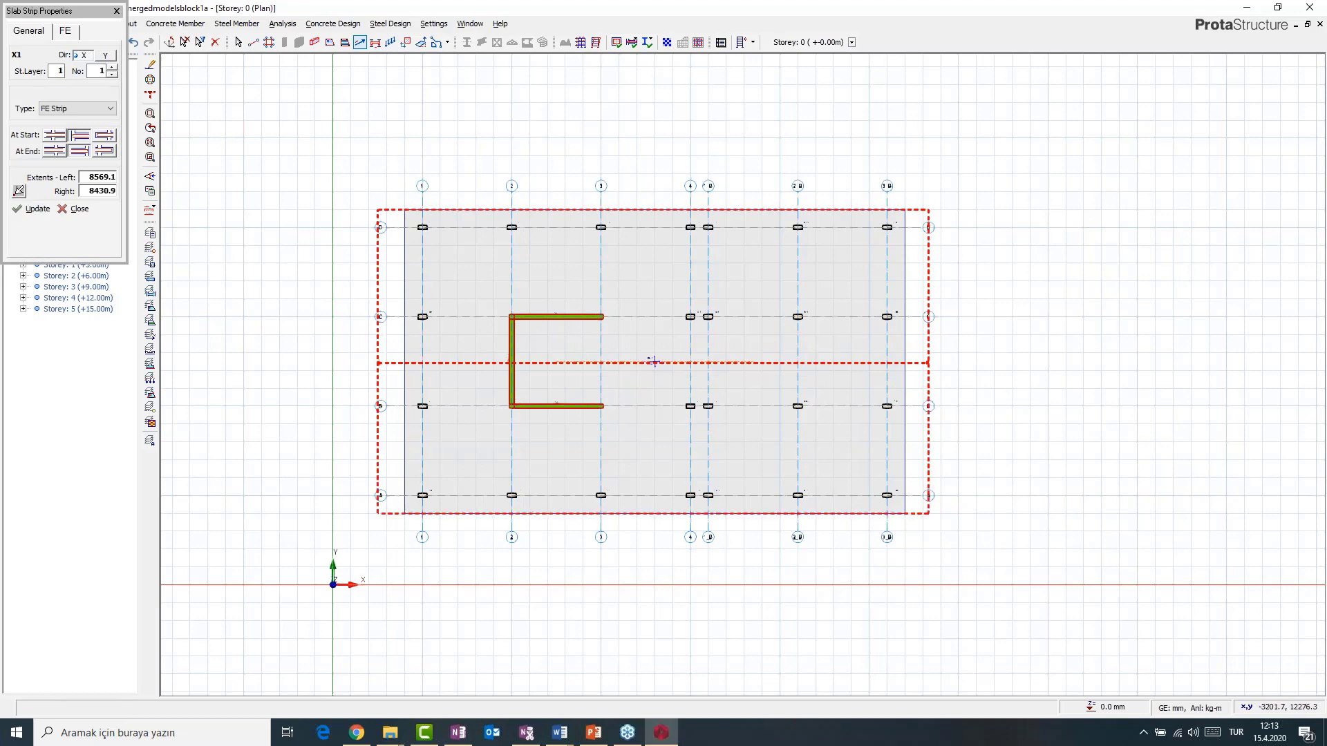
- Add vertical strip X2 across the mat with extents 8033.4 mm left and 19966.6 mm right, then open the Analysis menu
{"action": "left_click", "coordinate": [548, 537]}
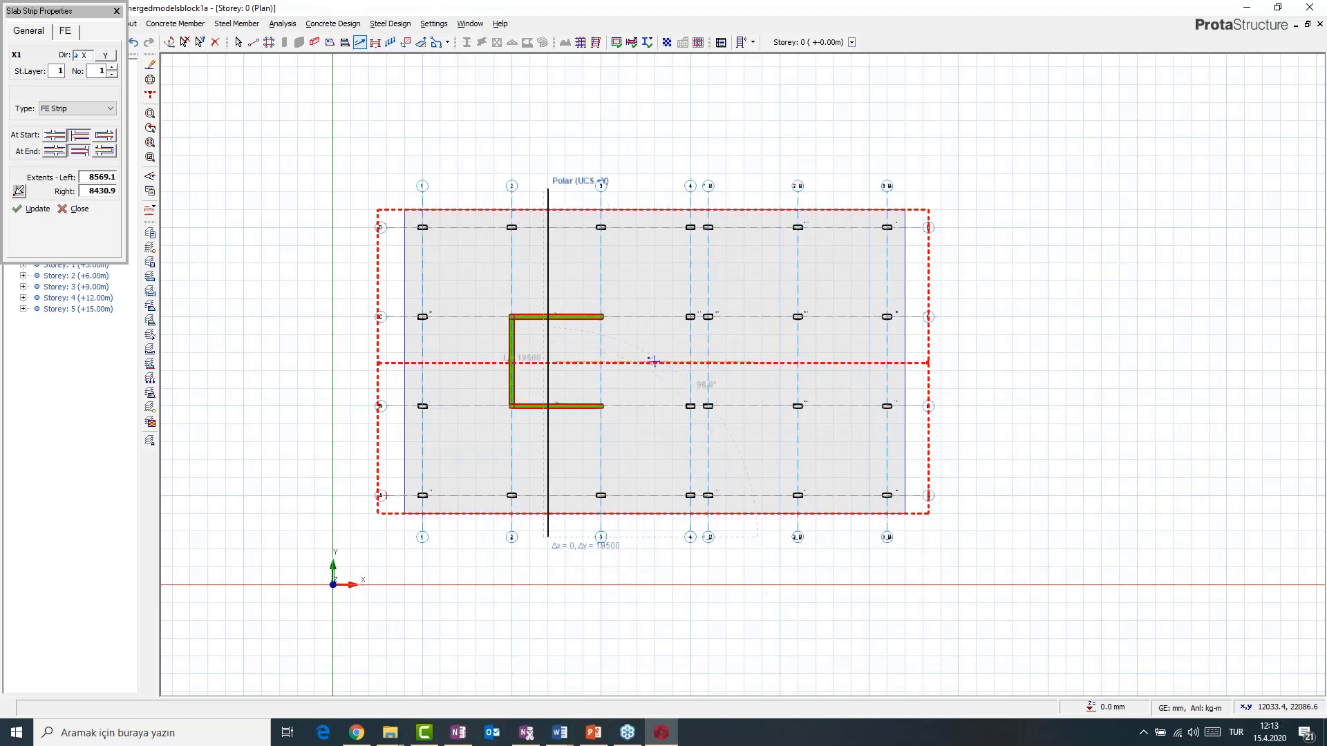
{"action": "left_click", "coordinate": [653, 361]}
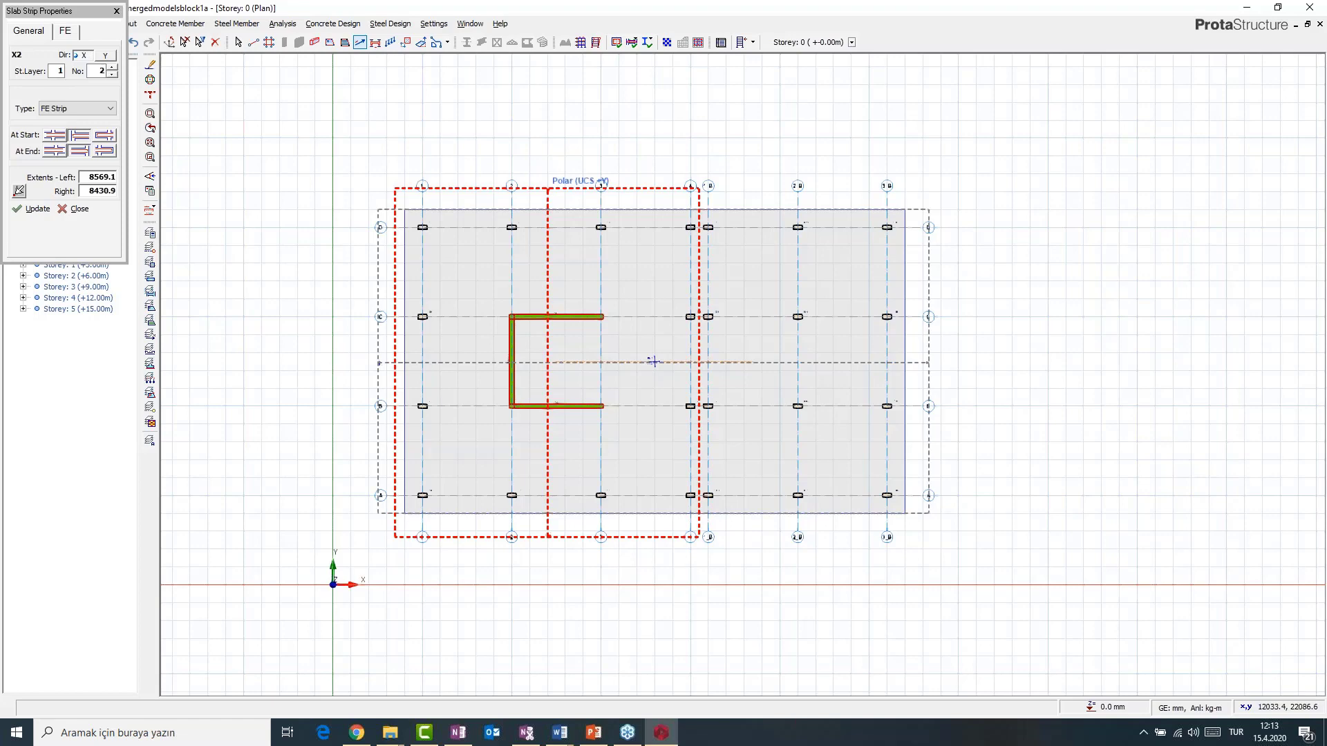
{"action": "left_click", "coordinate": [19, 191]}
{"action": "left_click", "coordinate": [405, 514]}
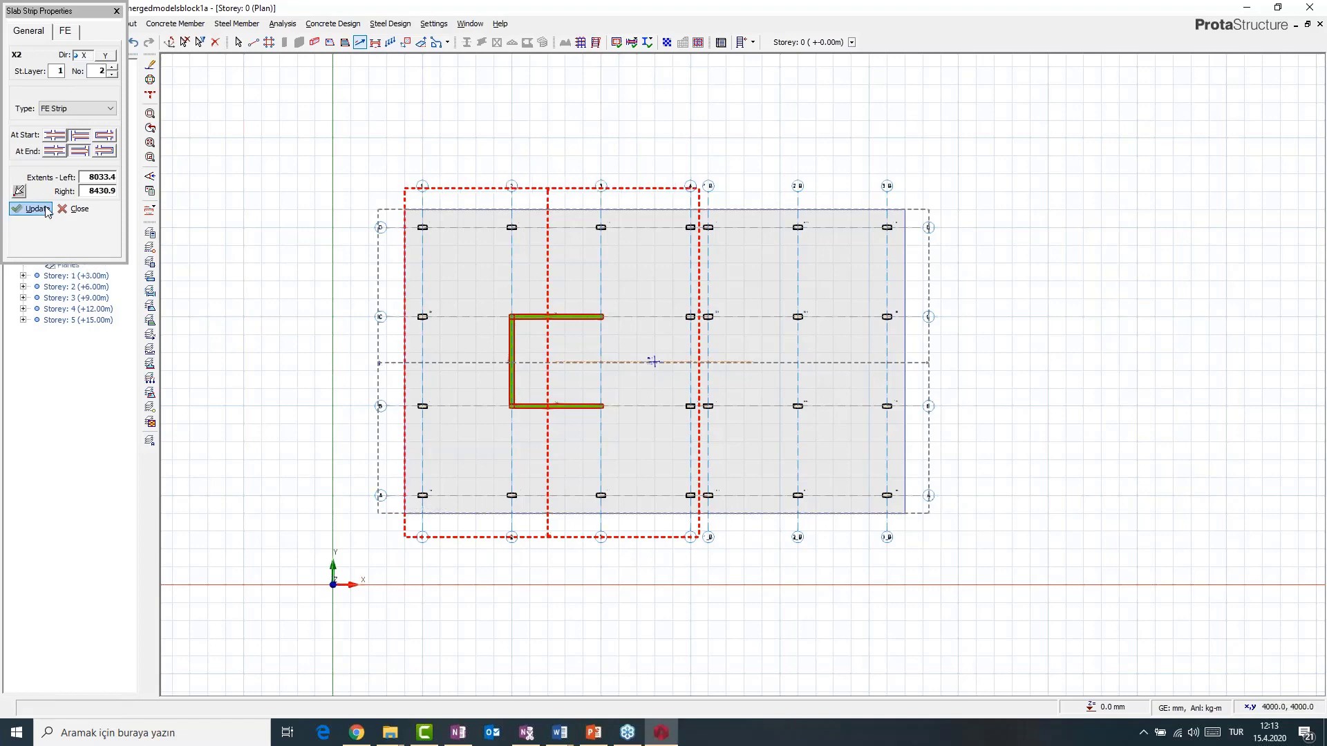
{"action": "left_click", "coordinate": [35, 209]}
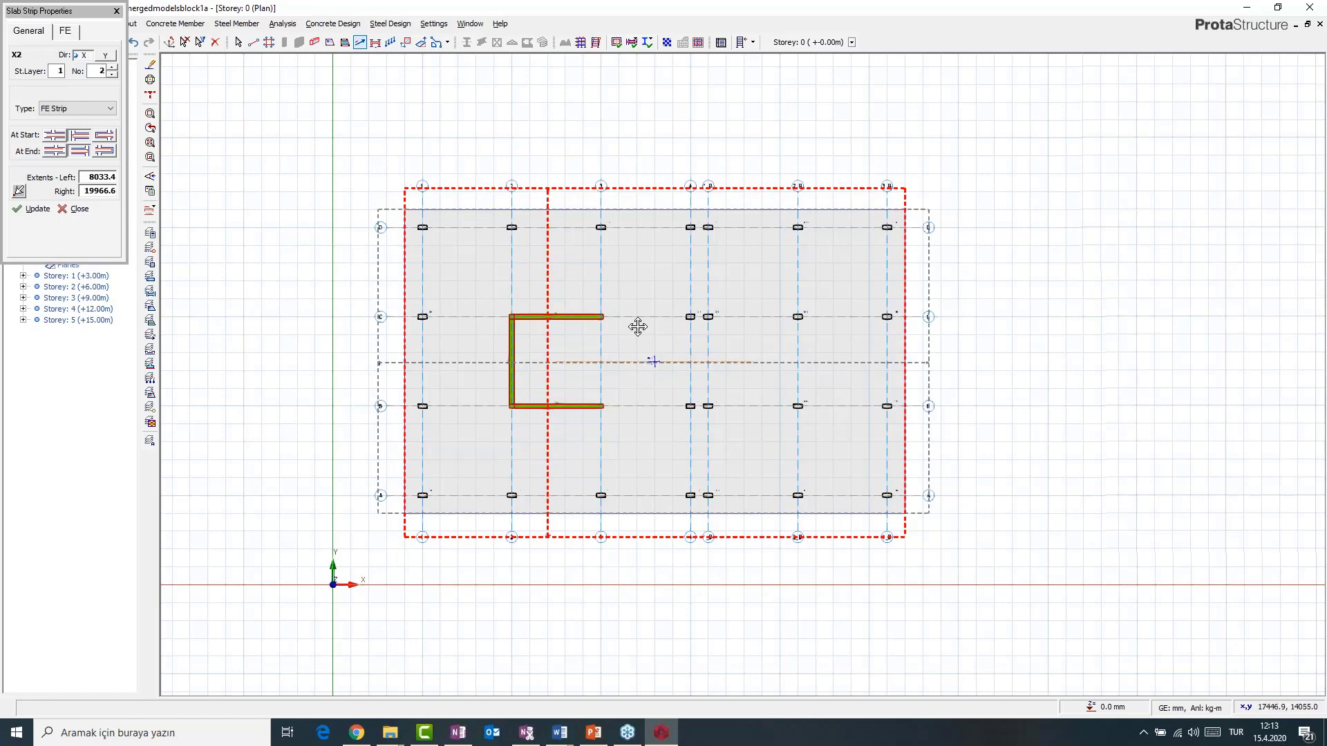
{"action": "middle_click_drag", "start_coordinate": [637, 327], "coordinate": [637, 304]}
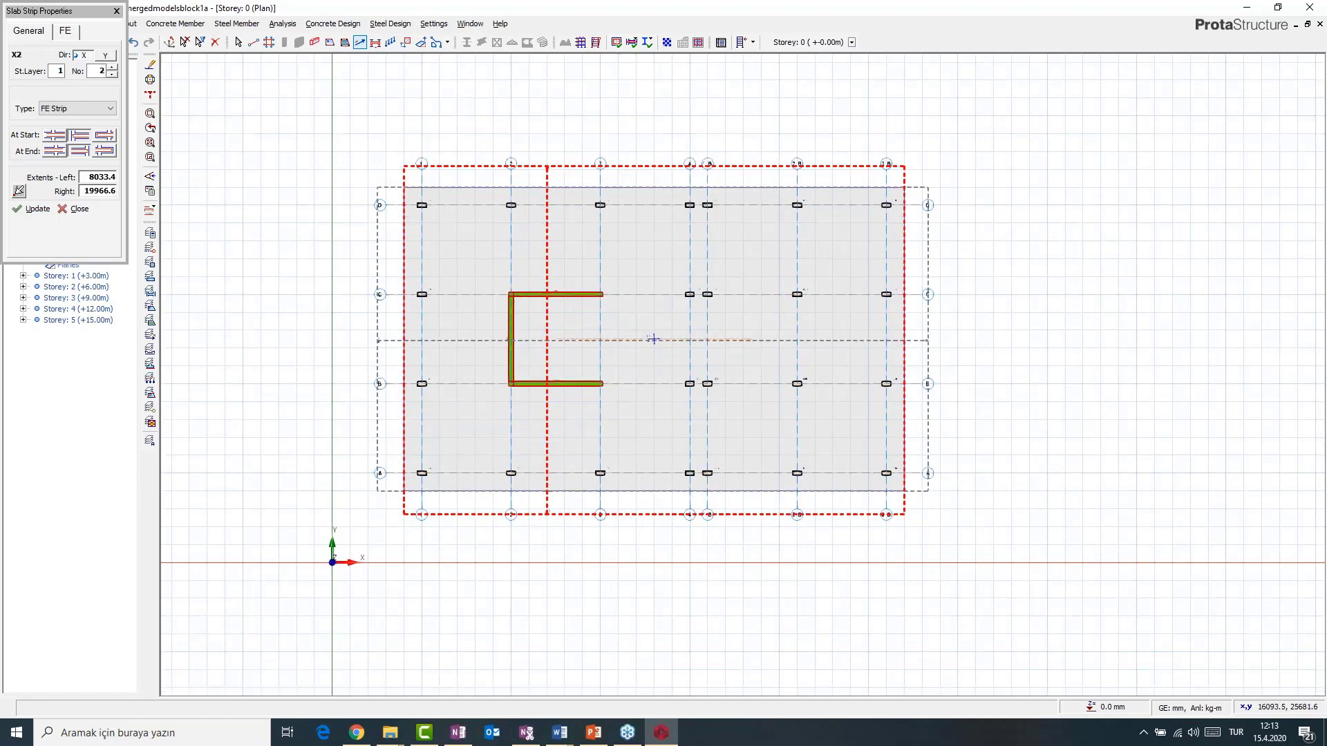
{"action": "left_click", "coordinate": [282, 24]}
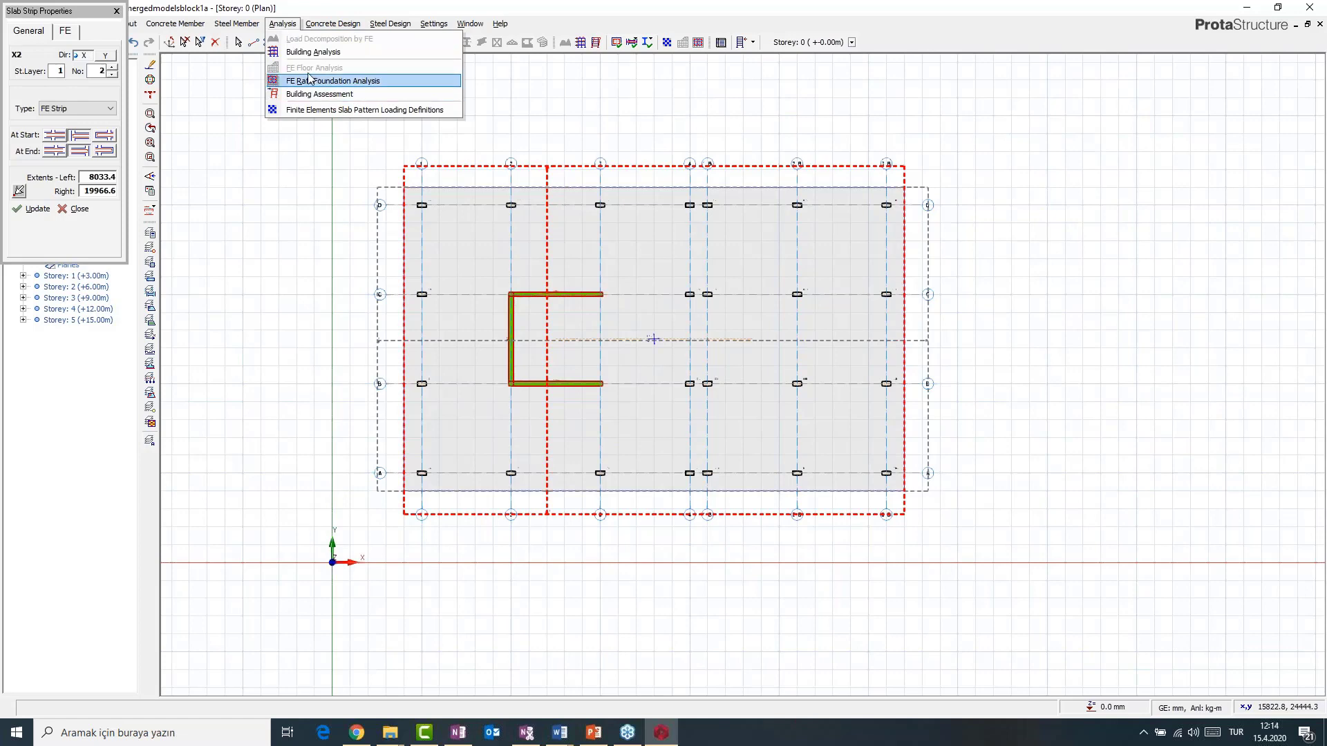
- Start FE Raft Foundation Analysis and review the column loads in the Foundation Loads Table
{"action": "left_click", "coordinate": [360, 79]}
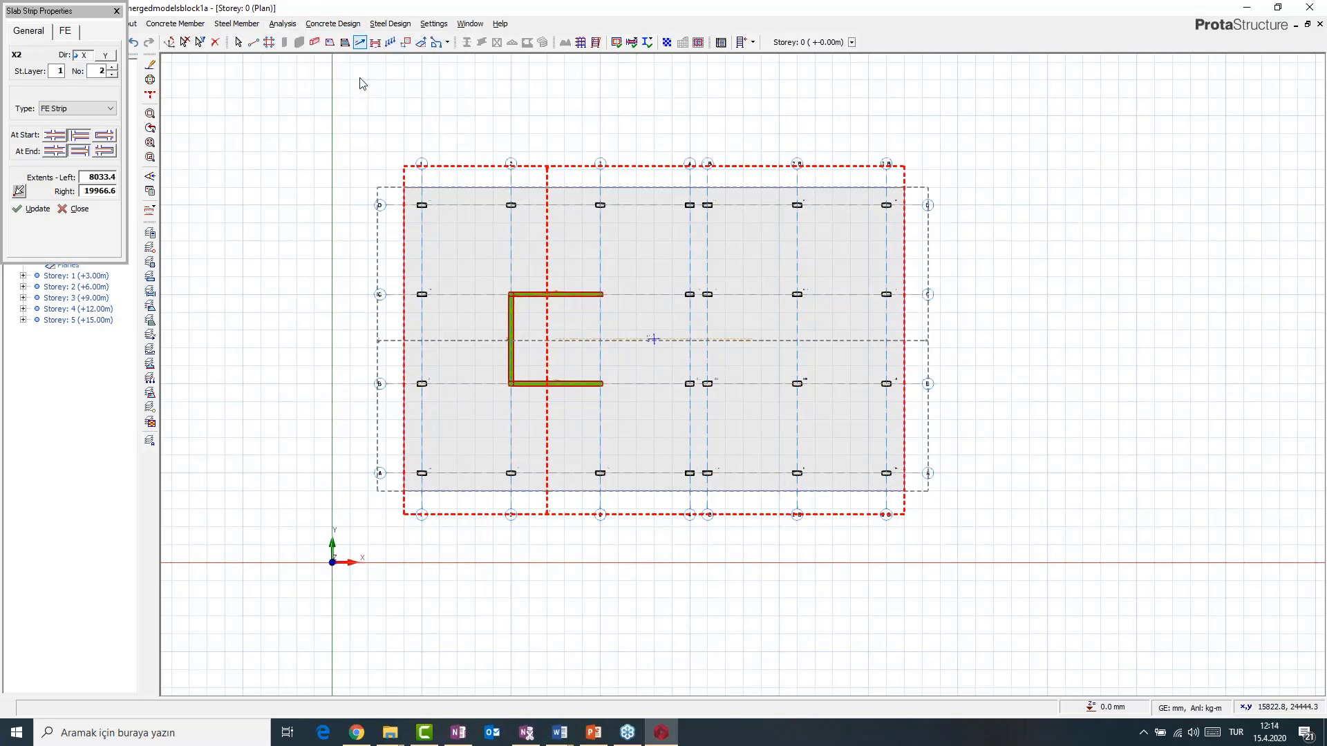
{"action": "left_click_drag", "start_coordinate": [670, 173], "coordinate": [665, 165]}
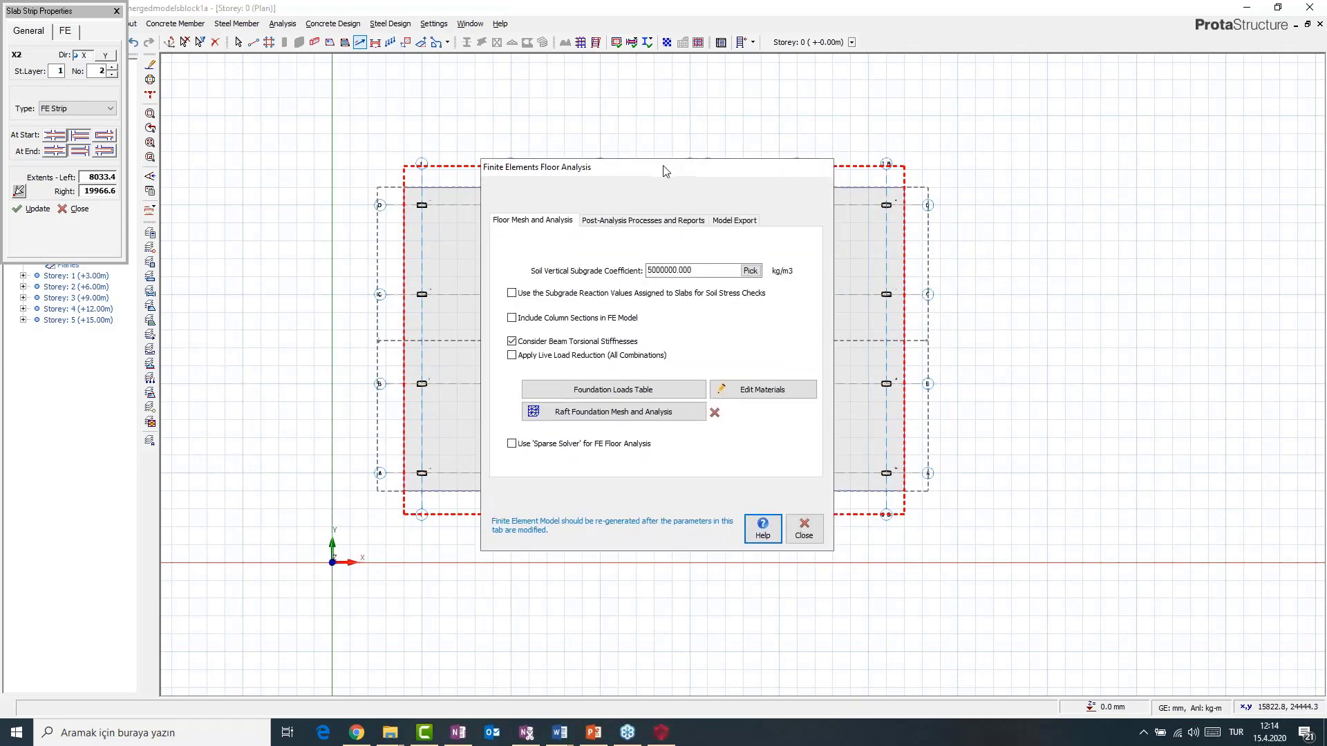
{"action": "left_click", "coordinate": [611, 391]}
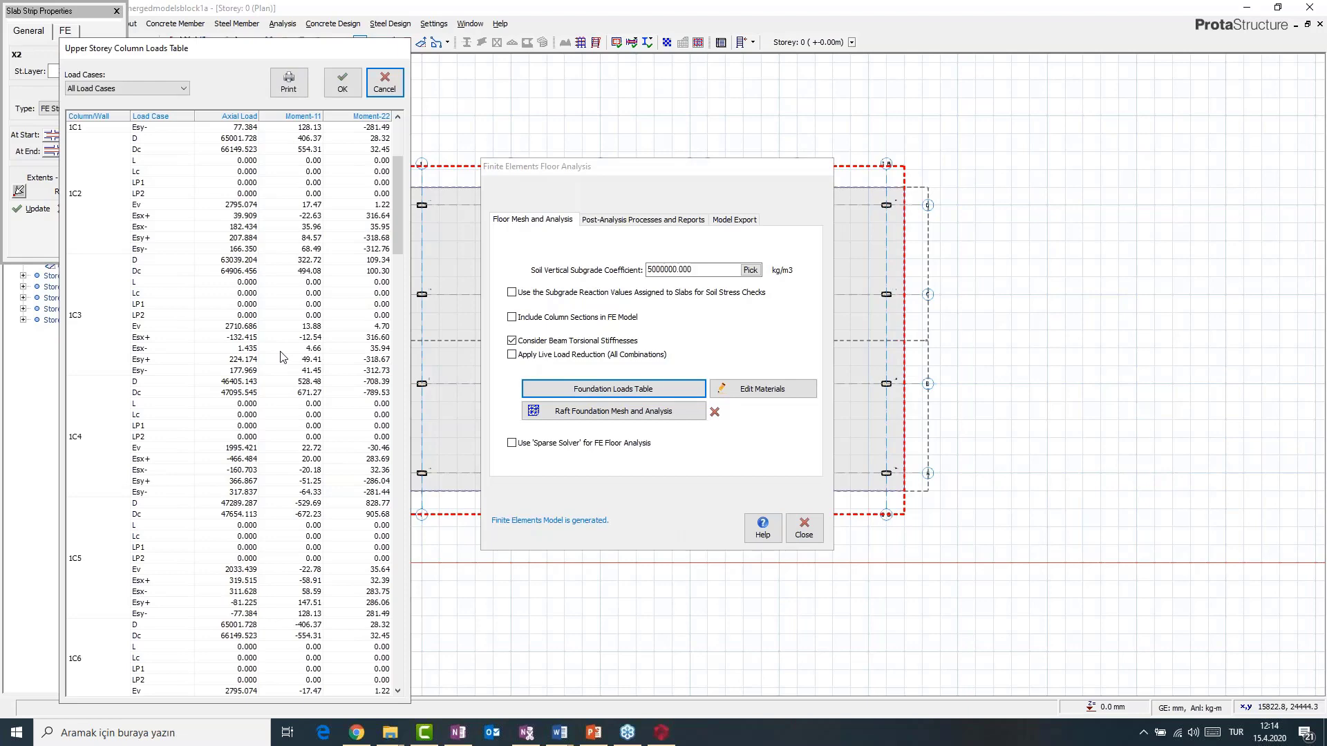
{"action": "scroll", "coordinate": [357, 131], "scroll_direction": "down", "scroll_amount": 20}
{"action": "scroll", "coordinate": [289, 374], "scroll_direction": "down", "scroll_amount": 20}
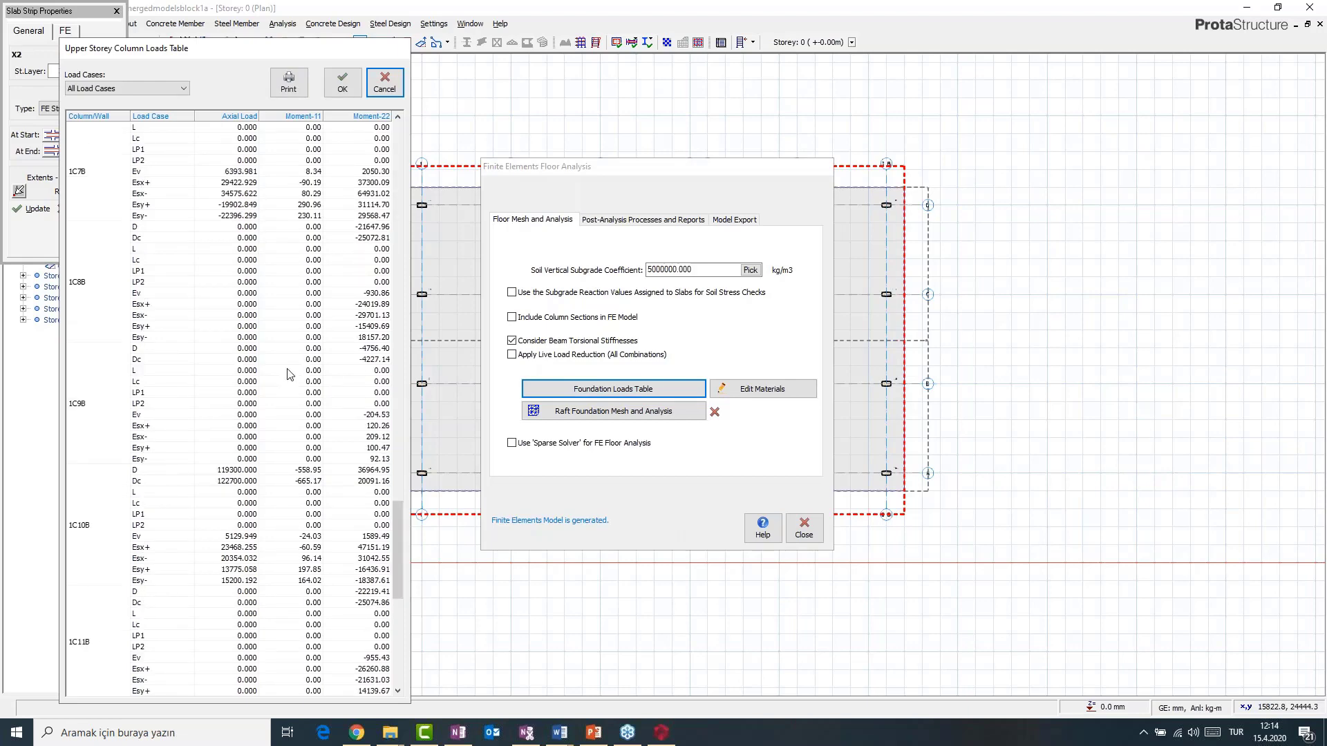
{"action": "key", "text": "Escape"}
- Check the foundation materials and typical soil subgrade coefficients, then run raft meshing and analysis
{"action": "left_click", "coordinate": [765, 390]}
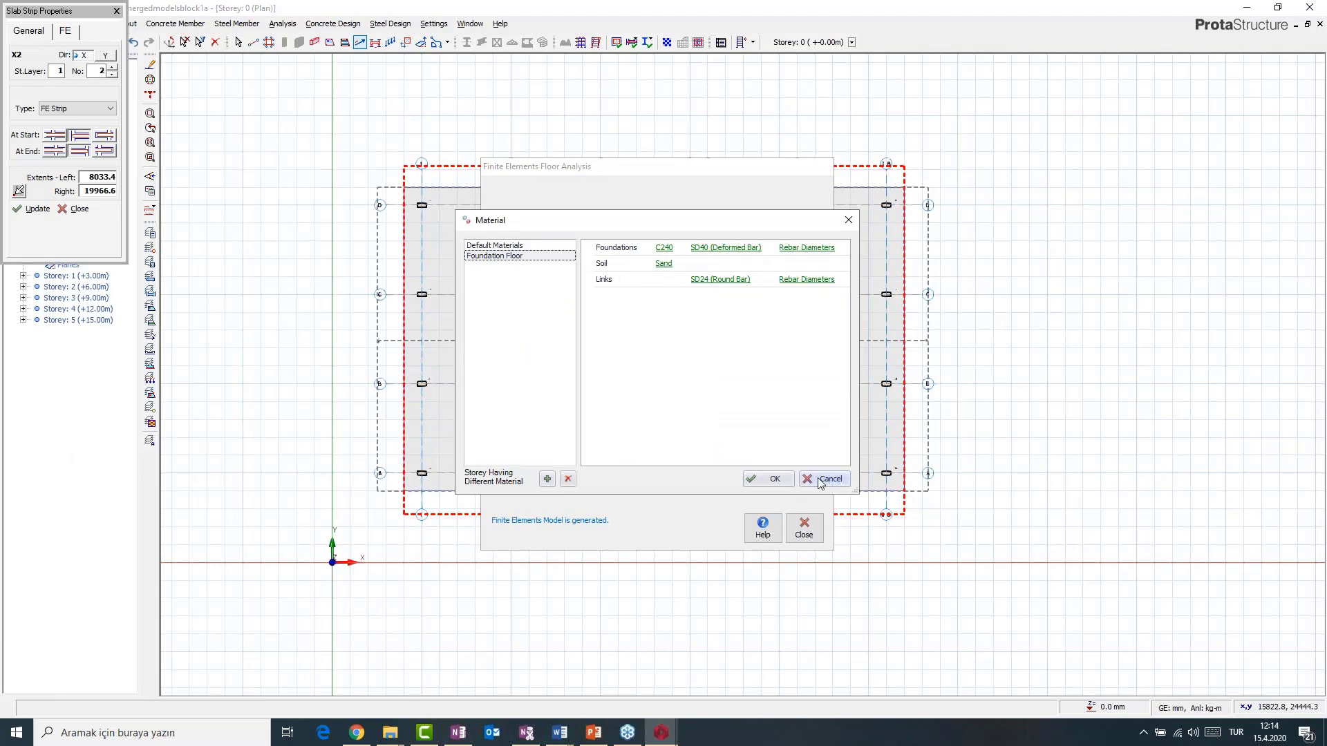
{"action": "left_click", "coordinate": [772, 481]}
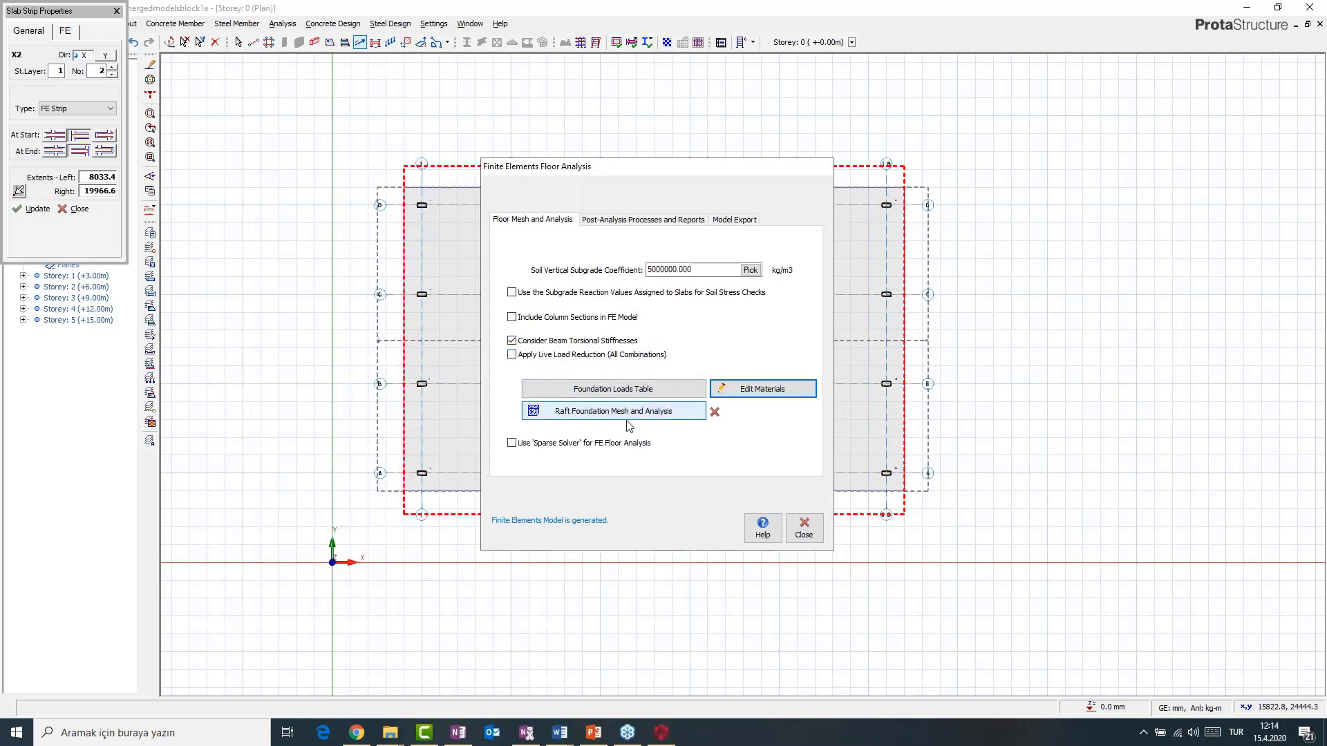
{"action": "left_click", "coordinate": [751, 271]}
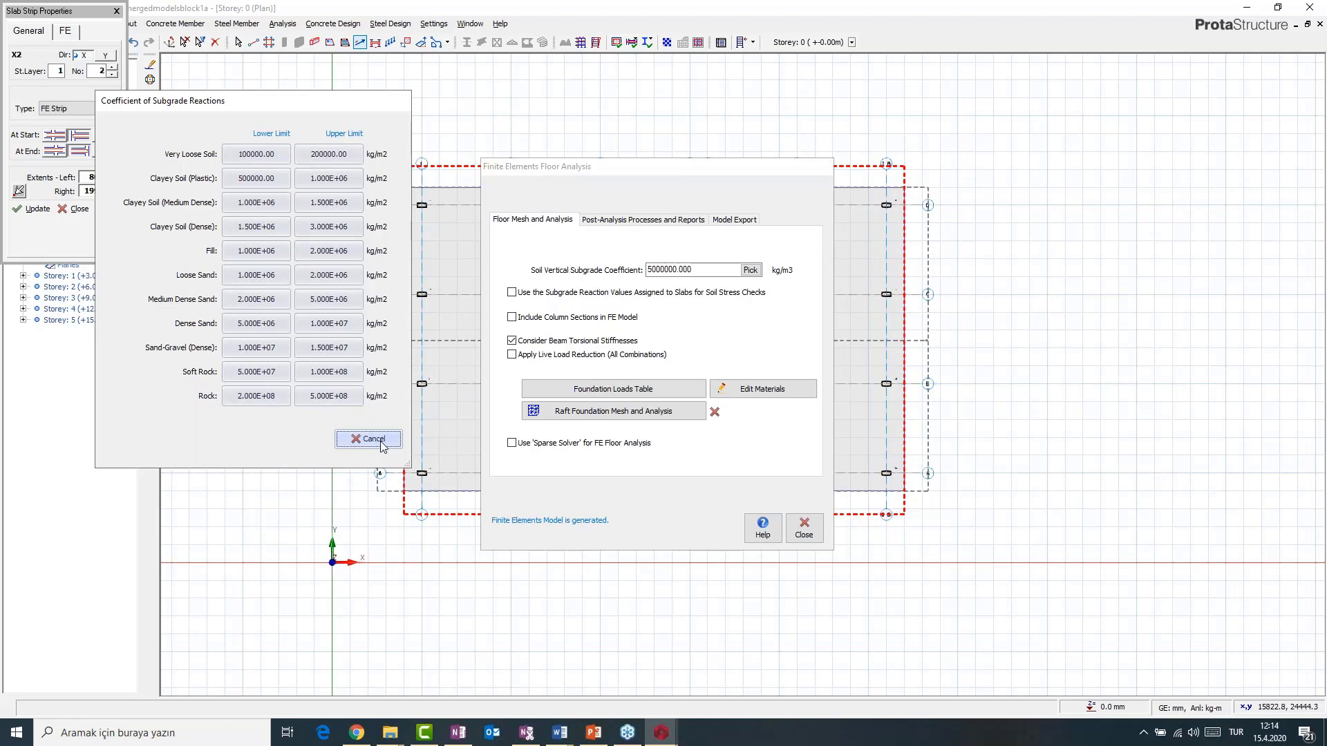
{"action": "left_click", "coordinate": [373, 440]}
{"action": "left_click", "coordinate": [636, 412]}
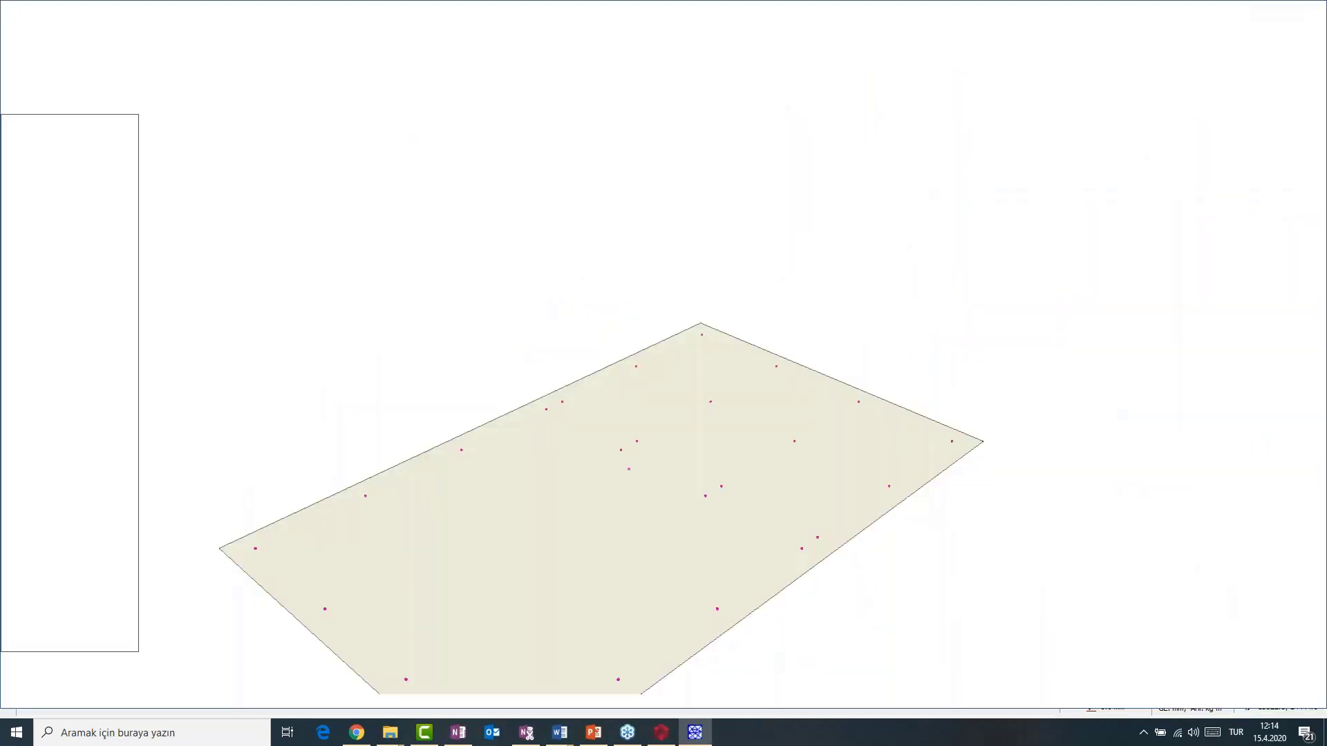
- Generate the raft mesh, then regenerate it with uniformity factor 75 and 1000 mm plate elements
{"action": "mouse_move", "coordinate": [587, 424]}
{"action": "middle_mouse_down"}
{"action": "mouse_move", "coordinate": [608, 371]}
{"action": "mouse_move", "coordinate": [628, 366]}
{"action": "middle_mouse_up"}
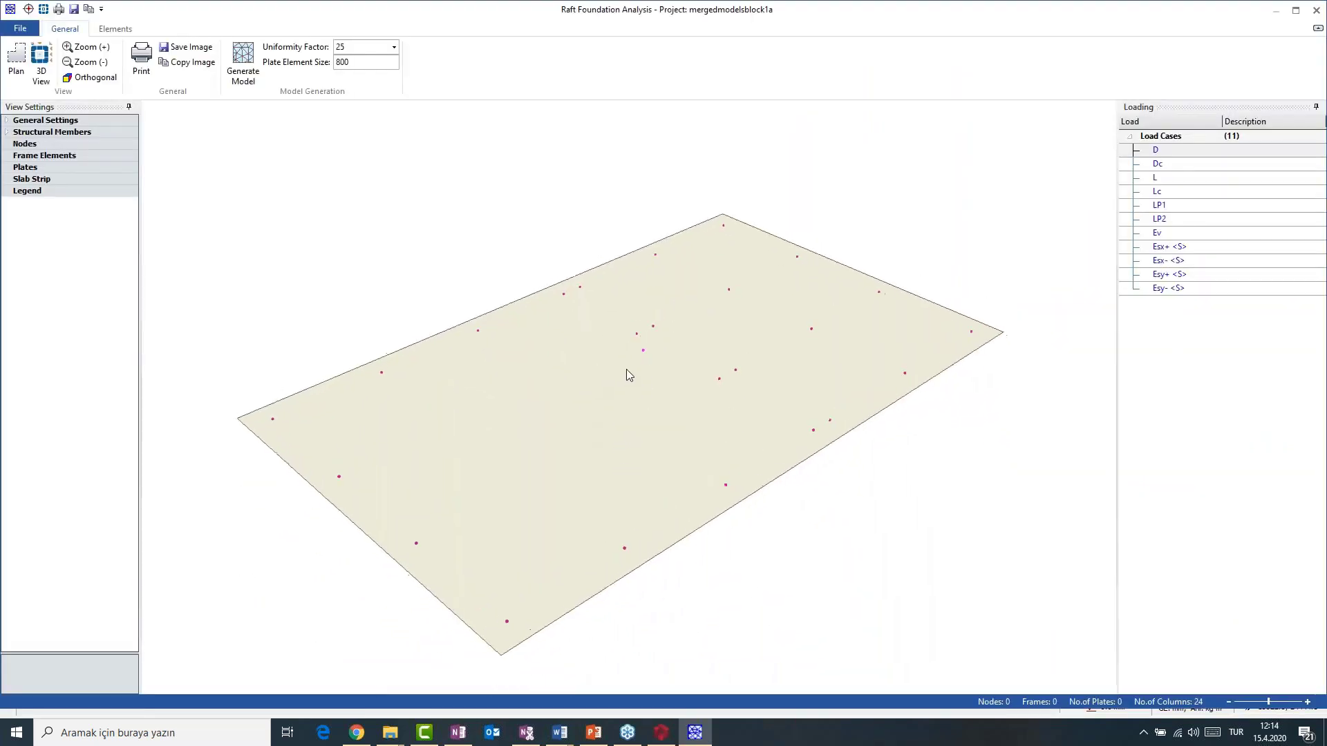
{"action": "left_click", "coordinate": [249, 63]}
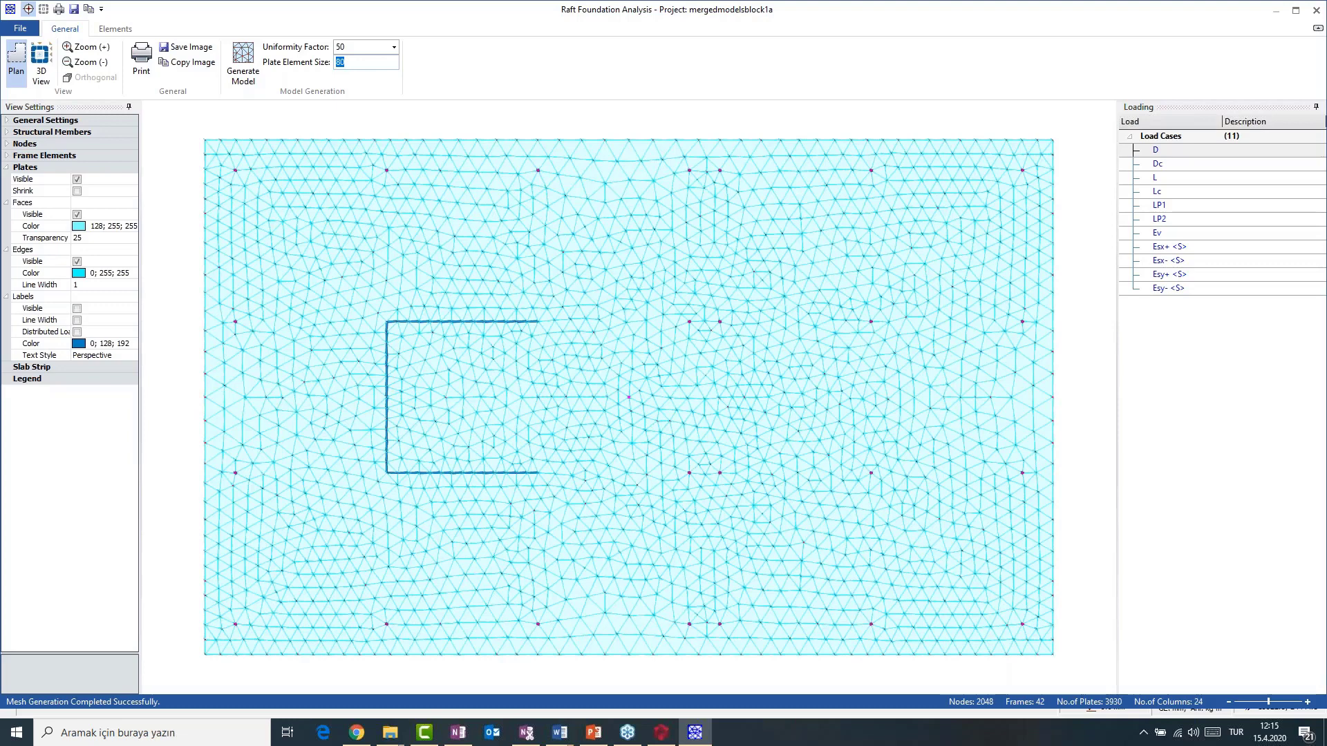
{"action": "left_click", "coordinate": [243, 62]}
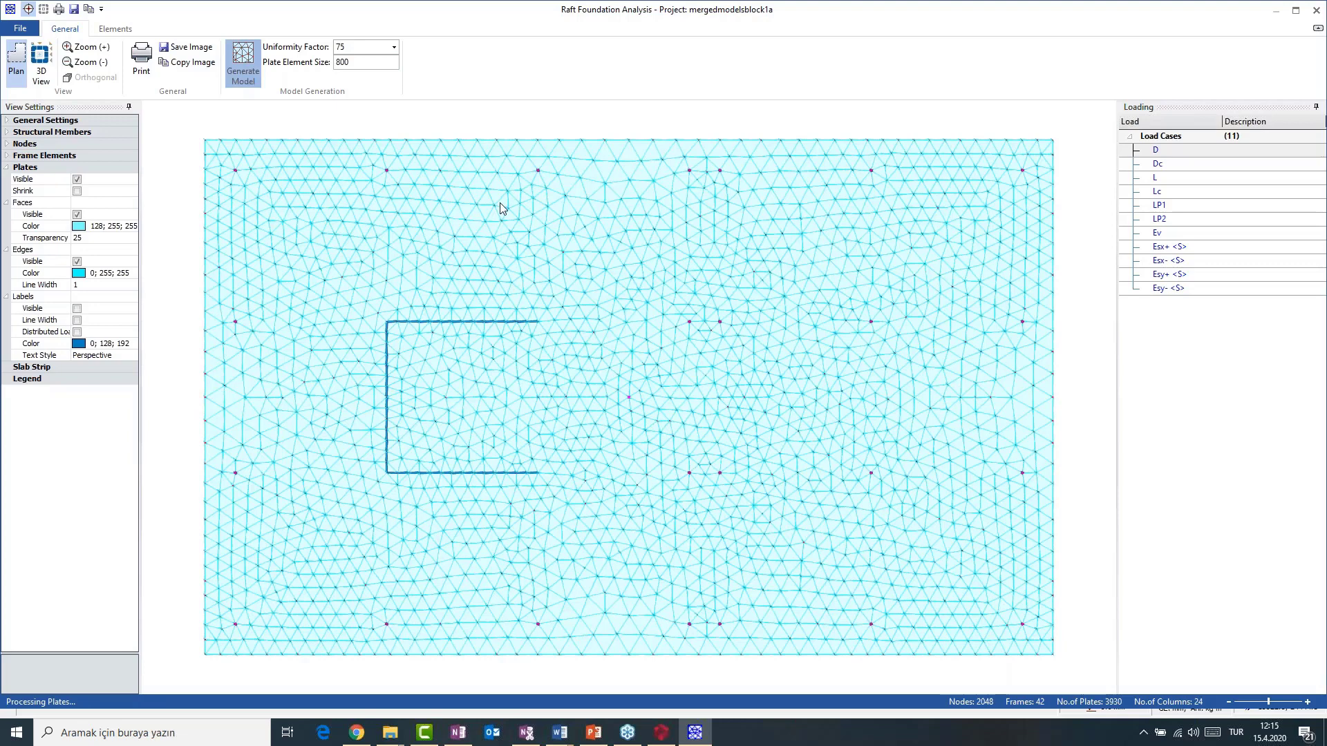
{"action": "left_click", "coordinate": [397, 62]}
{"action": "type", "text": "1000"}
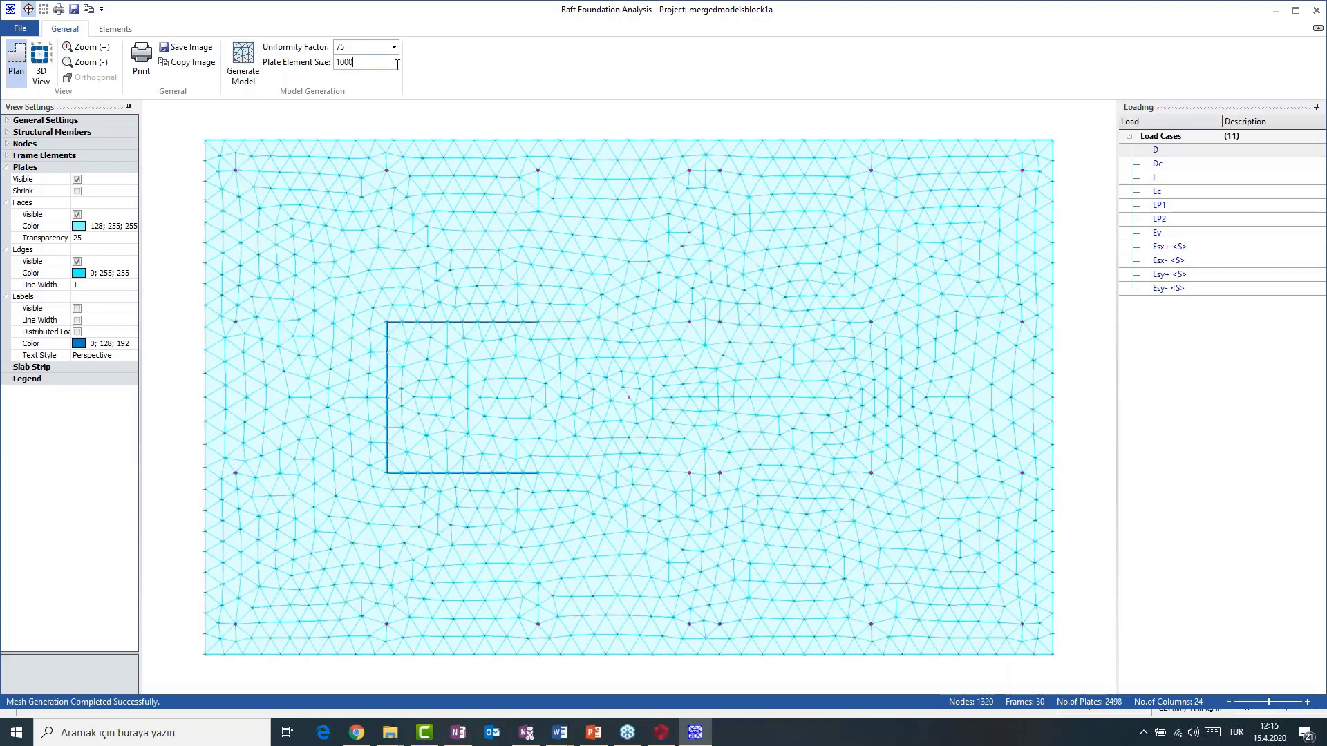
{"action": "left_click", "coordinate": [242, 66]}
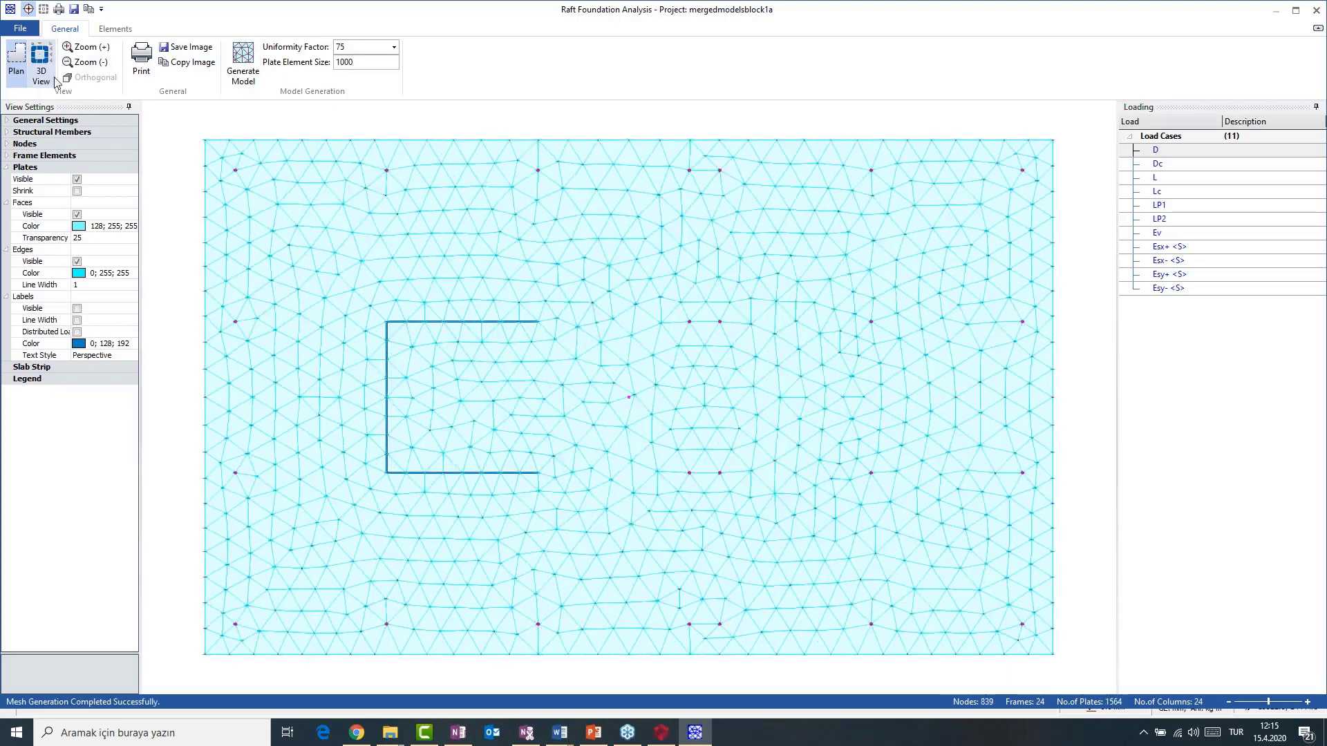
{"action": "left_click", "coordinate": [1318, 11]}
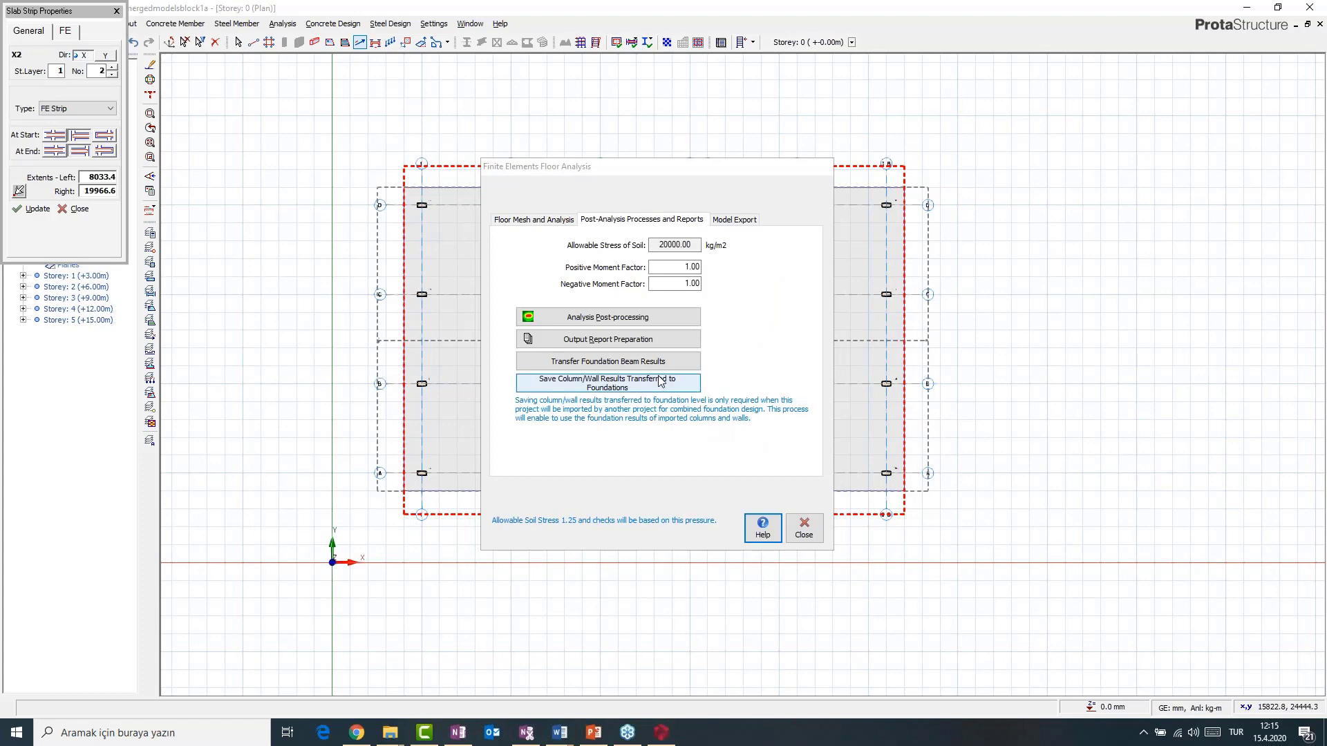
- Open the Mat Foundation Post-processor for mergedmodelsblock1a's meshed mat (839 nodes, 1564 plates)
{"action": "left_click", "coordinate": [617, 320]}
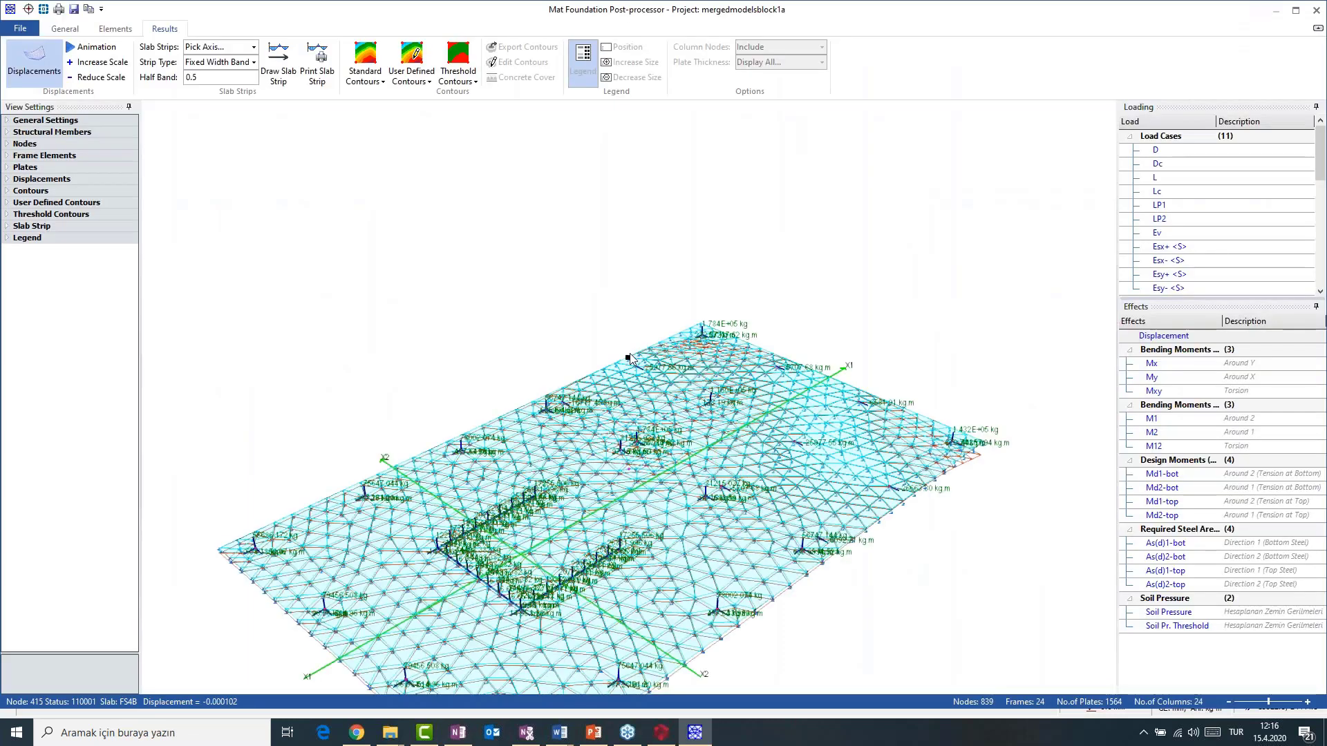
- Compare Esx+ and Esx- results on the raft, then show Mxy twisting moment contours for Esx+
{"action": "middle_click_drag", "start_coordinate": [630, 359], "coordinate": [619, 258]}
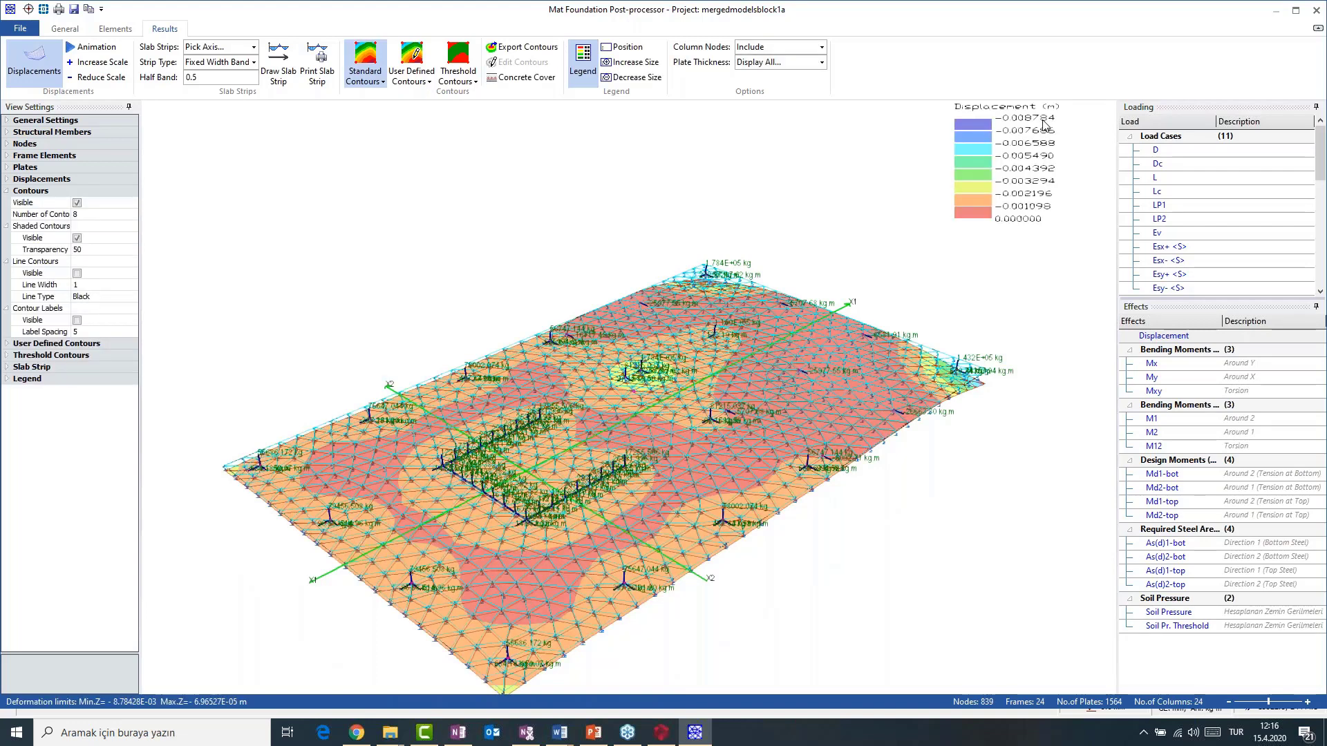
{"action": "middle_click_drag", "start_coordinate": [1044, 125], "coordinate": [896, 255]}
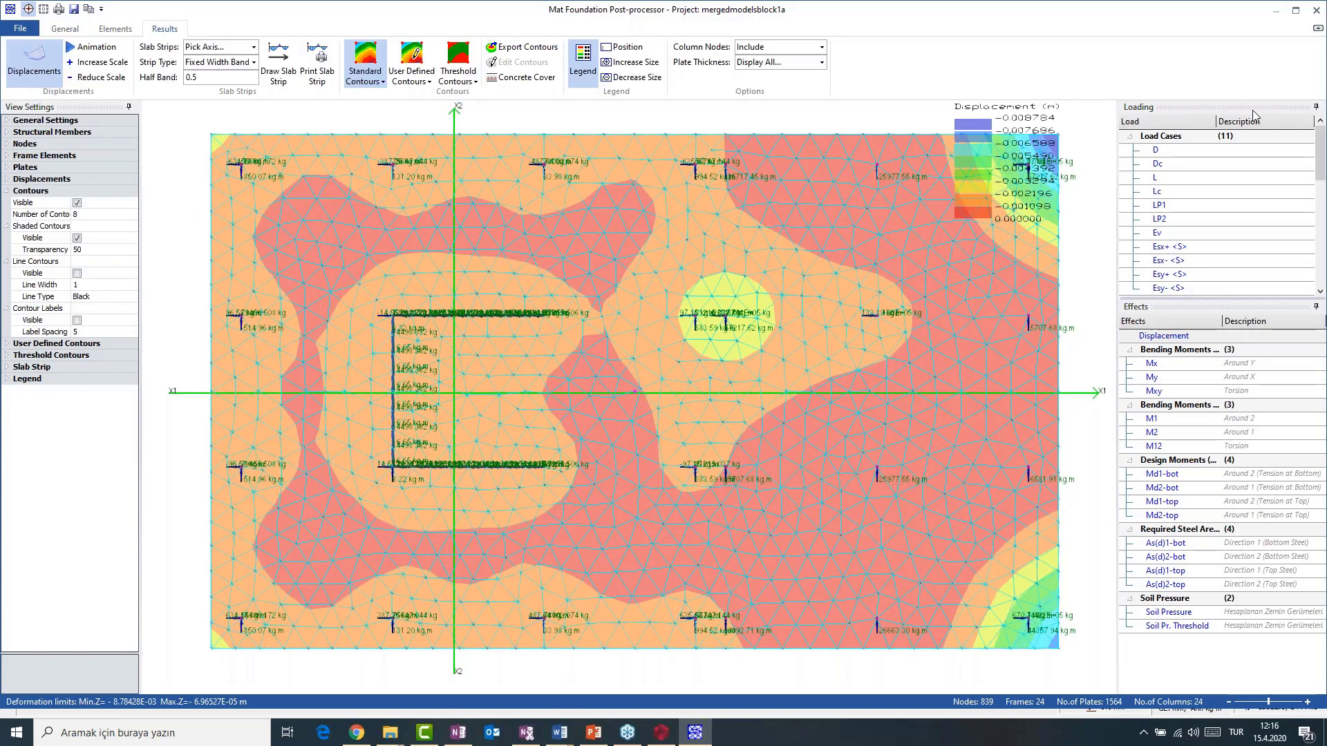
{"action": "left_click", "coordinate": [1167, 248]}
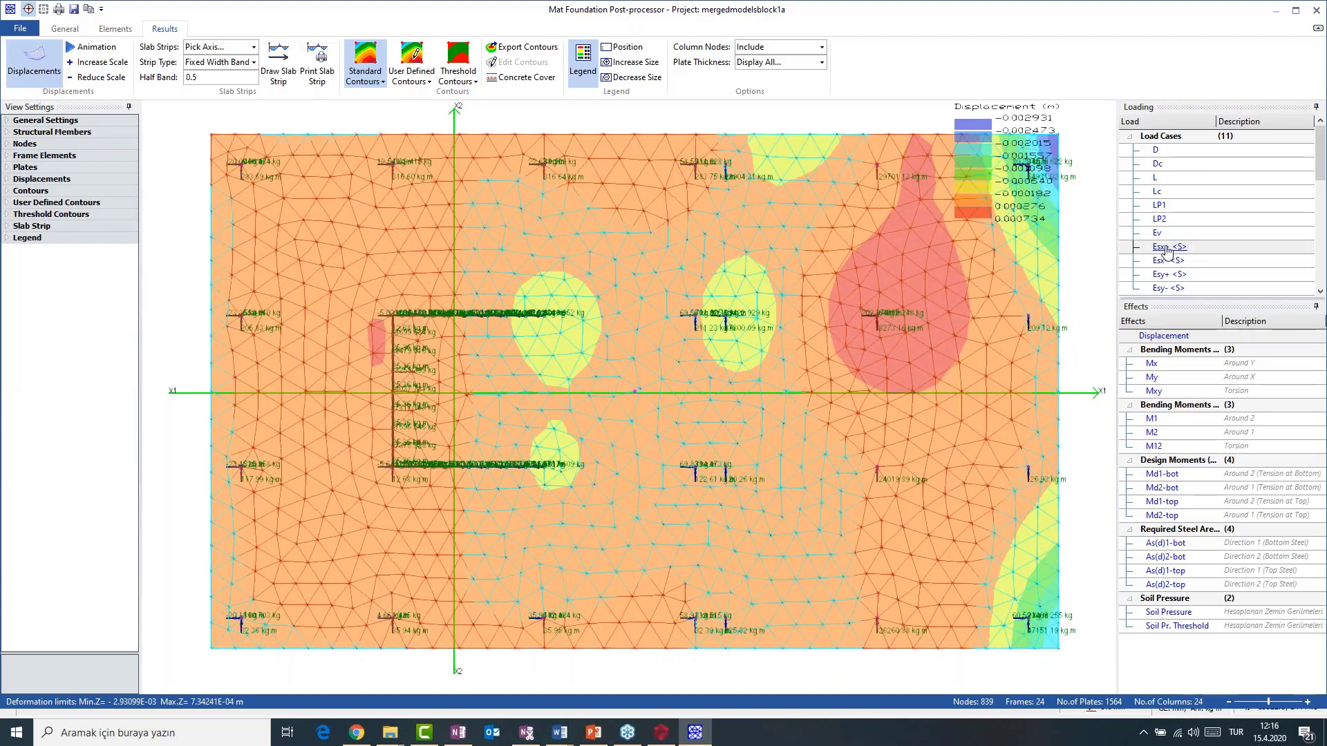
{"action": "left_click", "coordinate": [1168, 261]}
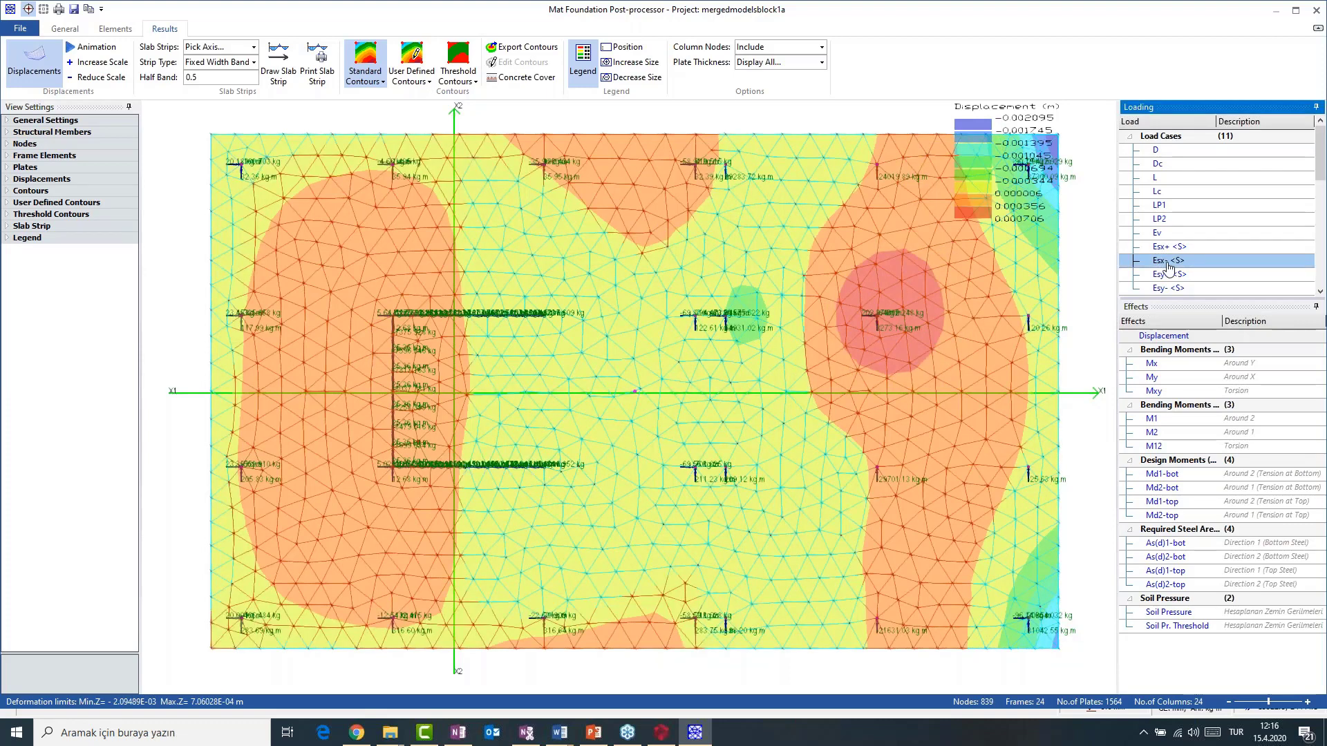
{"action": "key", "text": "Up"}
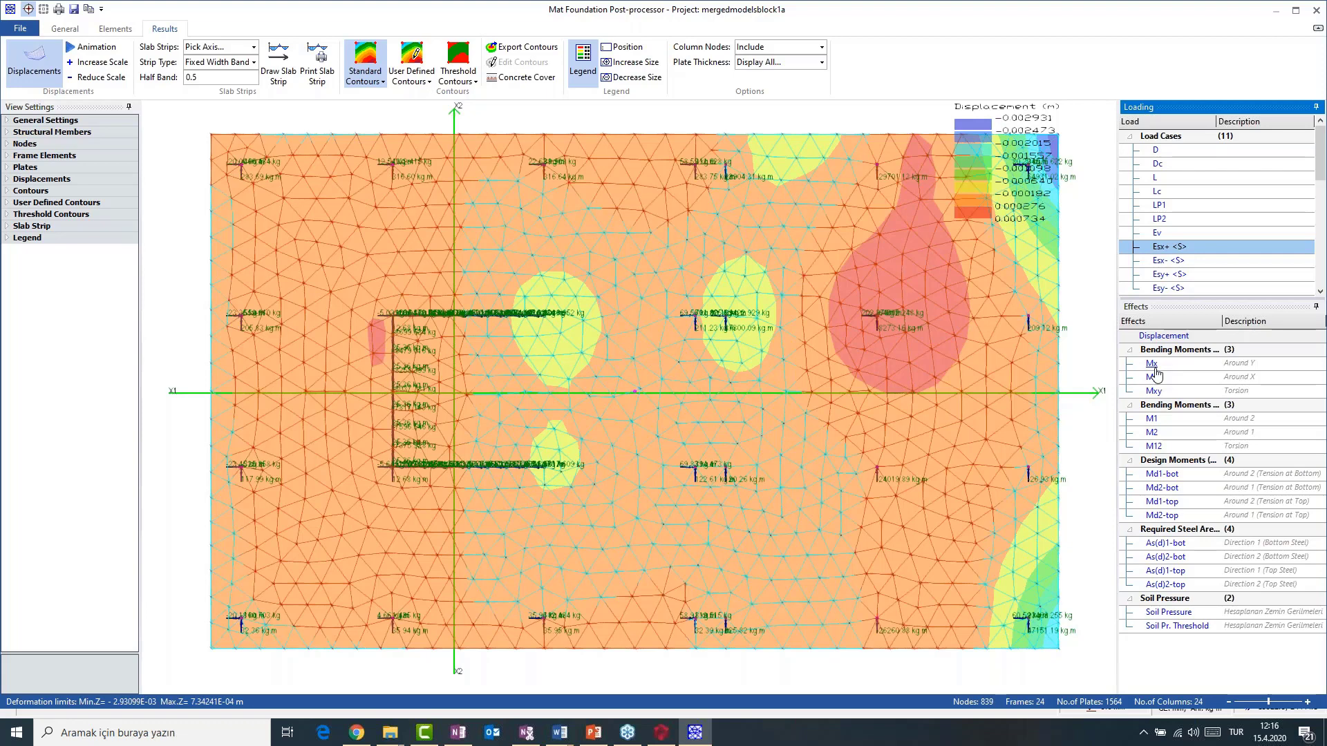
{"action": "left_click", "coordinate": [1153, 391]}
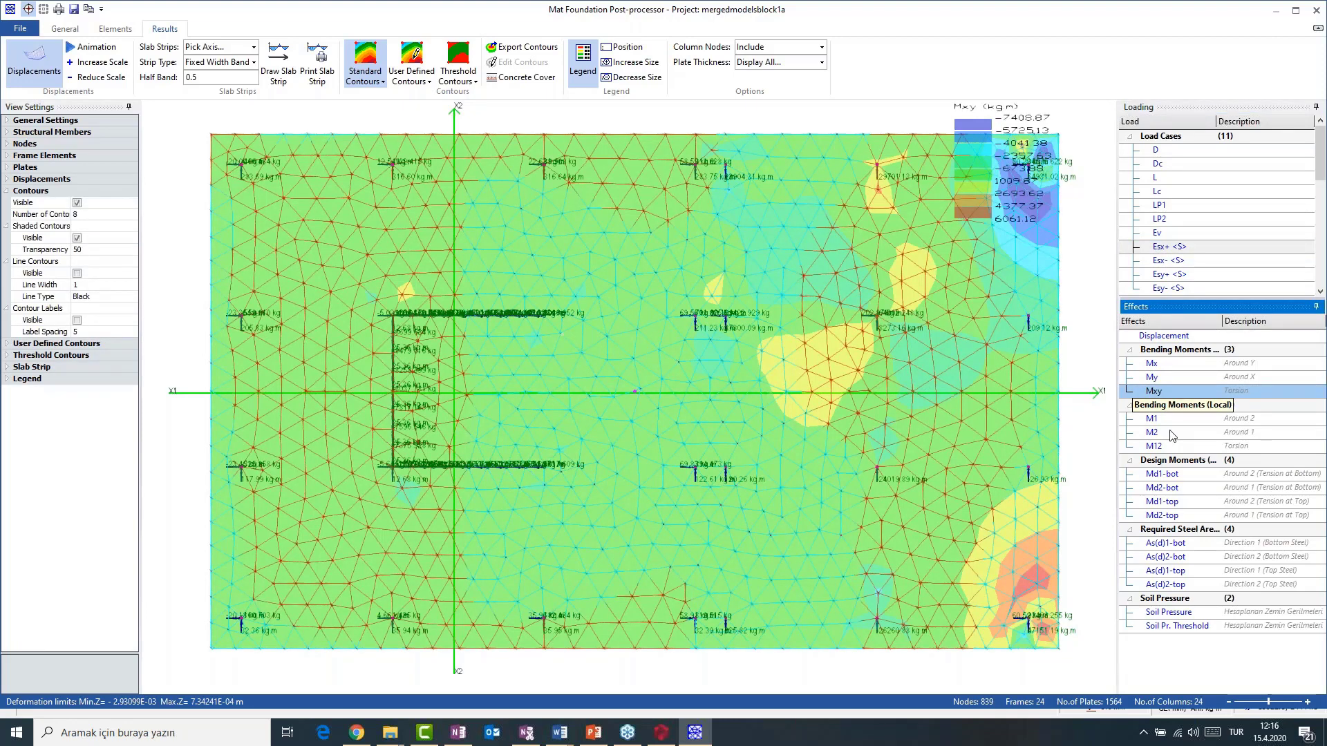
- Step through Md1-bot, As(d)1-bot, As(d)1-top, As(d)2-bot and As(d)2-top contours
{"action": "left_click", "coordinate": [1162, 473]}
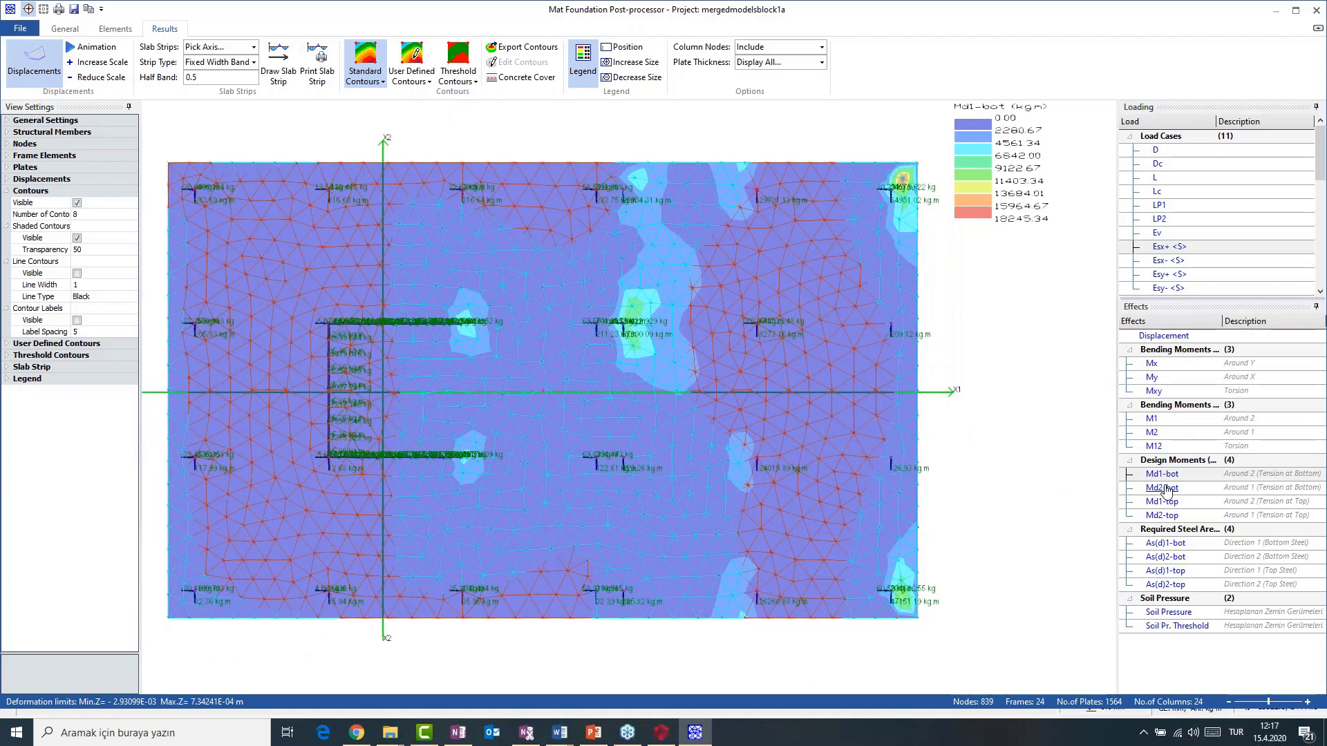
{"action": "left_click", "coordinate": [1168, 543]}
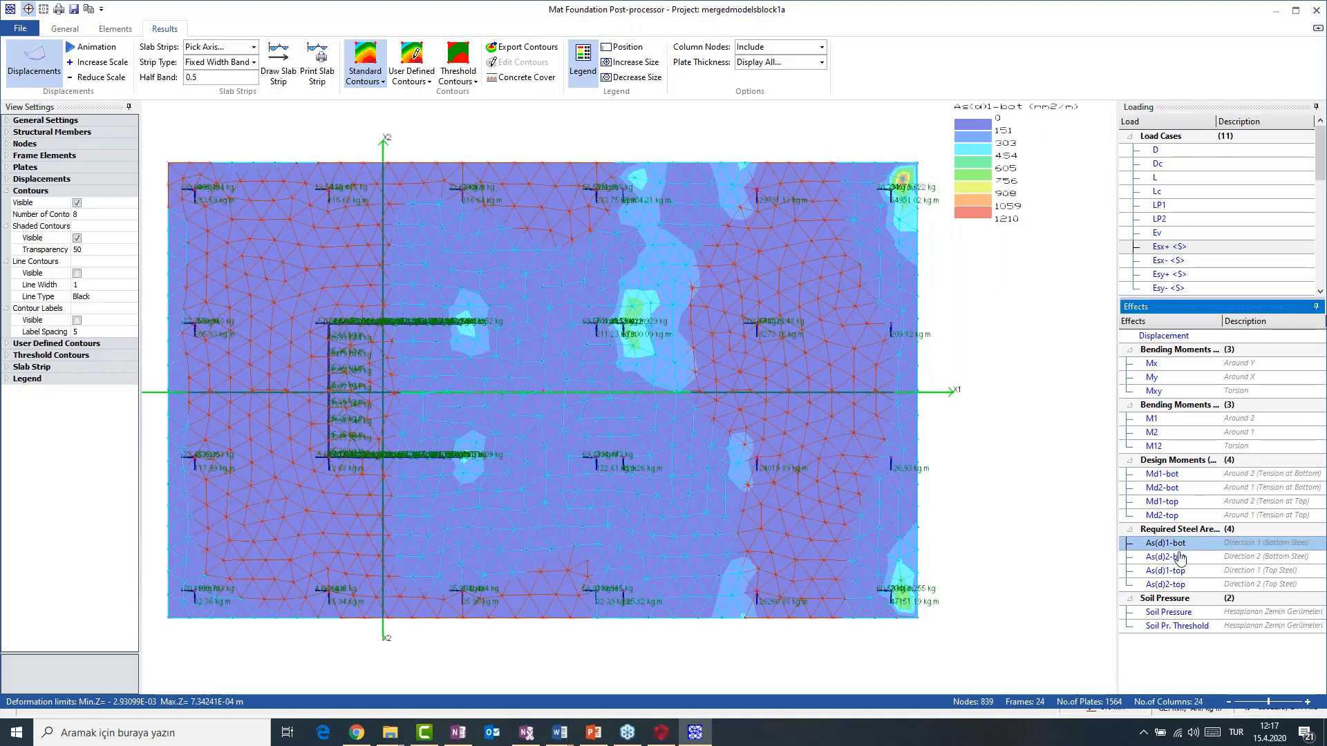
{"action": "left_click", "coordinate": [1167, 571]}
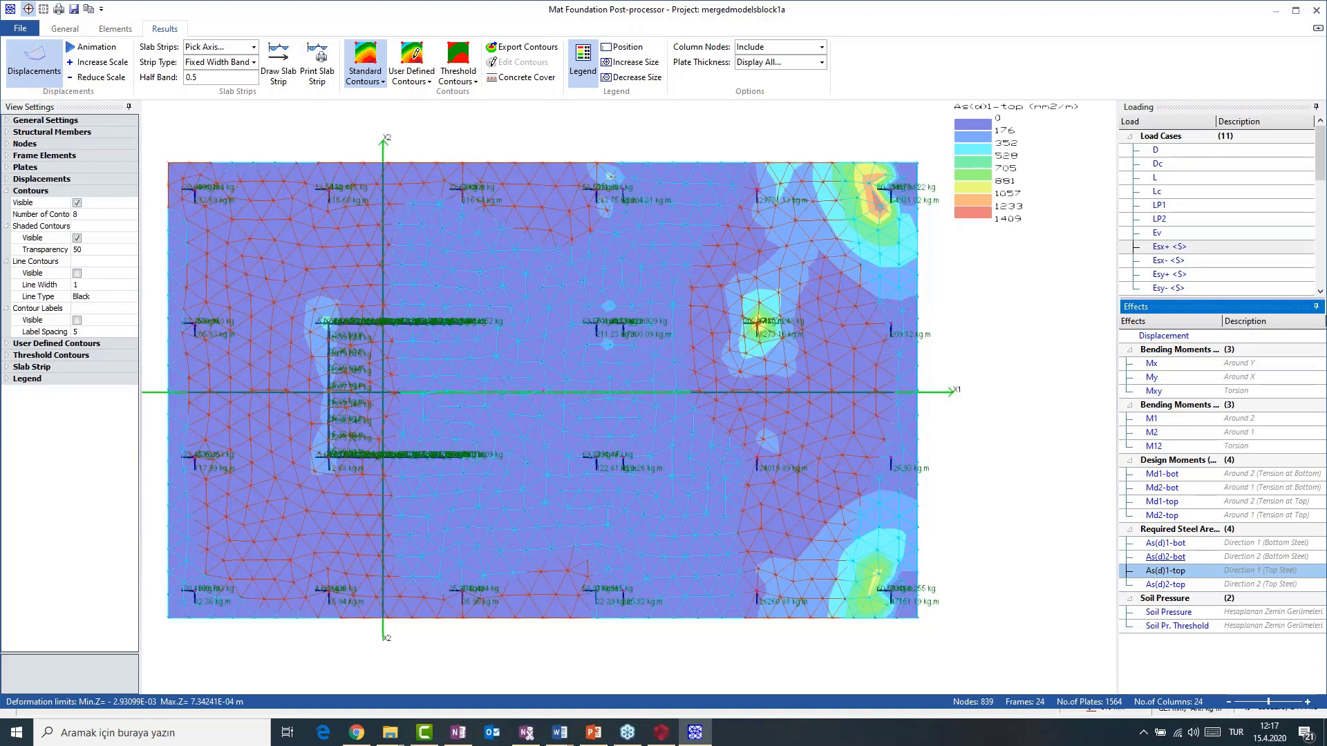
{"action": "left_click", "coordinate": [1168, 557]}
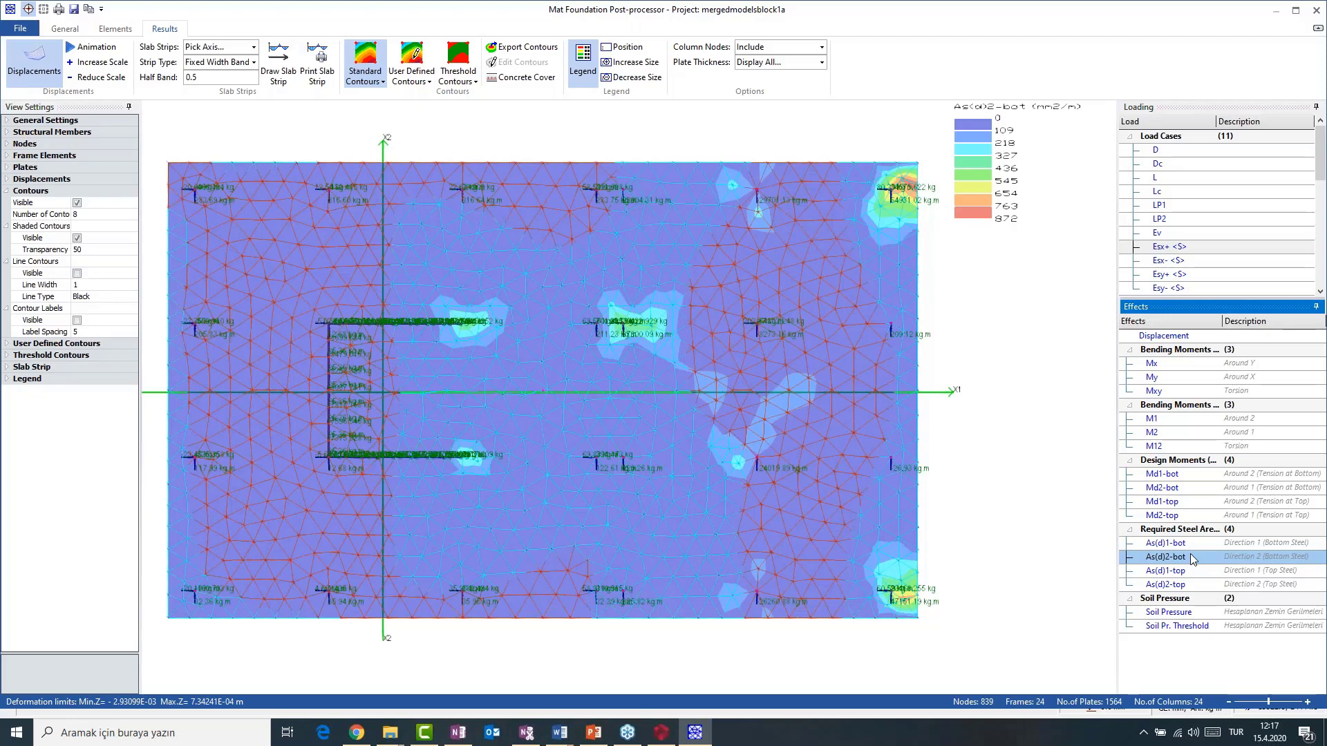
{"action": "left_click", "coordinate": [1190, 585]}
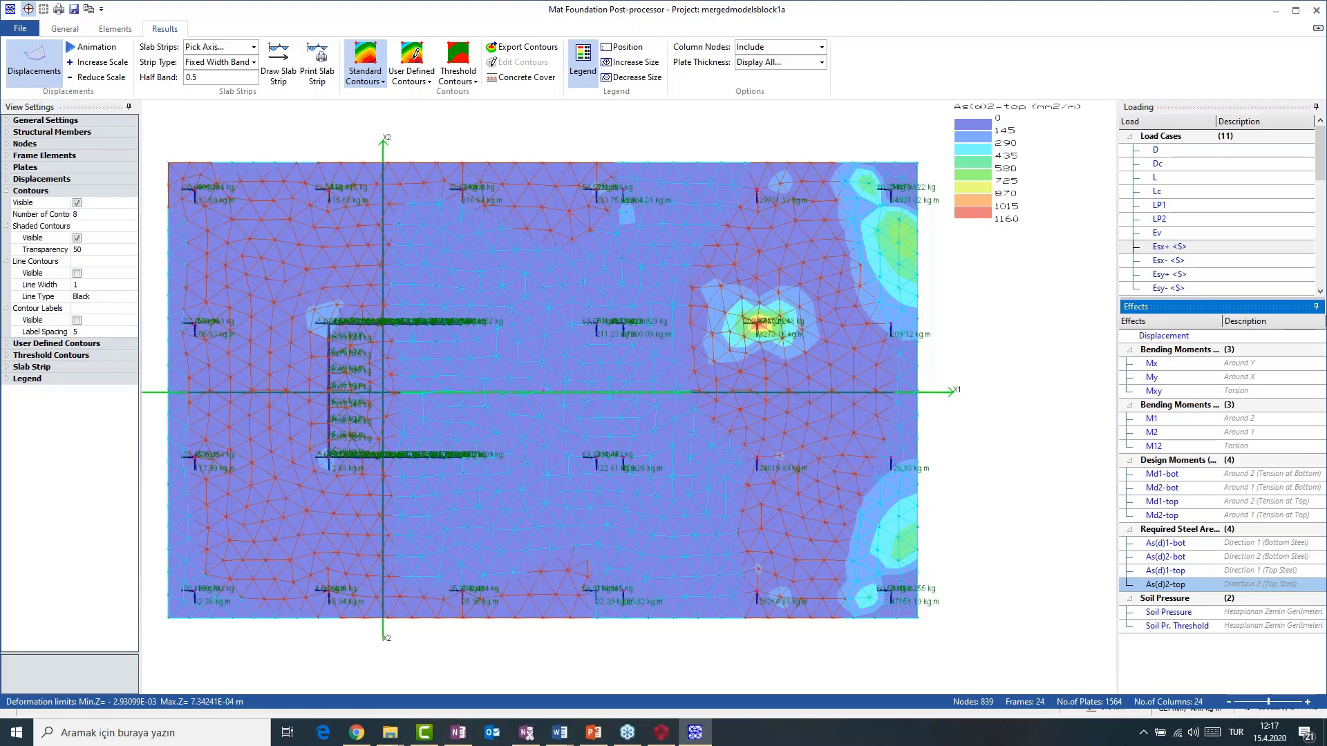
- Apply eight user-defined As(d)2-top contour levels from 0 to 1160 mm2/m
{"action": "left_click", "coordinate": [412, 59]}
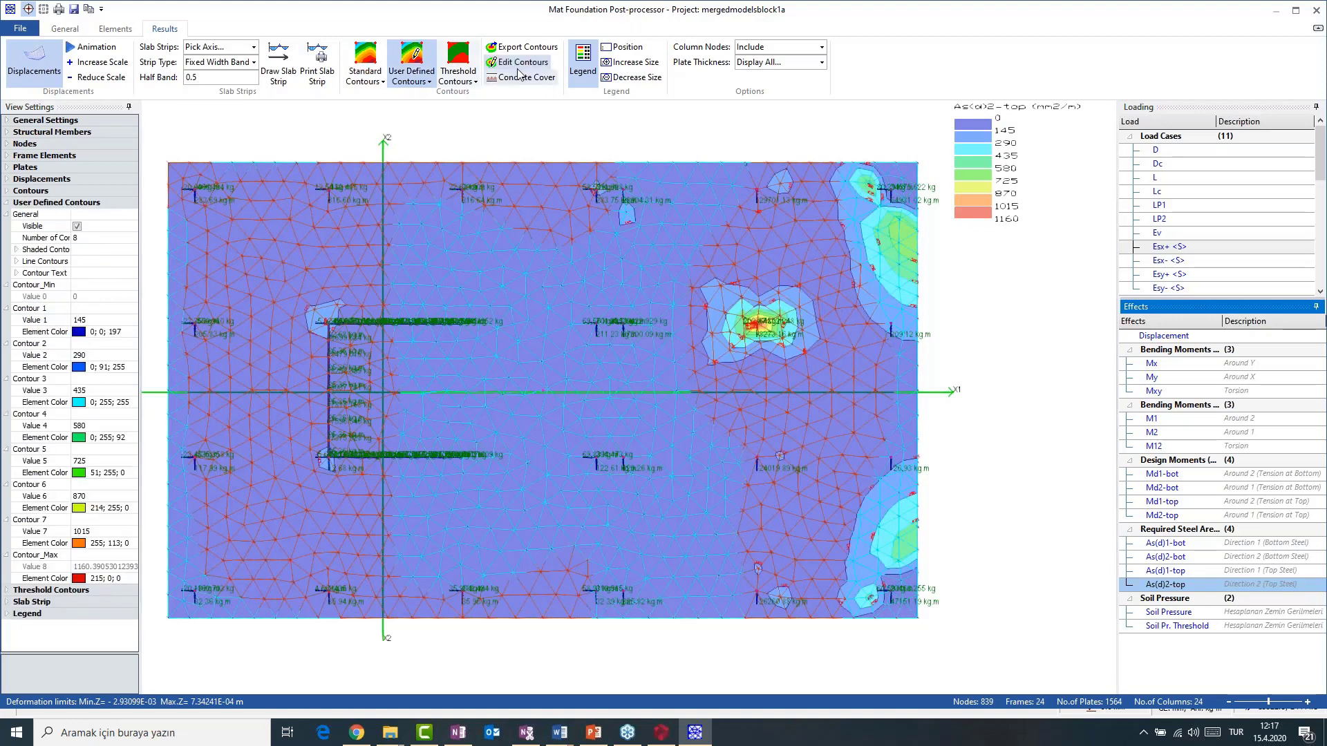
{"action": "left_click", "coordinate": [519, 64]}
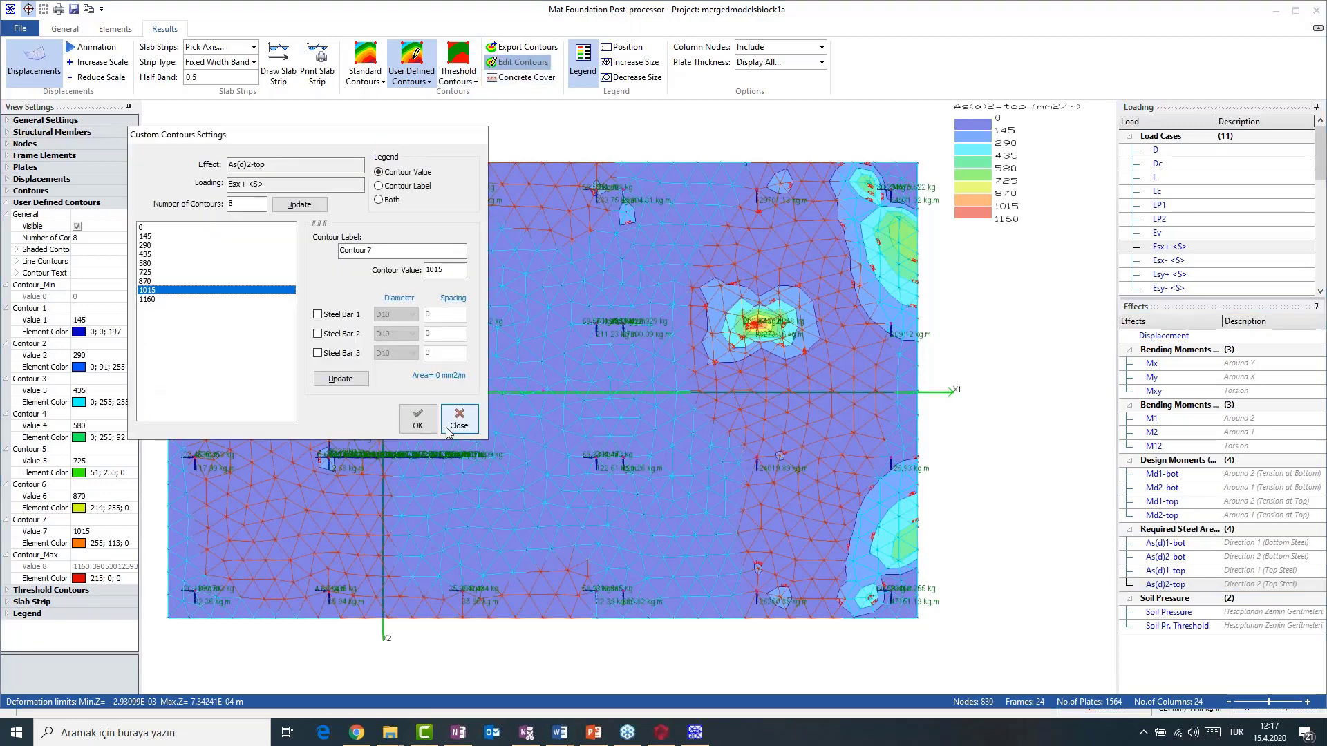
{"action": "left_click", "coordinate": [458, 419]}
{"action": "left_click", "coordinate": [253, 47]}
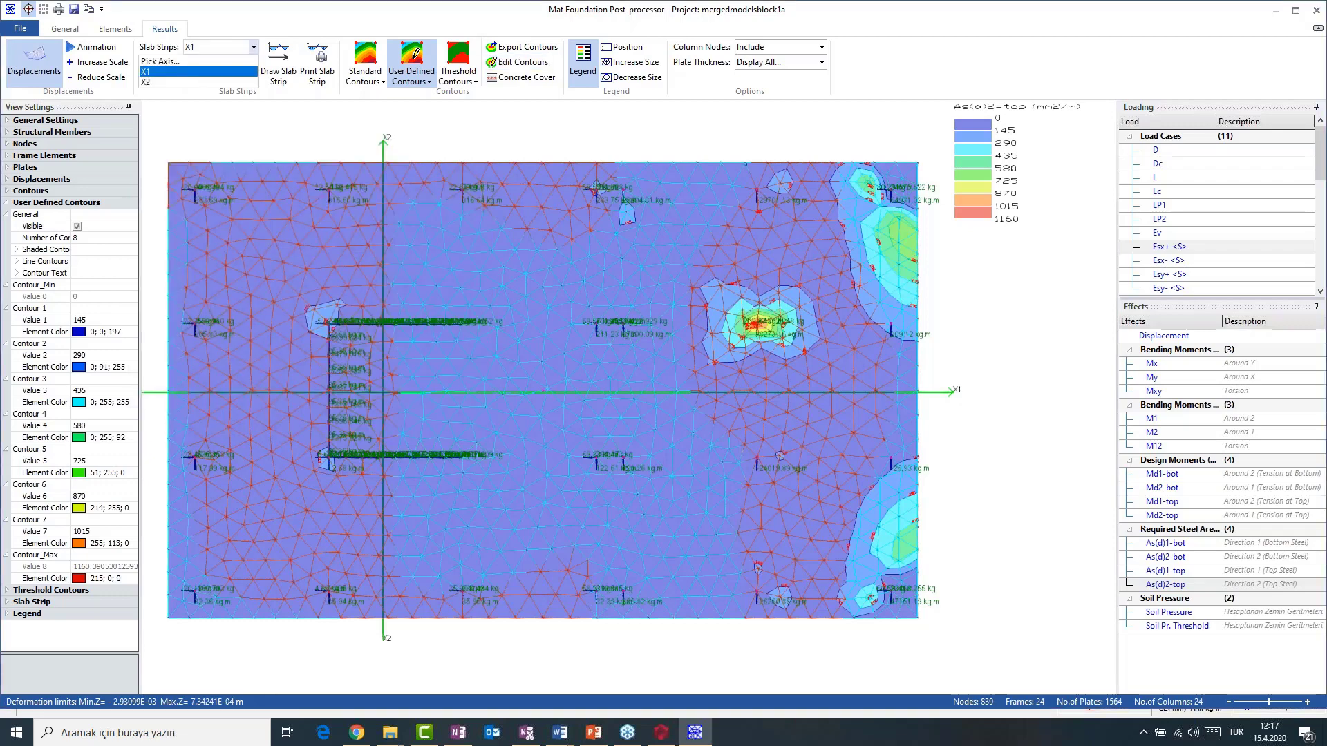
- Plot strip X1's design moment with required steel area for Esx+, then close the diagram
{"action": "left_click", "coordinate": [198, 71]}
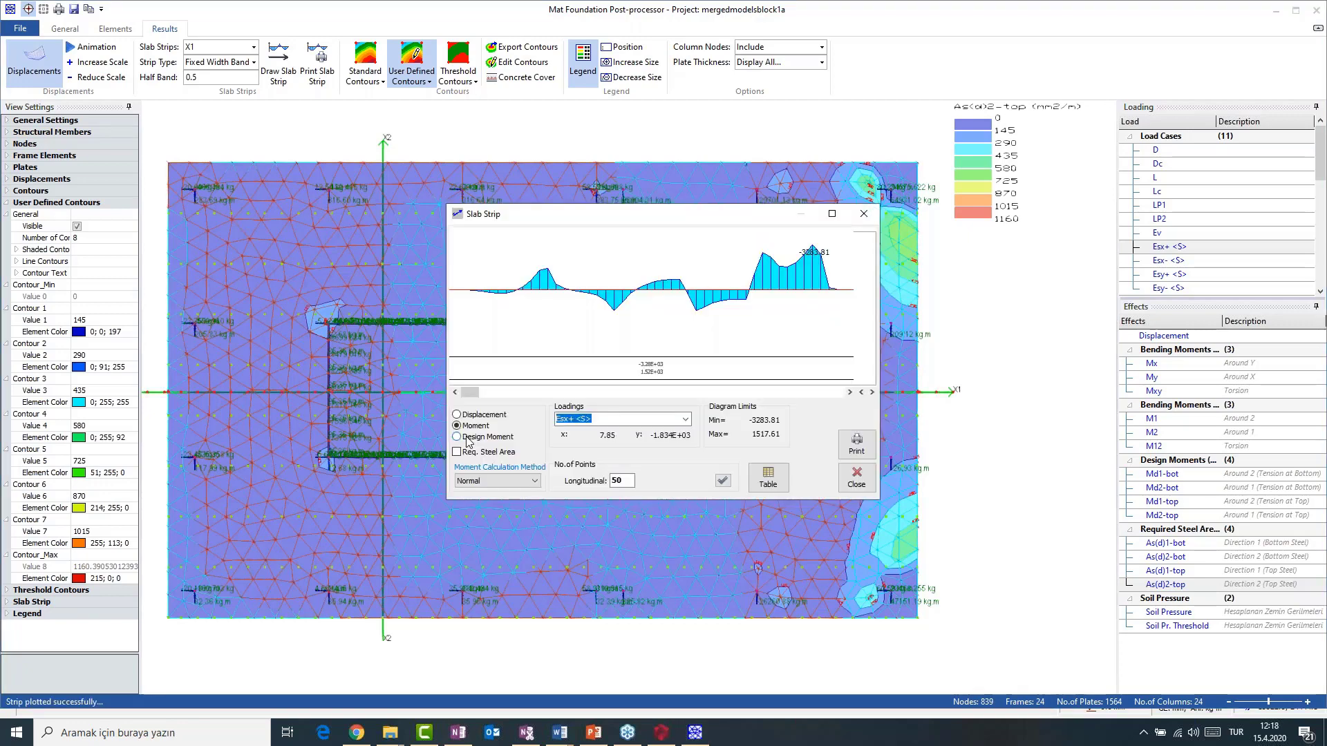
{"action": "left_click", "coordinate": [467, 438]}
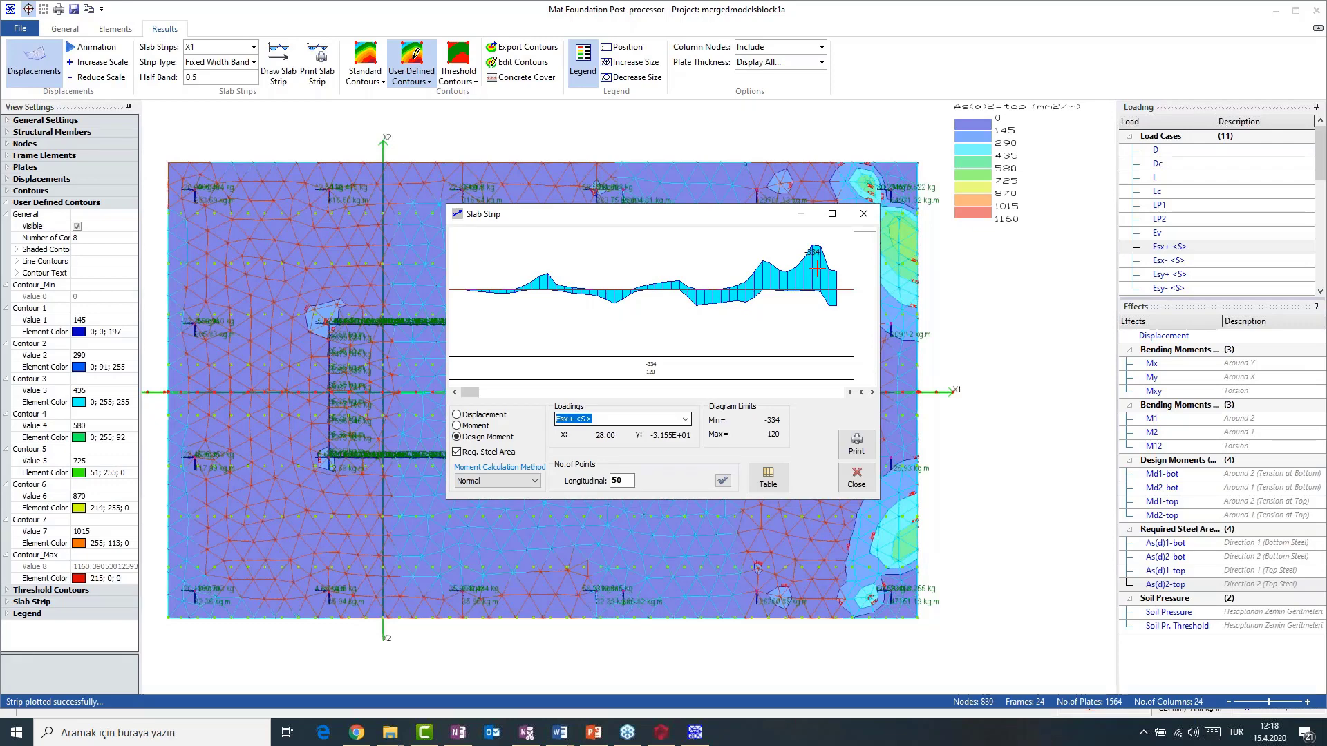
{"action": "key", "text": "Escape"}
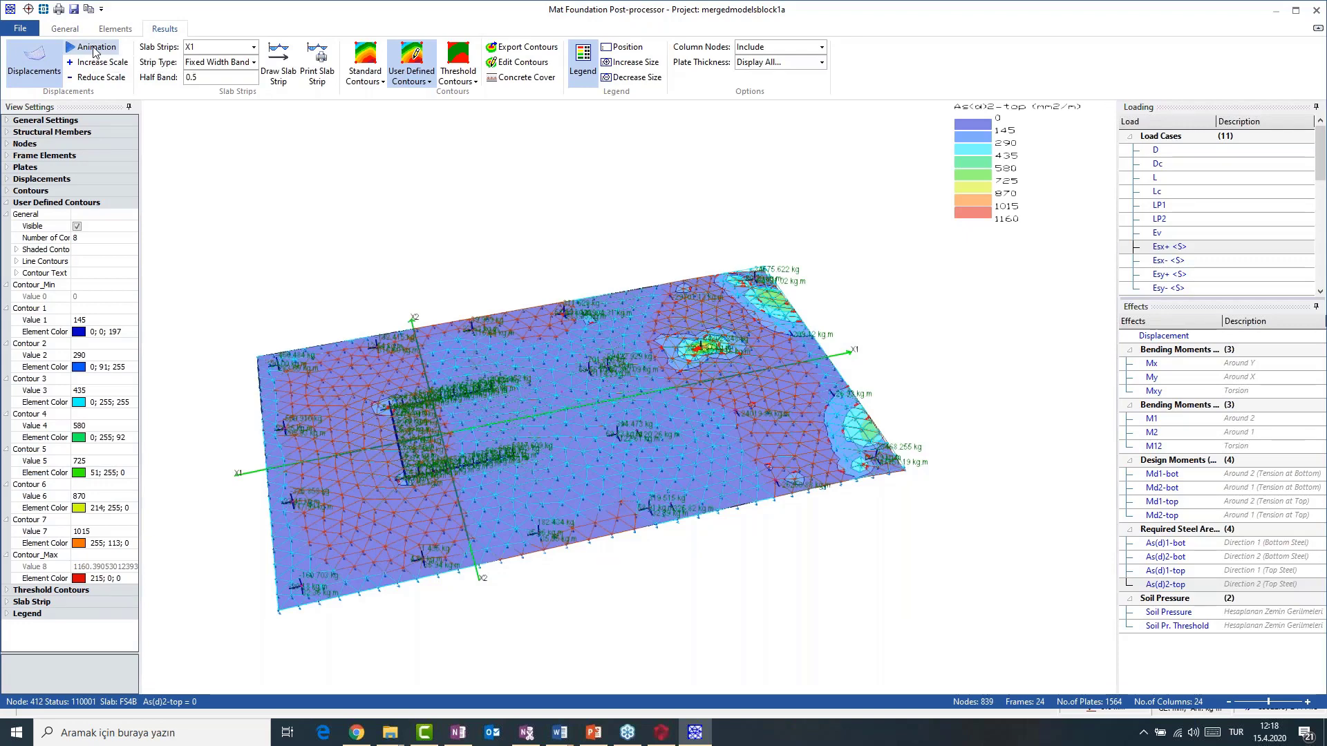
- Animate the mat's displaced shape, then show Esx- soil pressure contours in plan
{"action": "left_click", "coordinate": [95, 47]}
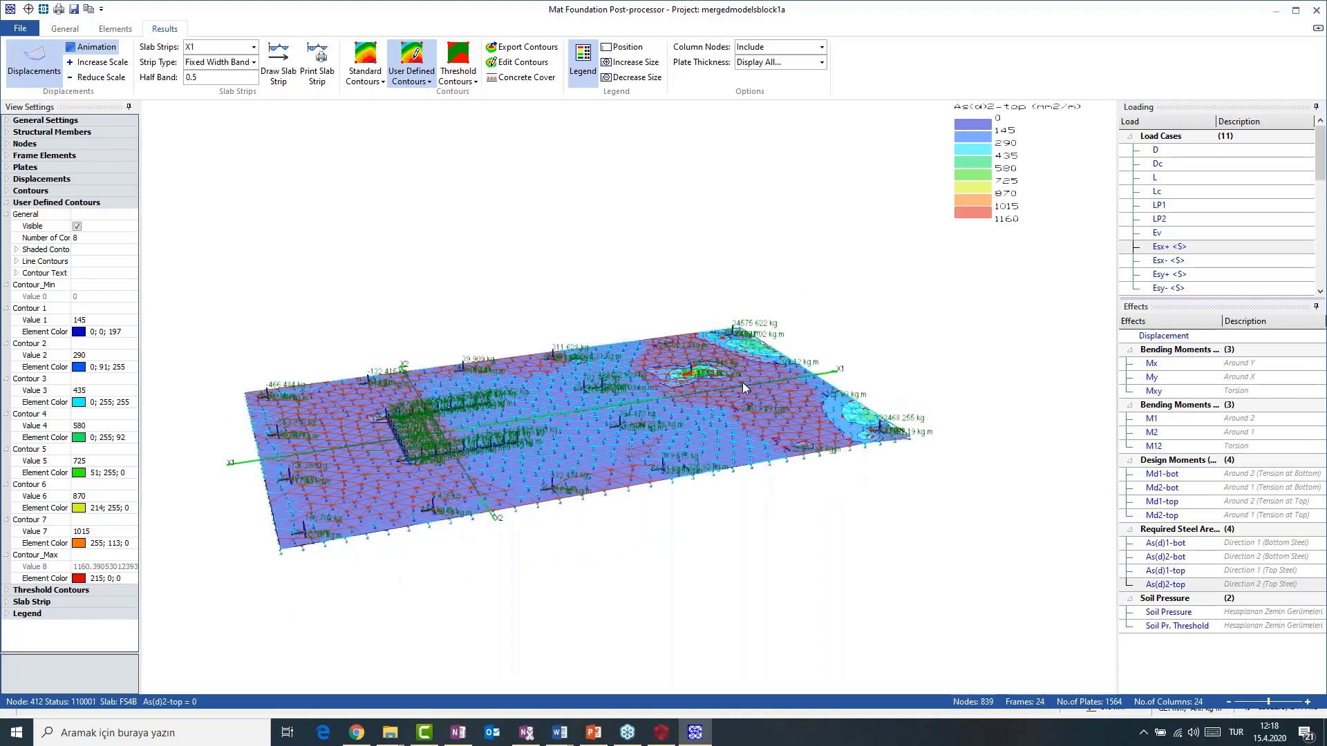
{"action": "scroll", "coordinate": [742, 383], "scroll_direction": "up", "scroll_amount": 3}
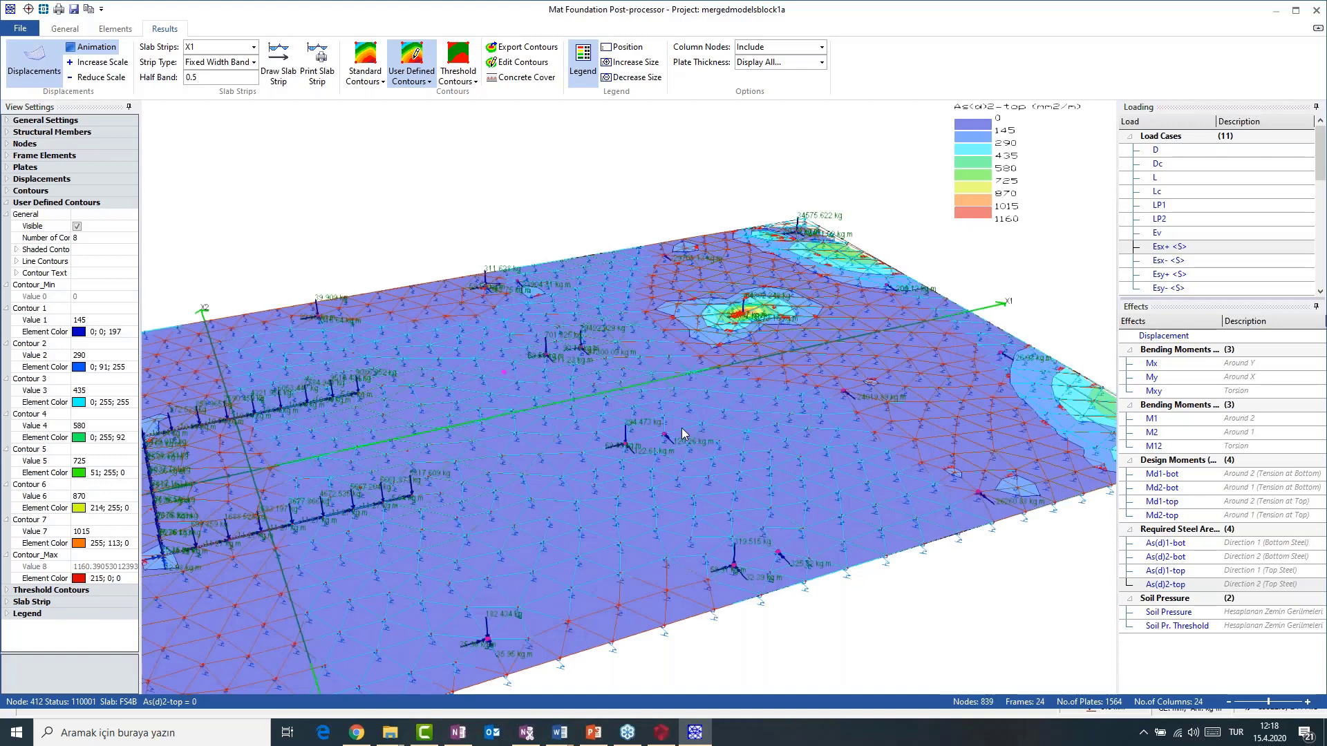
{"action": "middle_click_drag", "start_coordinate": [682, 433], "coordinate": [1164, 263]}
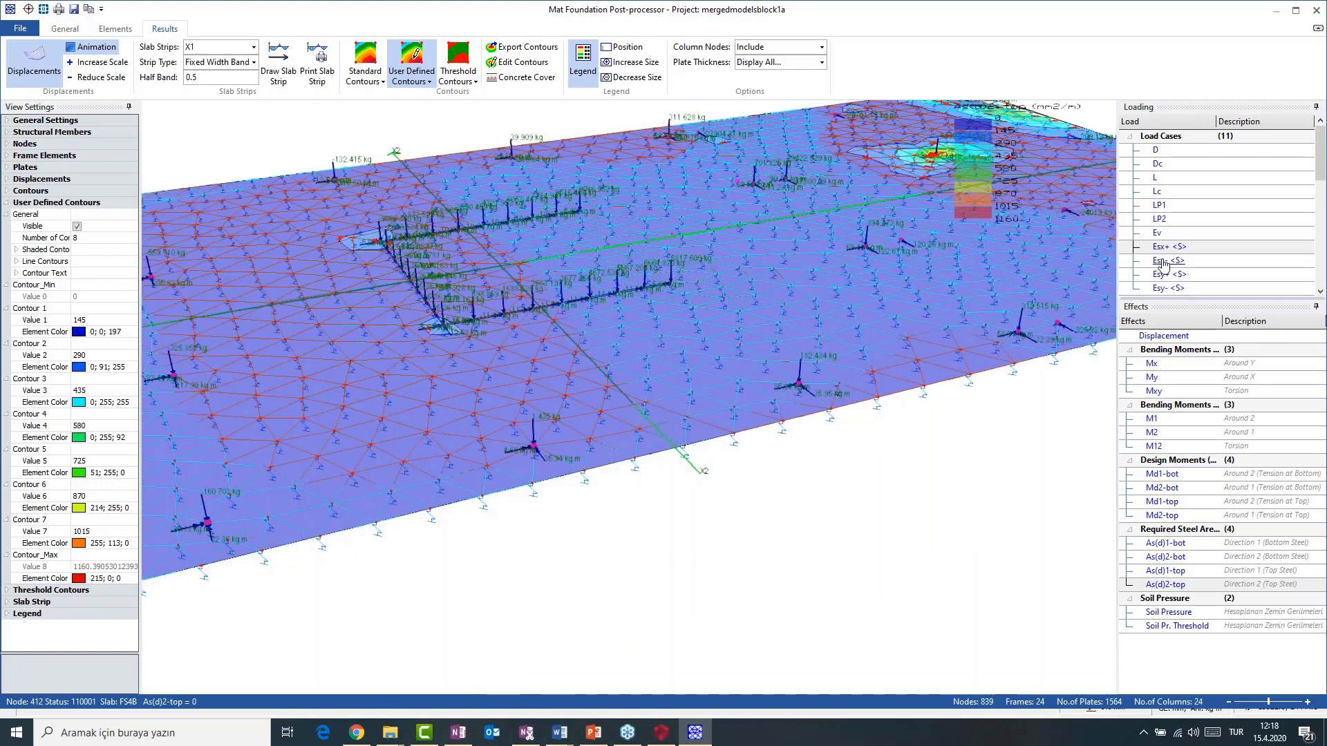
{"action": "left_click", "coordinate": [1164, 263]}
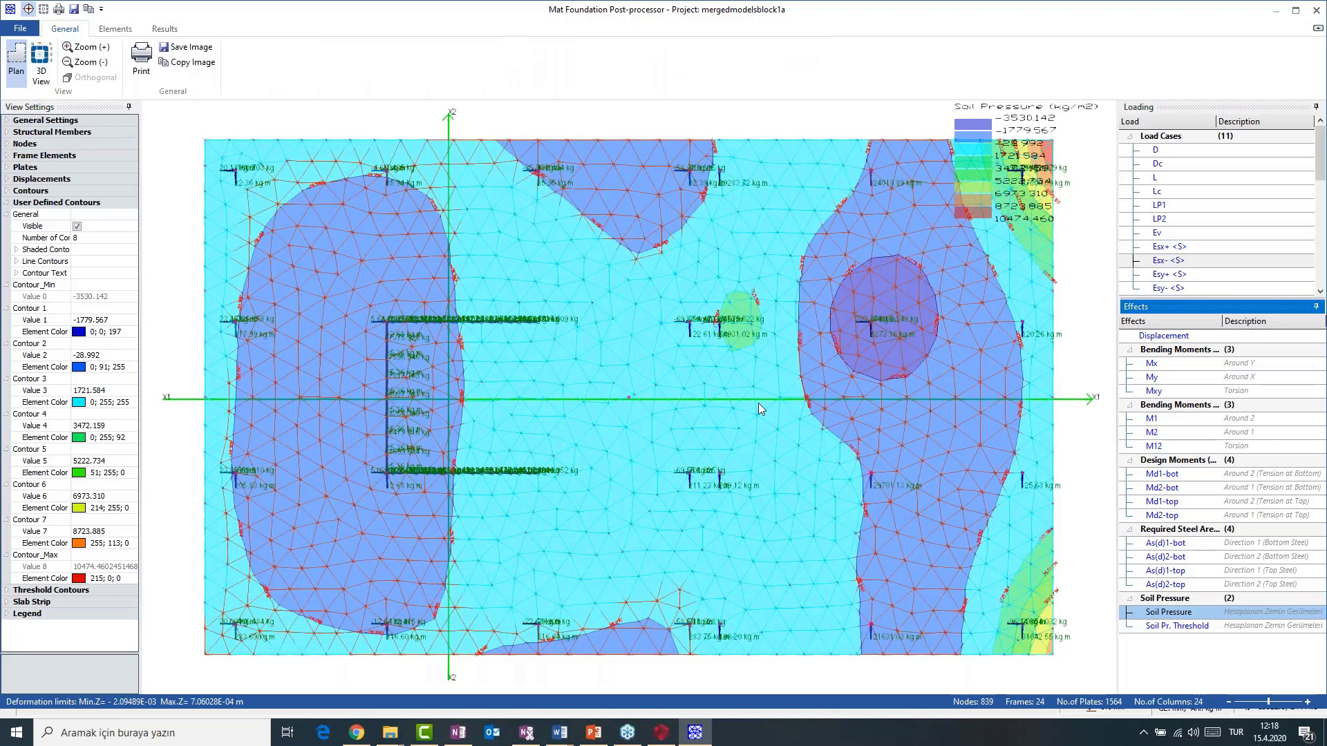
- Switch to the Results tools and close the Mat Foundation Post-processor
{"action": "left_click", "coordinate": [758, 407]}
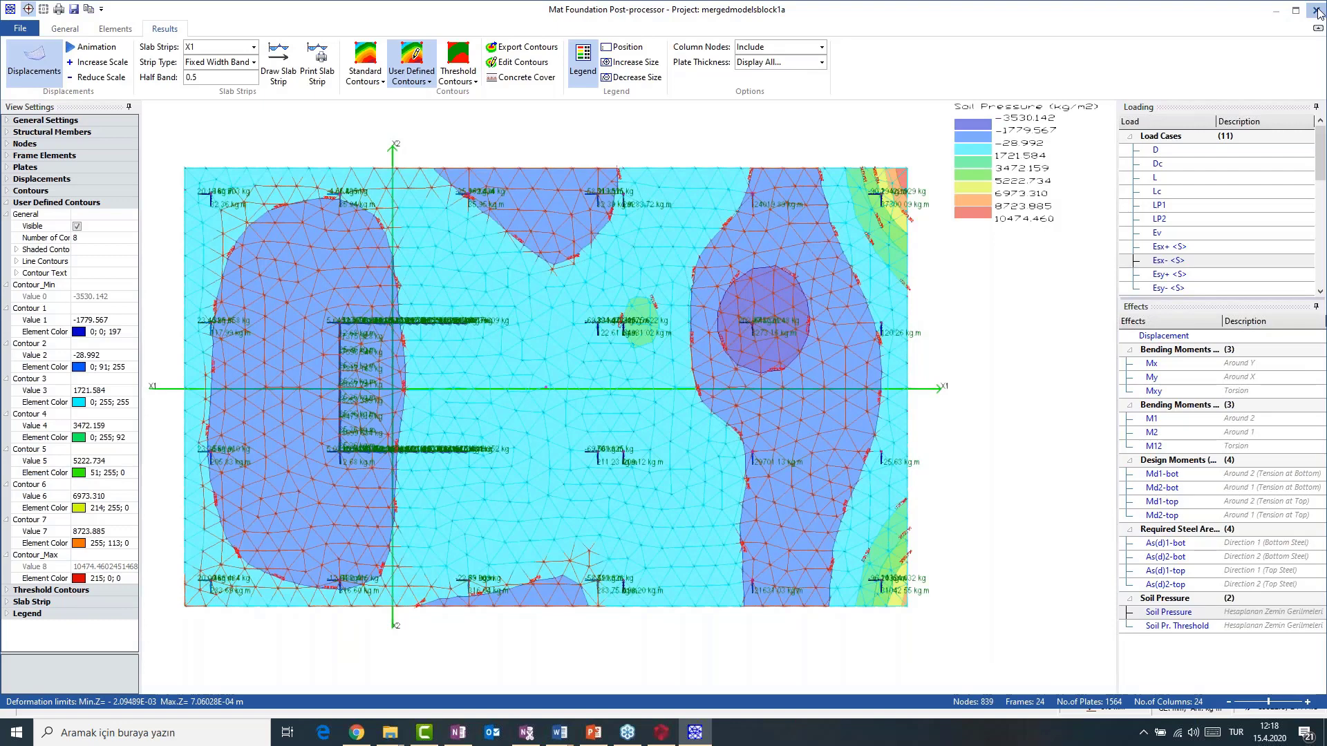
{"action": "left_click", "coordinate": [1316, 10]}
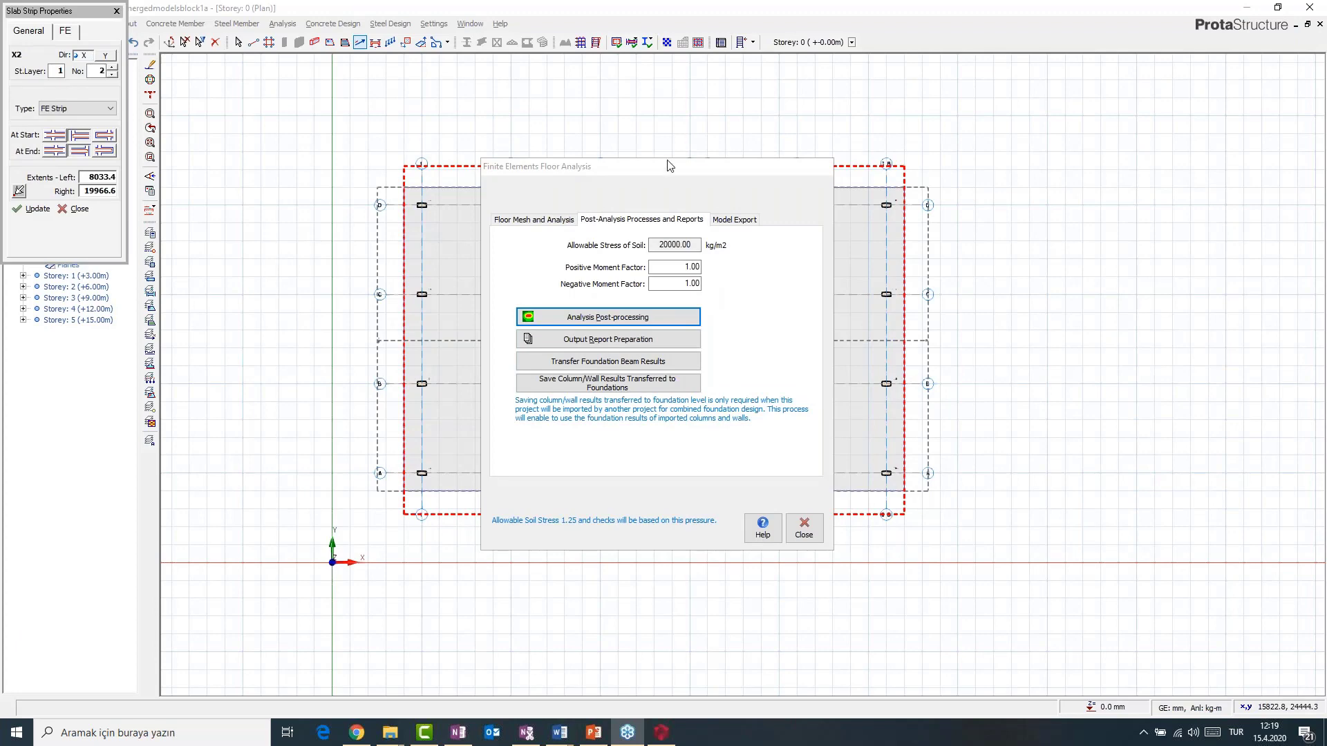
- Check the Model Export options and close the Finite Elements Floor Analysis window
{"action": "mouse_move", "coordinate": [669, 166]}
{"action": "left_mouse_down"}
{"action": "mouse_move", "coordinate": [678, 193]}
{"action": "mouse_move", "coordinate": [687, 166]}
{"action": "left_mouse_up"}
{"action": "left_click", "coordinate": [758, 224]}
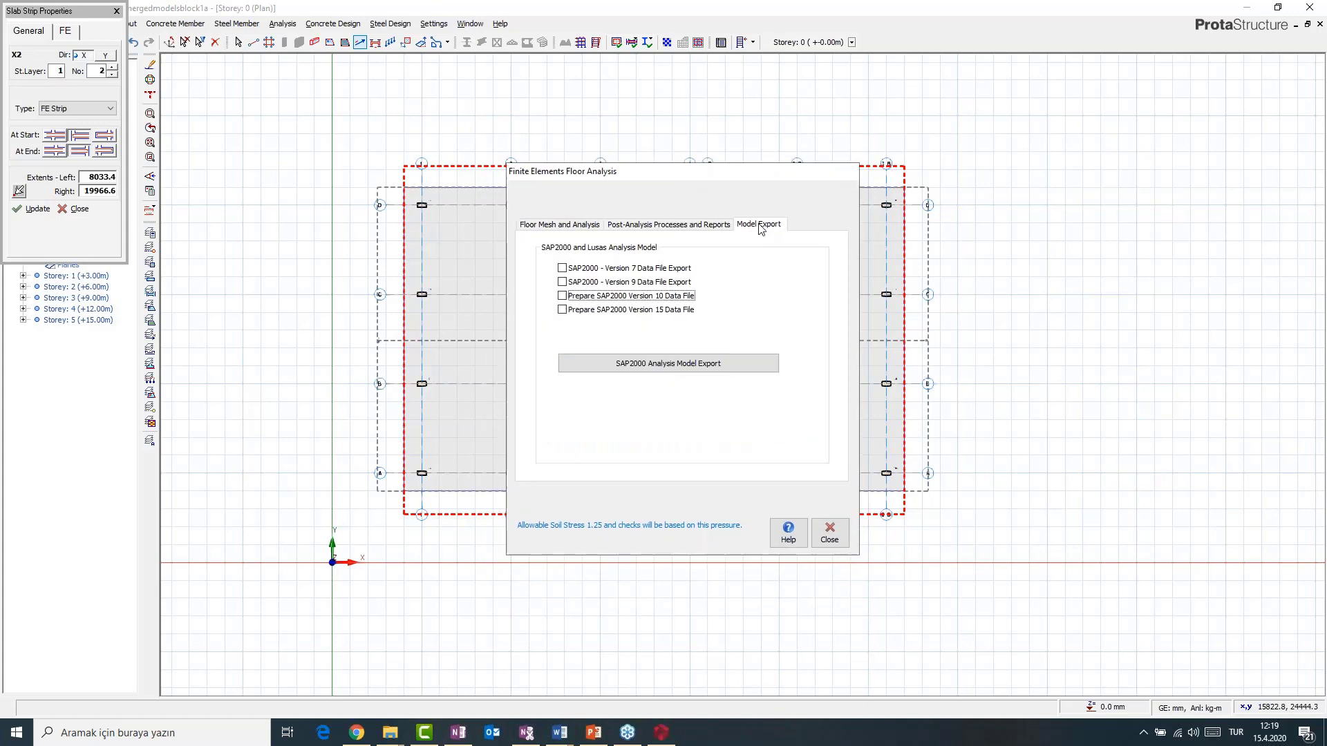
{"action": "left_click", "coordinate": [830, 543]}
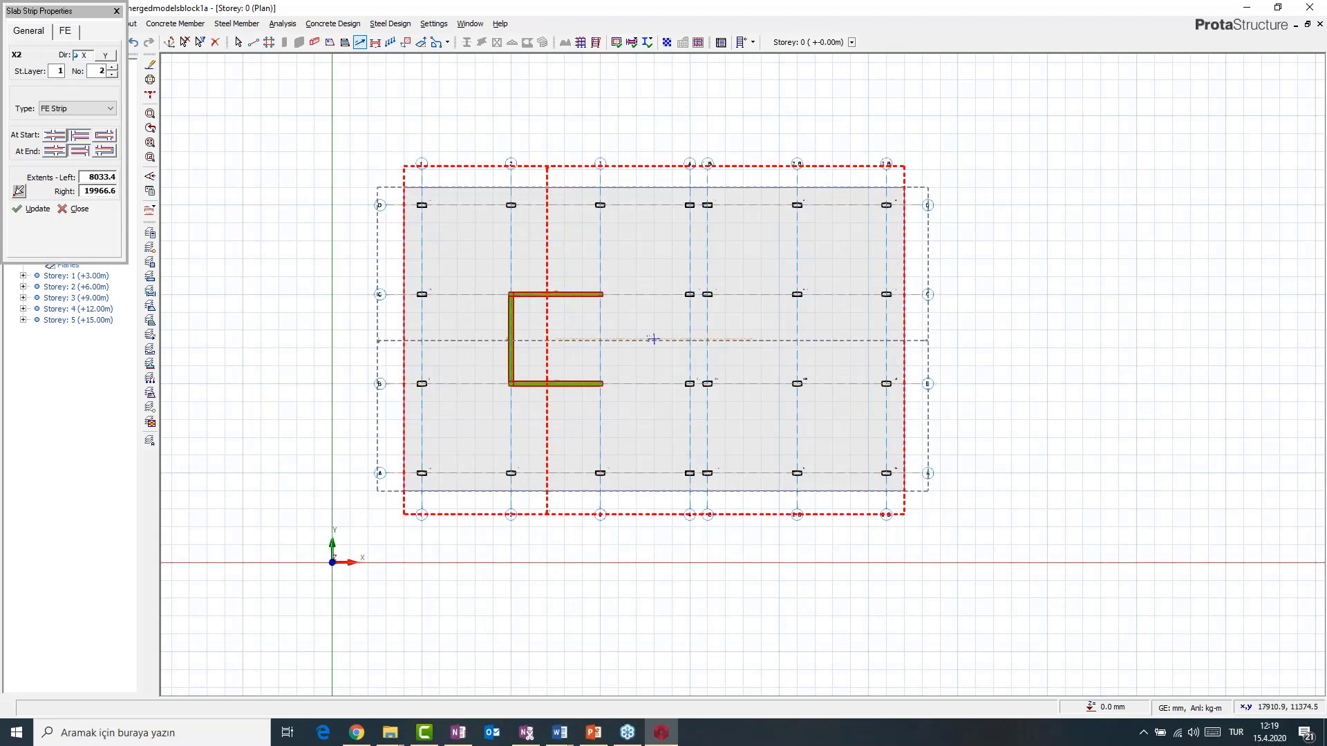
- Close the Slab Strip Properties panel and show the slab strip lines on the plan
{"action": "scroll", "coordinate": [691, 331], "scroll_direction": "up", "scroll_amount": 1}
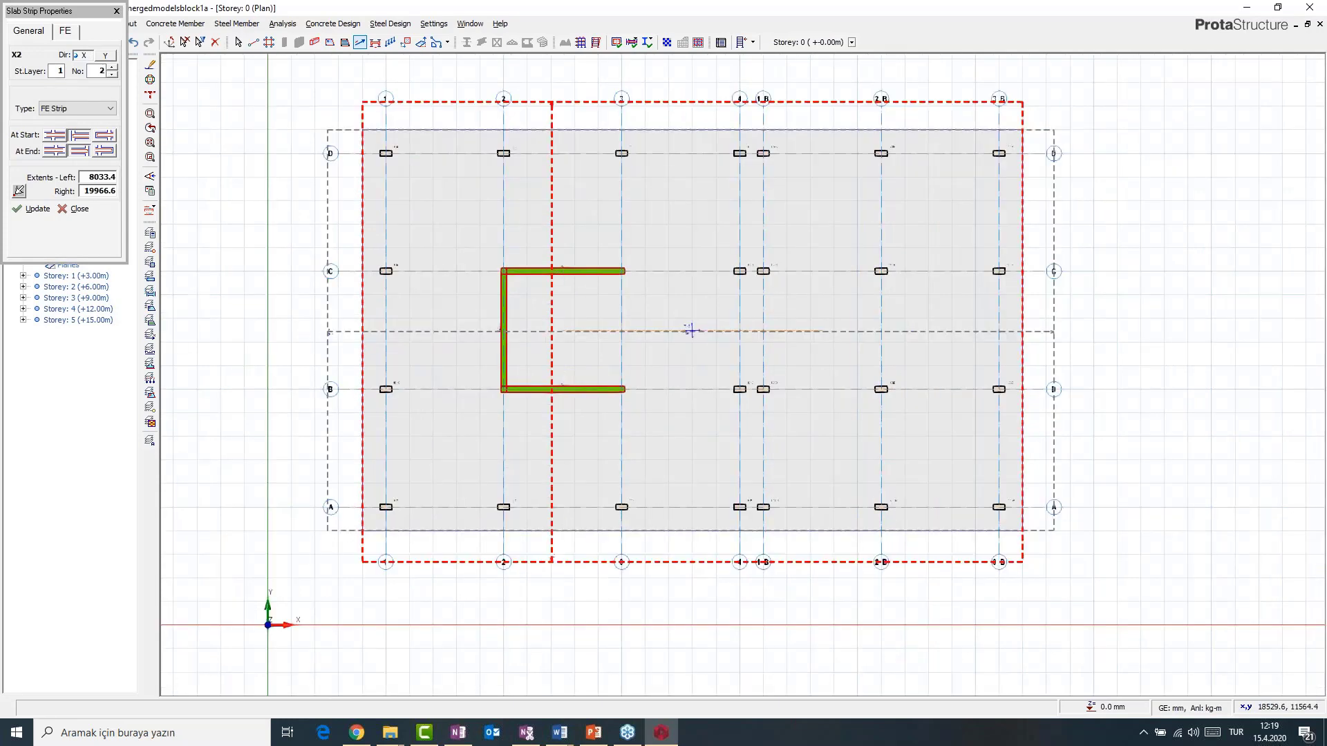
{"action": "scroll", "coordinate": [691, 331], "scroll_direction": "down", "scroll_amount": 1}
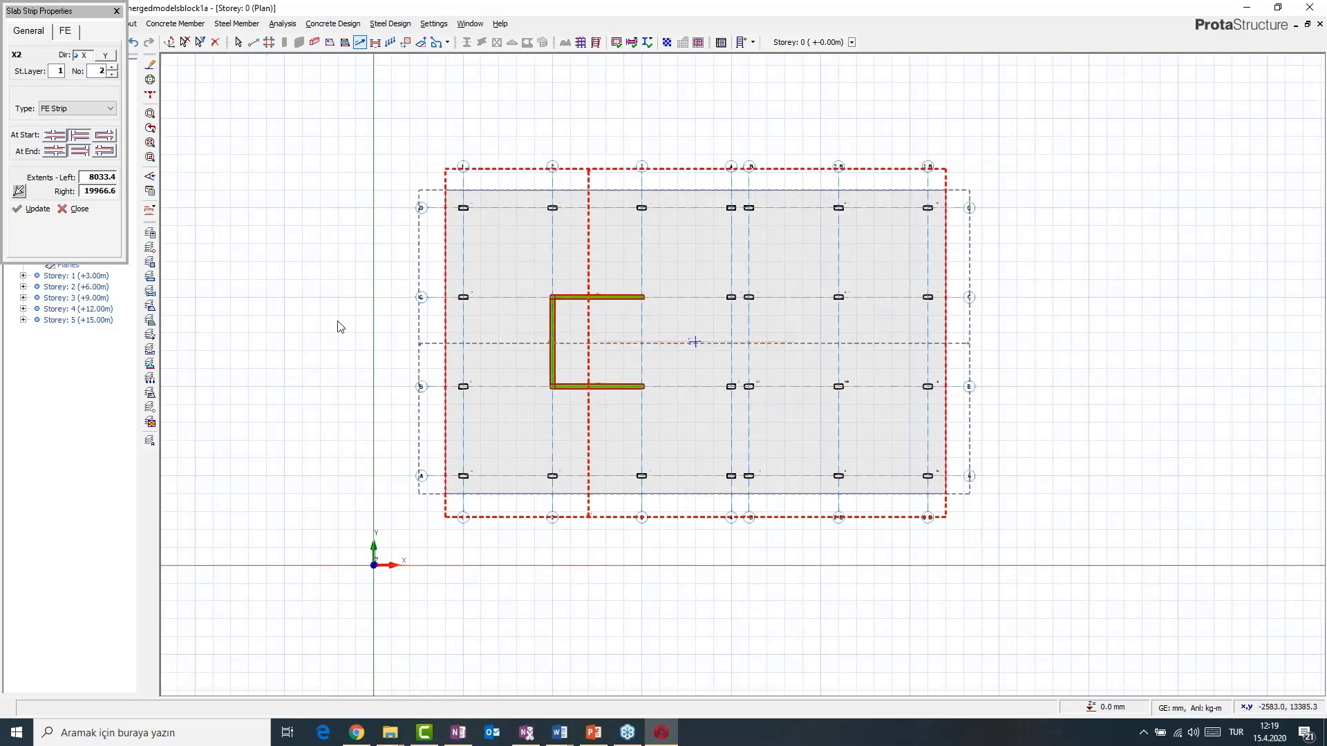
{"action": "right_click", "coordinate": [339, 324]}
{"action": "left_click", "coordinate": [551, 413]}
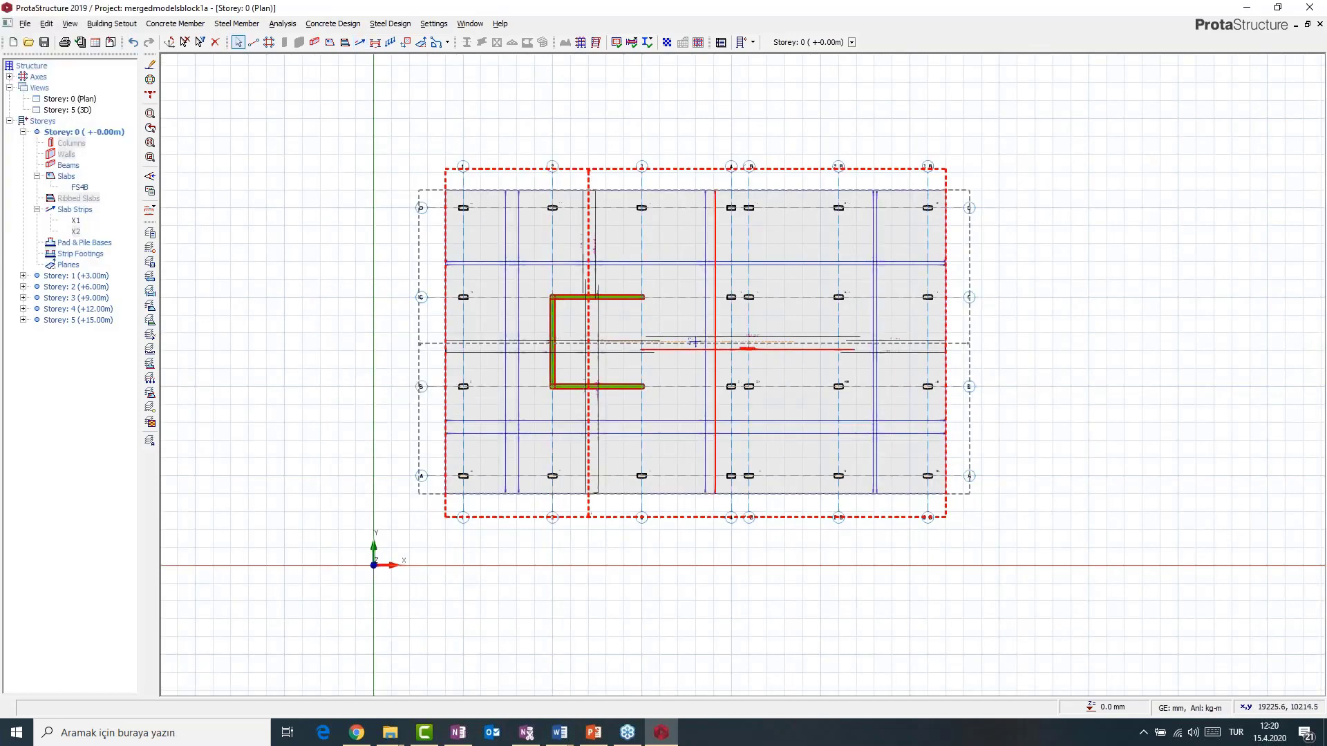
- Zoom and pan the Storey 0 plan to review mat FS48 with strips X1 and X2
{"action": "scroll", "coordinate": [694, 342], "scroll_direction": "up", "scroll_amount": 2}
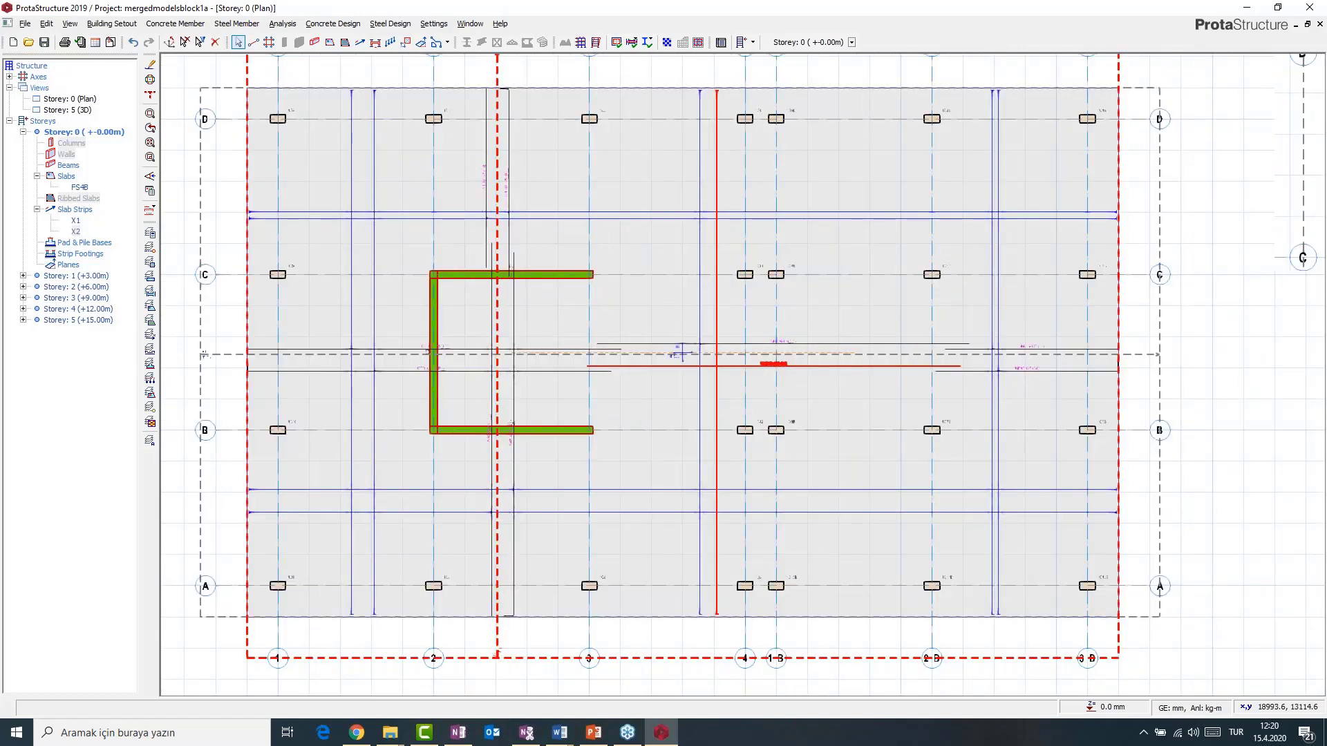
{"action": "scroll", "coordinate": [749, 326], "scroll_direction": "up", "scroll_amount": 1}
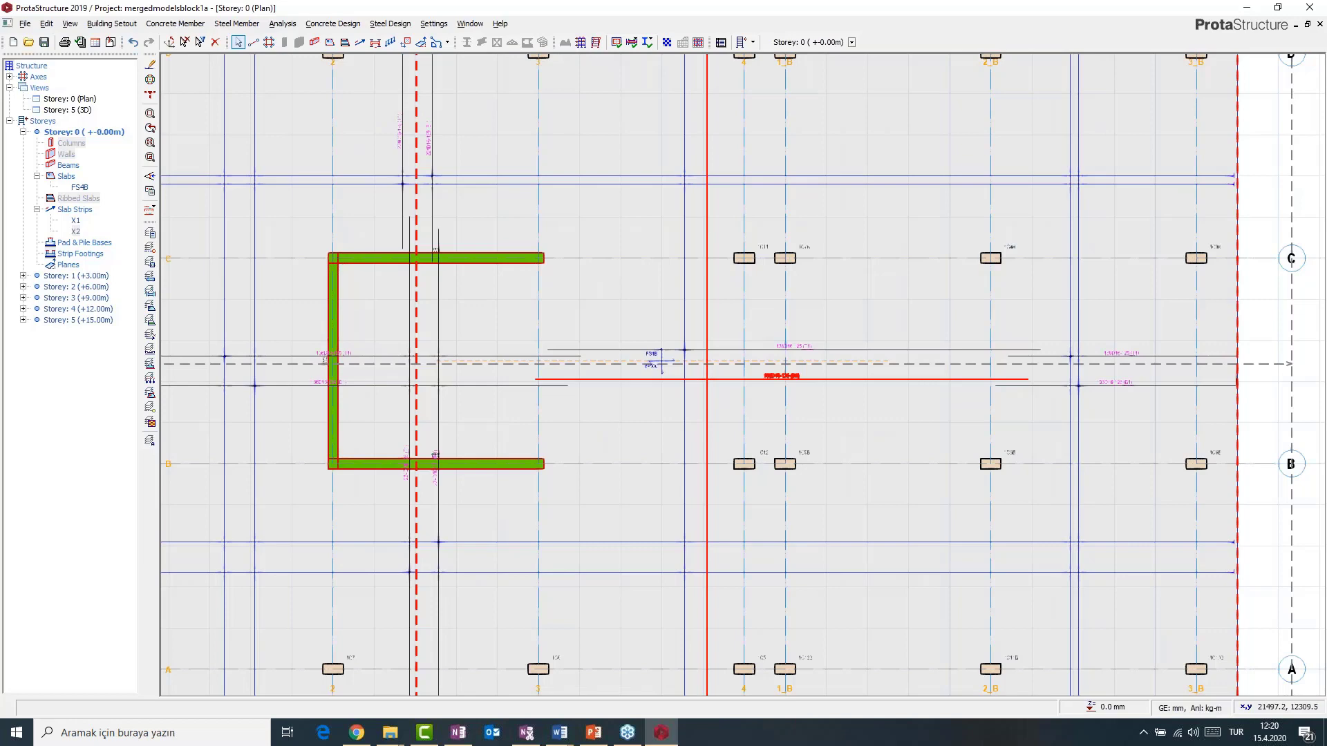
{"action": "scroll", "coordinate": [801, 372], "scroll_direction": "down", "scroll_amount": 2}
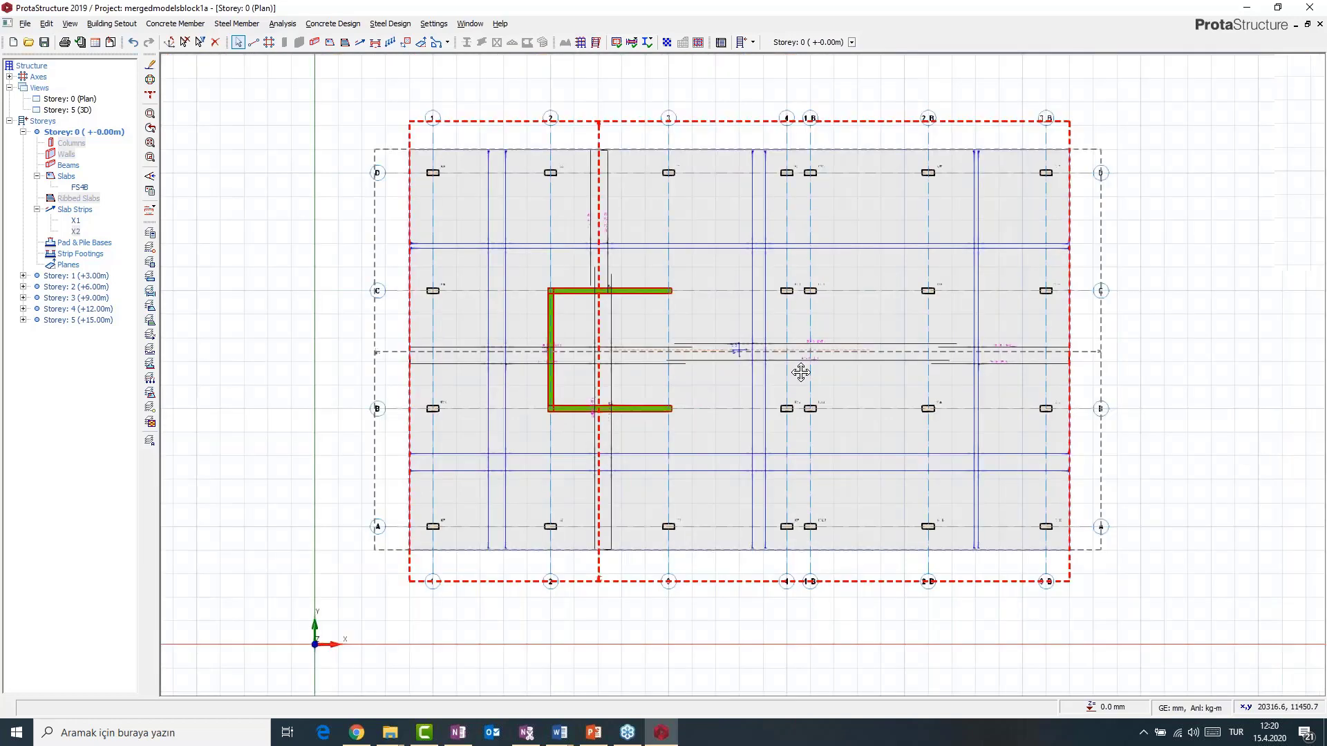
{"action": "scroll", "coordinate": [801, 373], "scroll_direction": "up", "scroll_amount": 2}
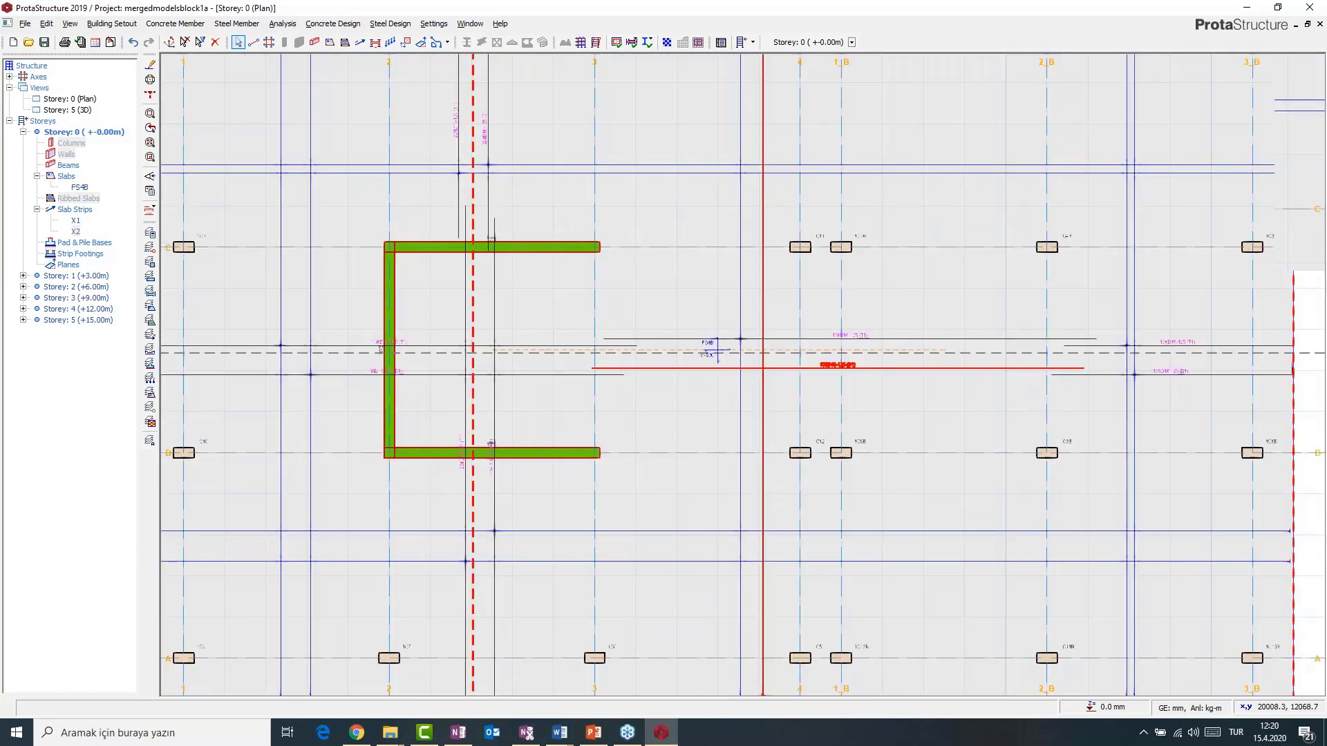
{"action": "scroll", "coordinate": [716, 352], "scroll_direction": "down", "scroll_amount": 2}
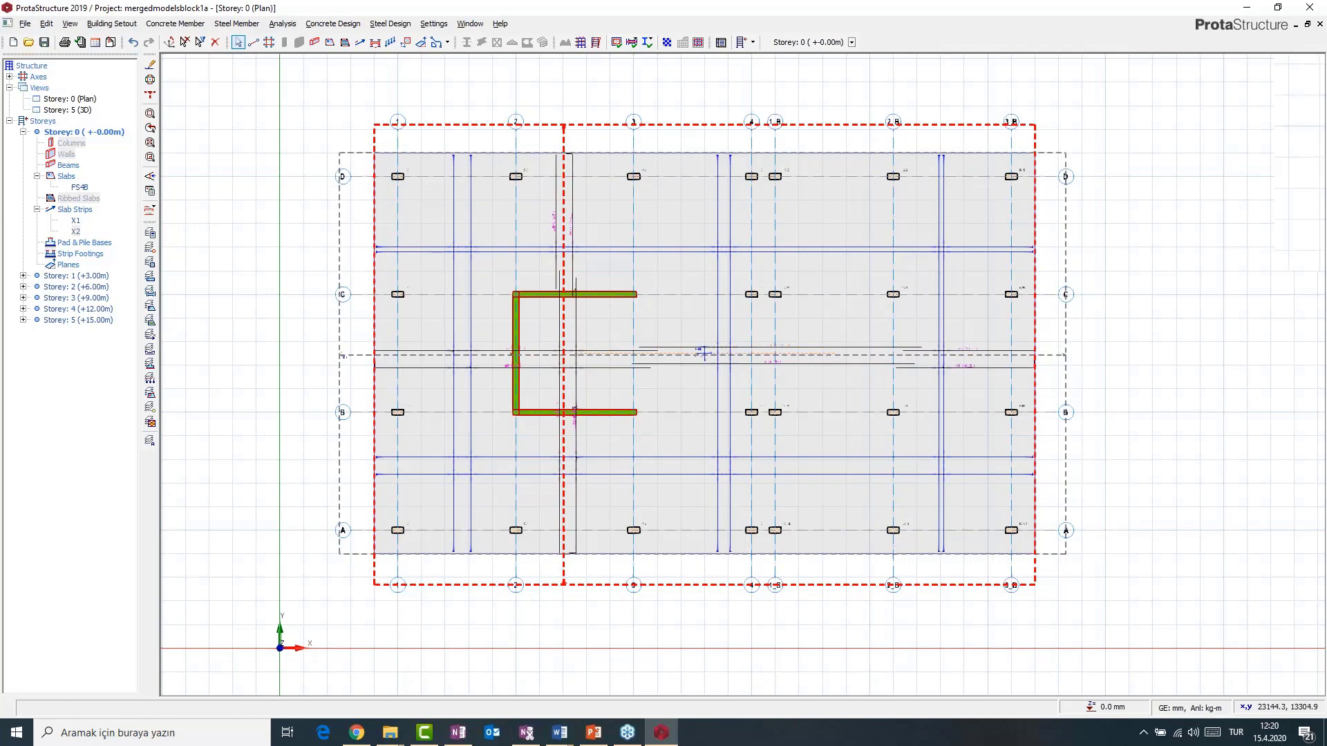
{"action": "scroll", "coordinate": [825, 333], "scroll_direction": "up", "scroll_amount": 1}
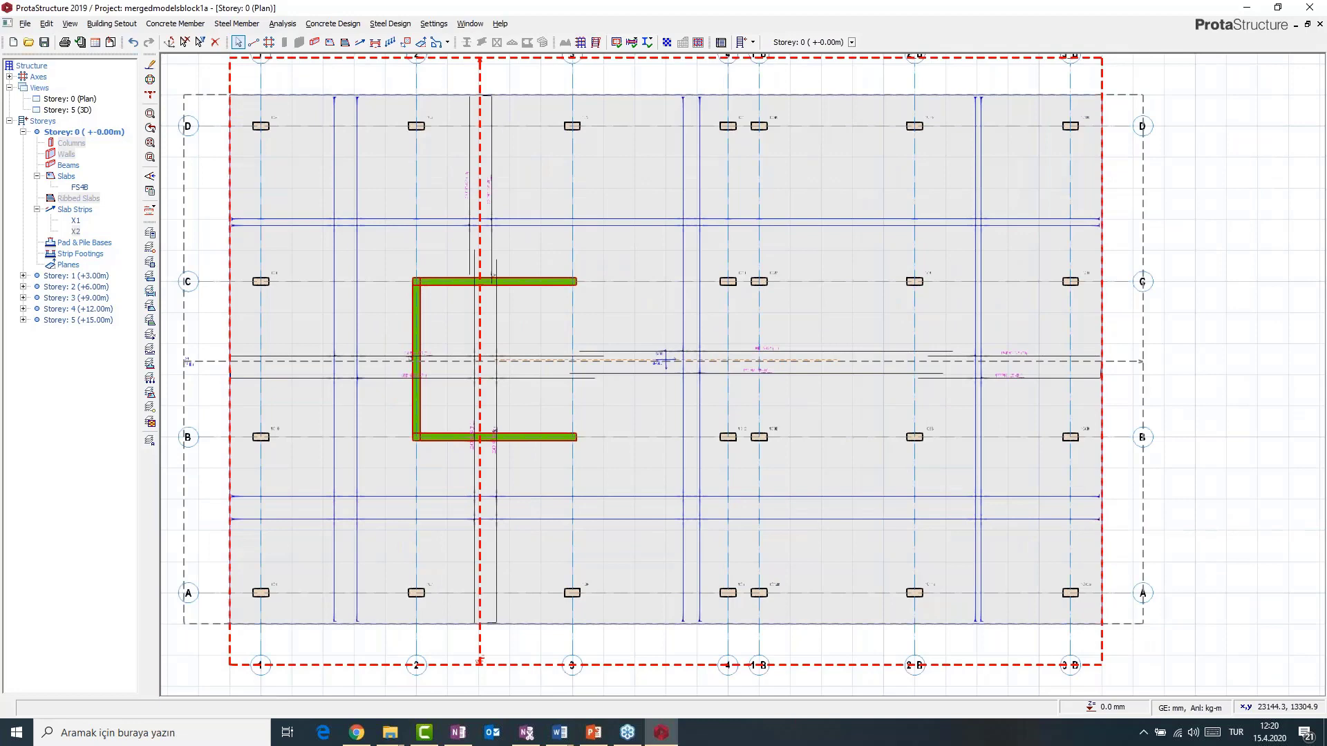
{"action": "scroll", "coordinate": [826, 338], "scroll_direction": "down", "scroll_amount": 1}
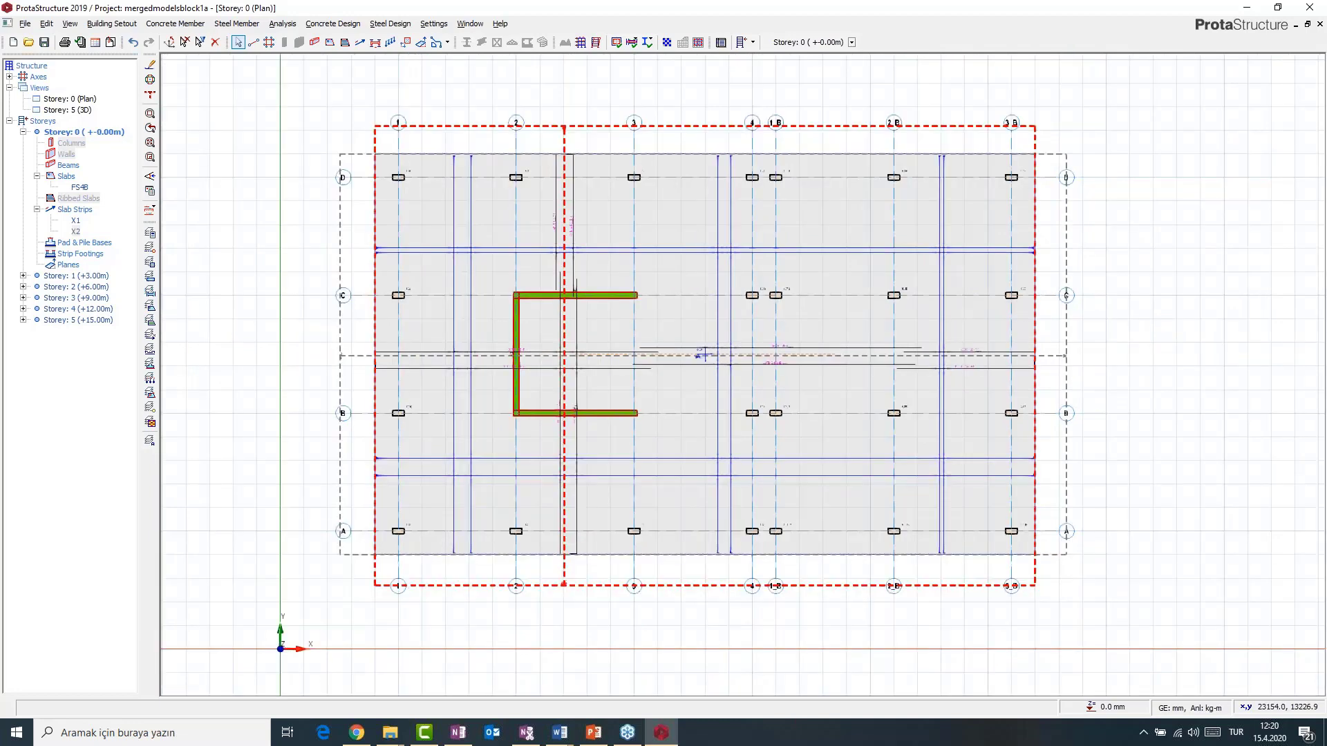
{"action": "middle_click_drag", "start_coordinate": [718, 338], "coordinate": [670, 365]}
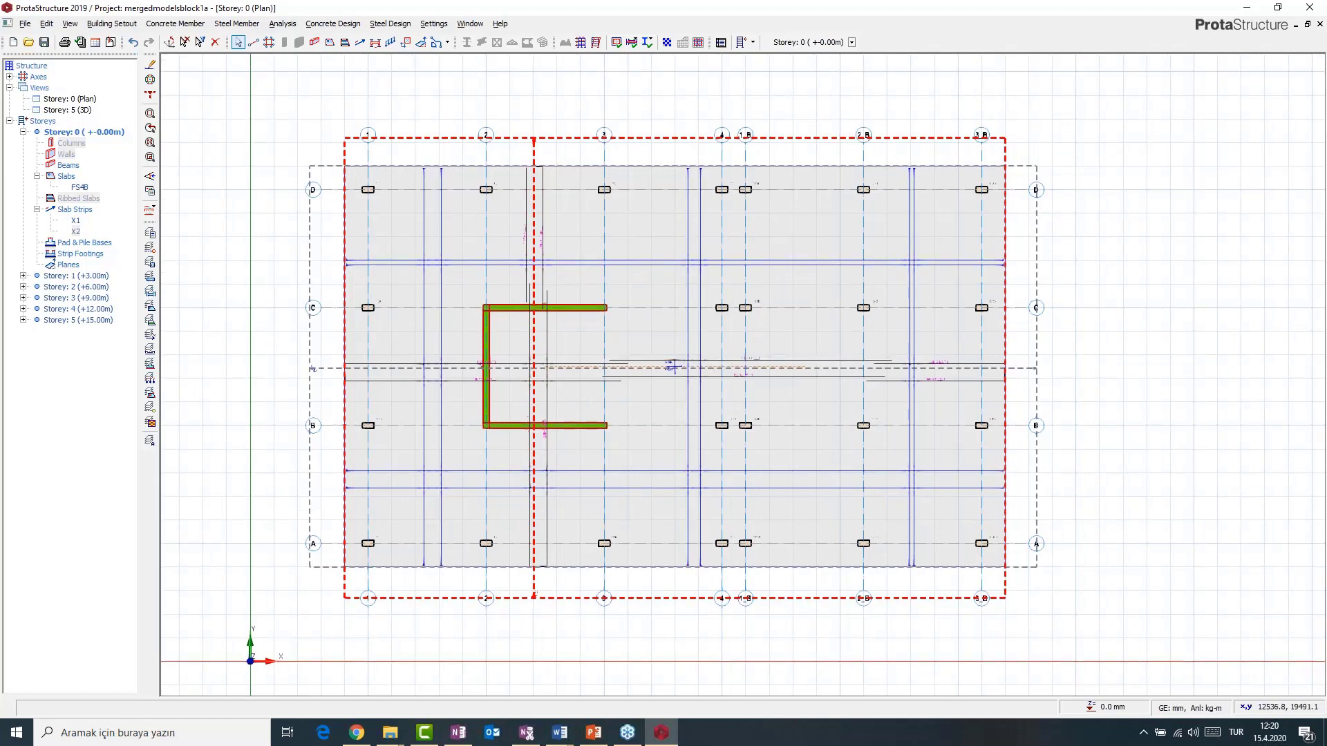
{"action": "left_click", "coordinate": [348, 24]}
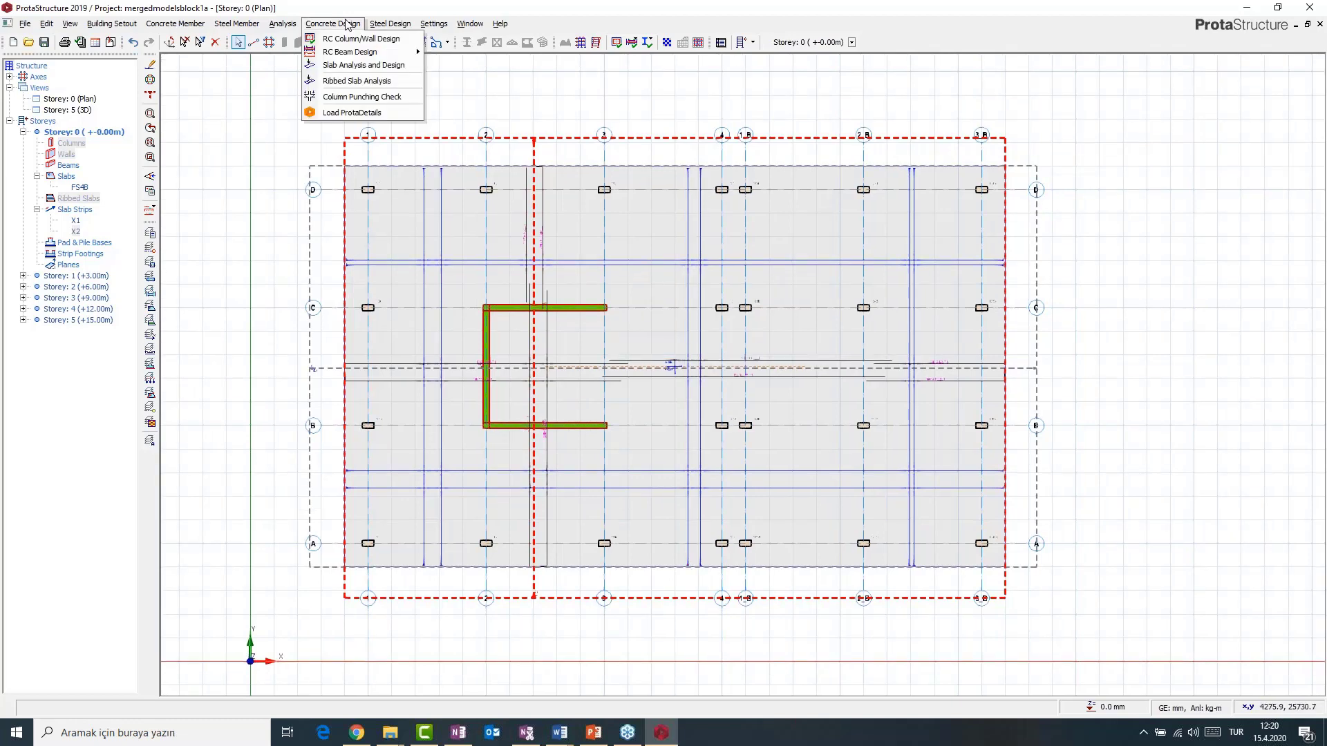
- Set every Diam-1 bar size in the Column and Wall Punching Check to 16
{"action": "left_click", "coordinate": [362, 96]}
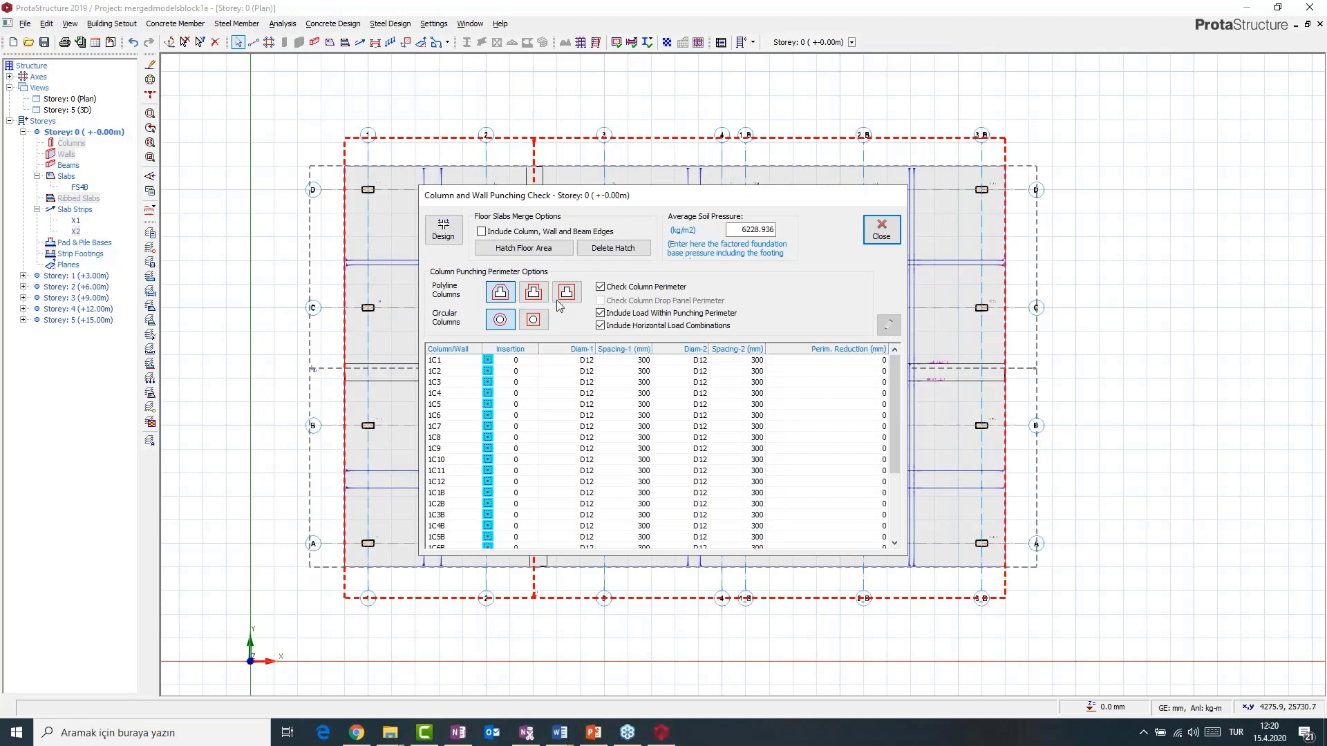
{"action": "left_click", "coordinate": [584, 349]}
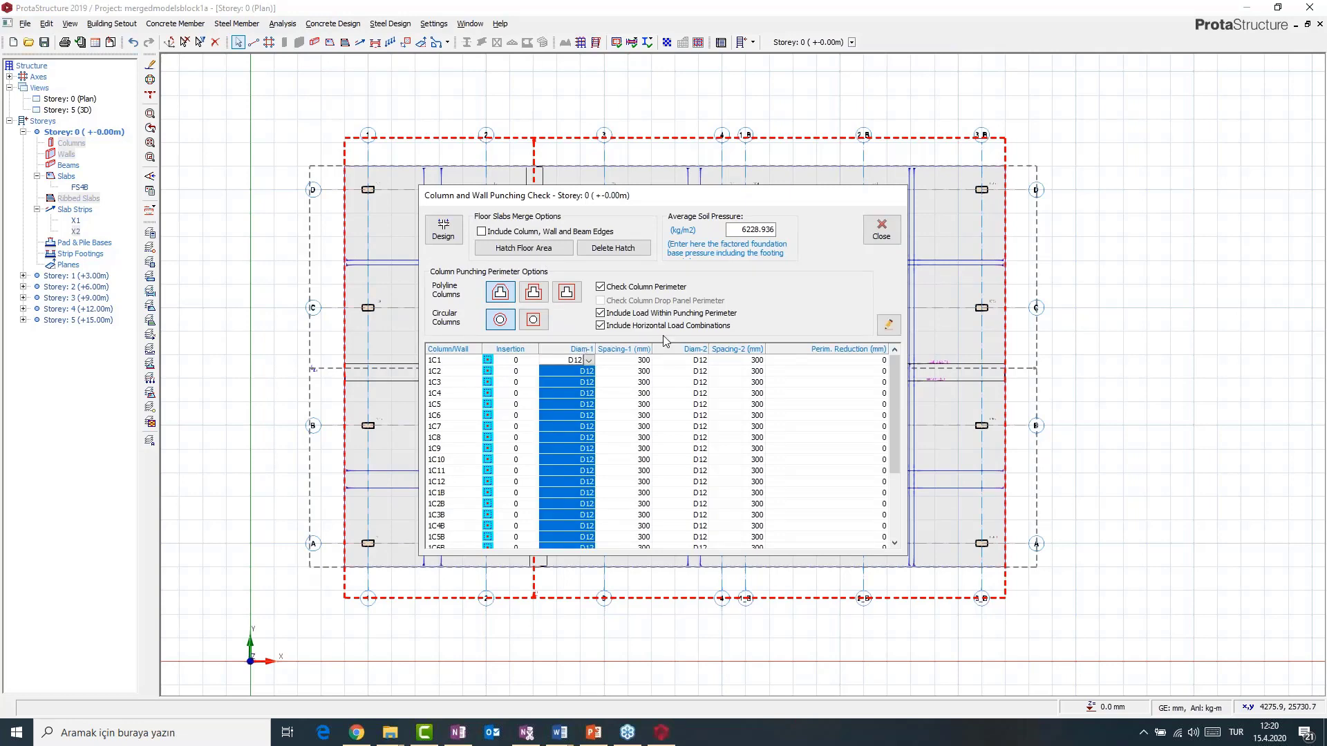
{"action": "left_click", "coordinate": [890, 329]}
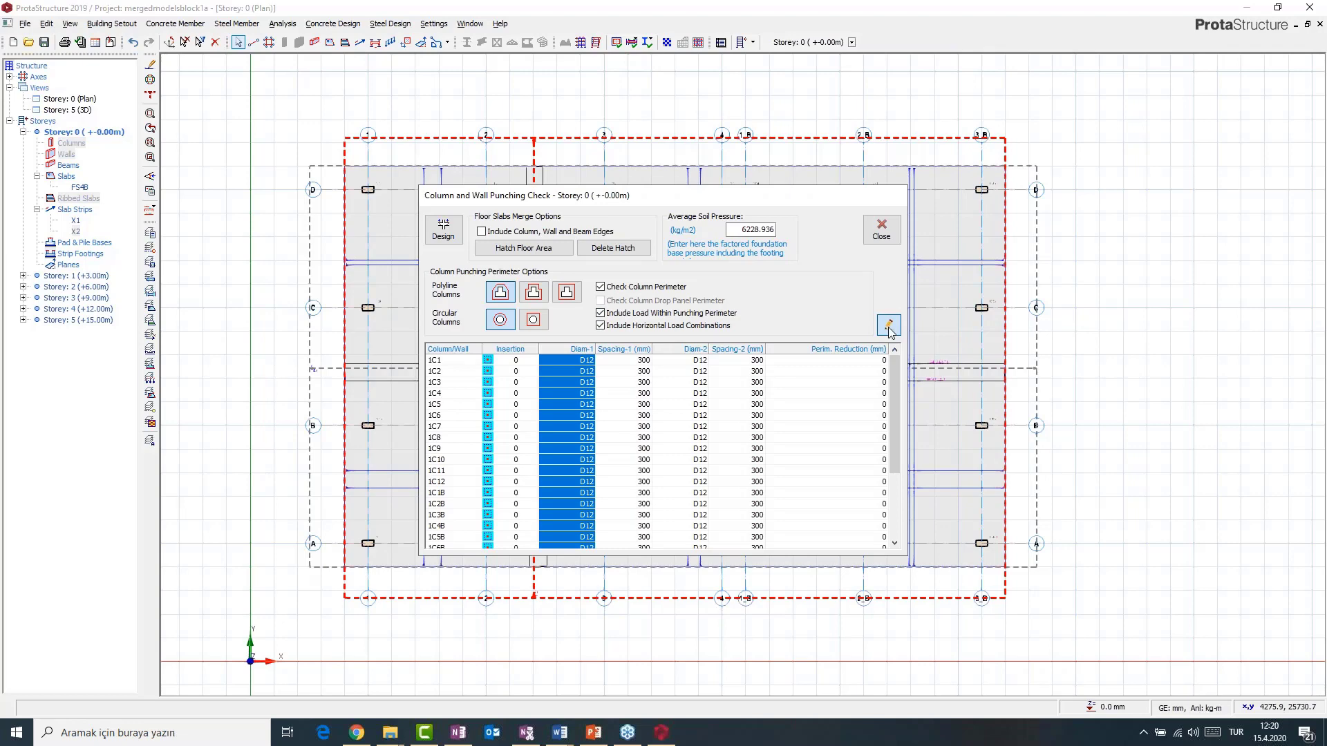
{"action": "type", "text": "16"}
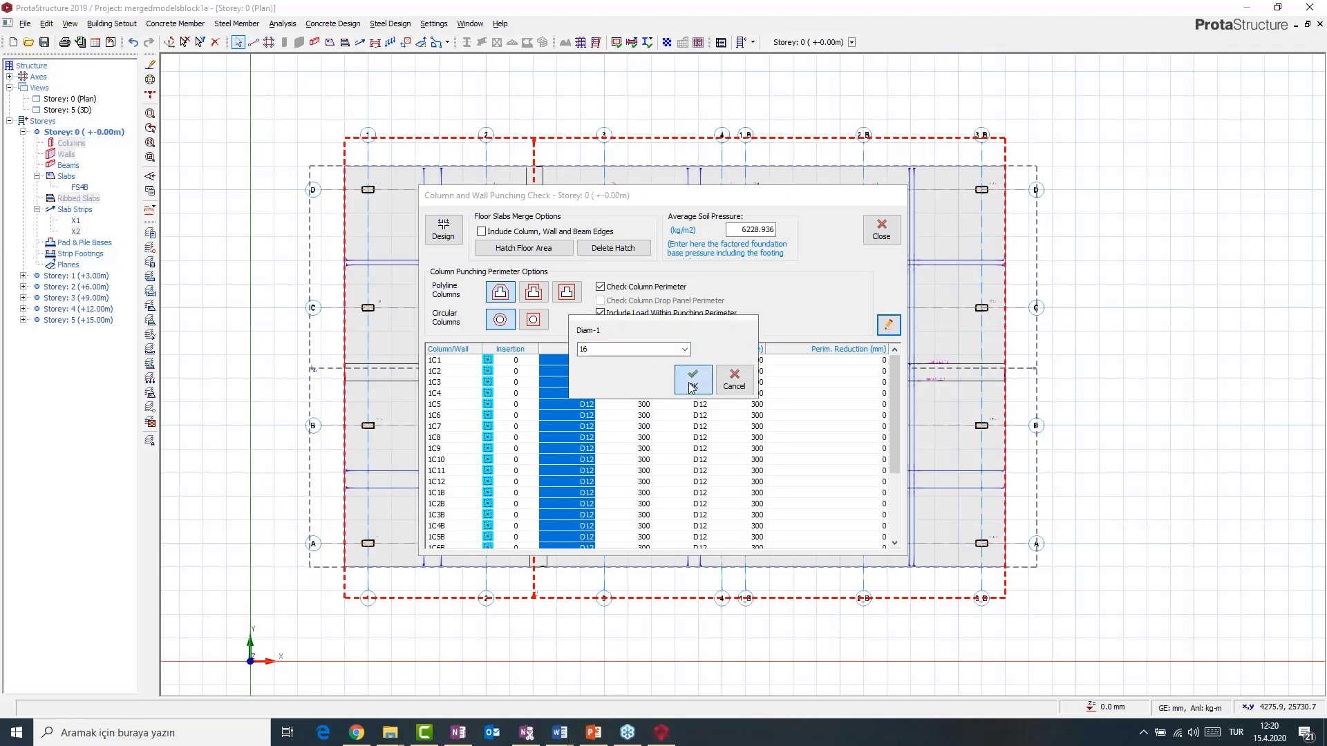
{"action": "left_click", "coordinate": [692, 387]}
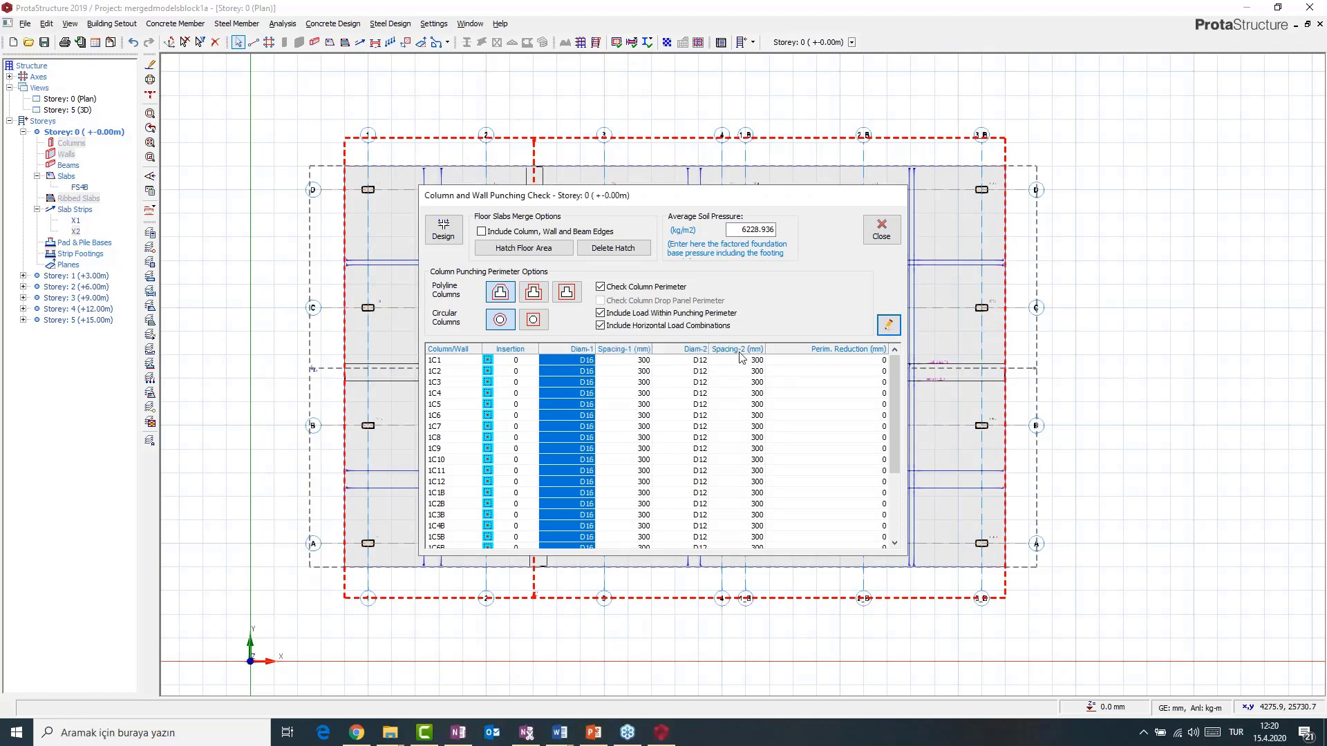
- Set every Diam-2 bar size to 16 and run the punching design
{"action": "left_click", "coordinate": [693, 352]}
{"action": "left_click", "coordinate": [890, 327]}
{"action": "type", "text": "16"}
{"action": "left_click", "coordinate": [696, 391]}
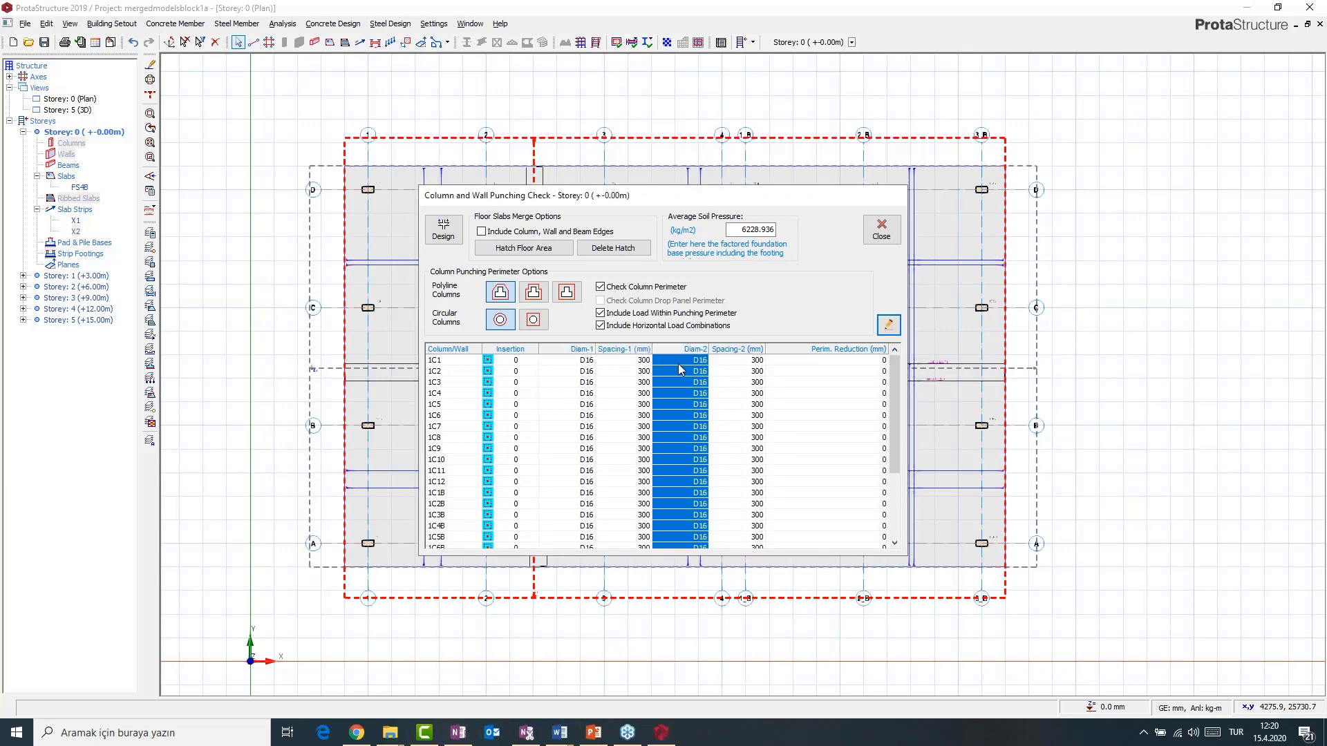
{"action": "left_click", "coordinate": [452, 235]}
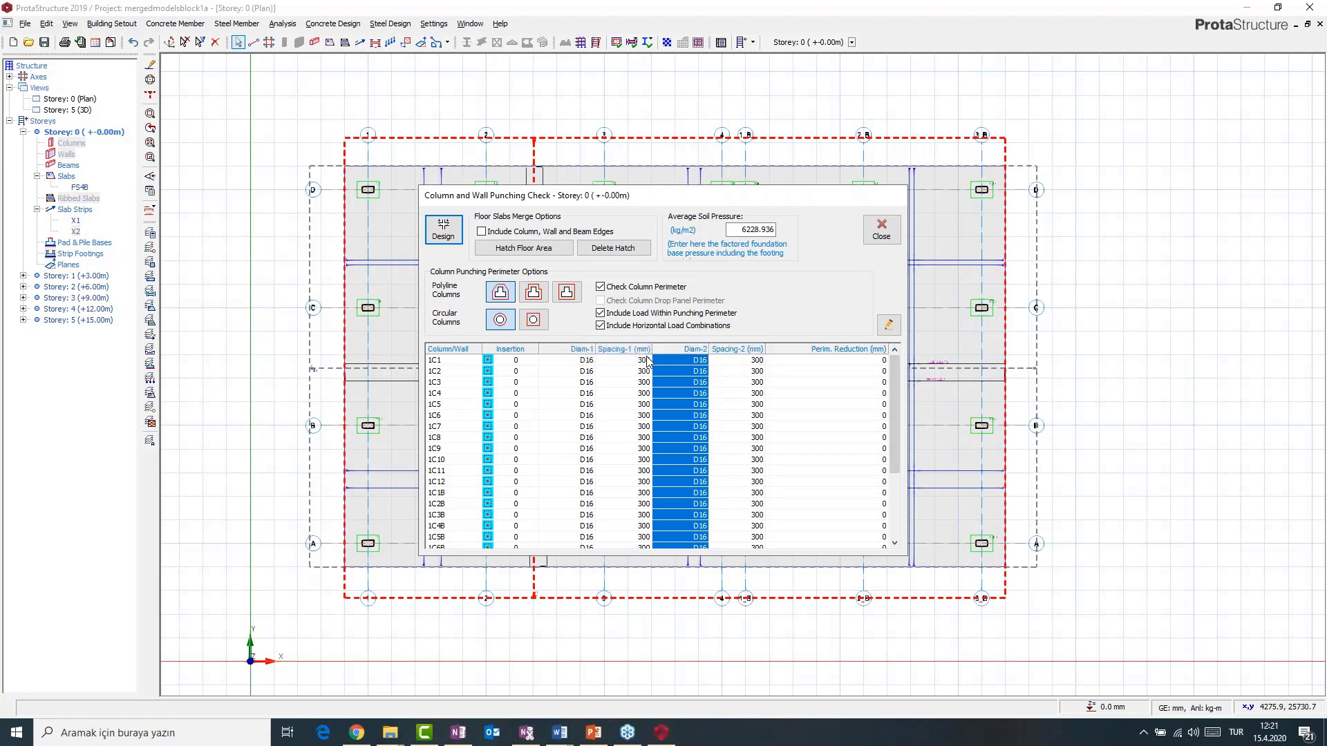
{"action": "double_click", "coordinate": [647, 361]}
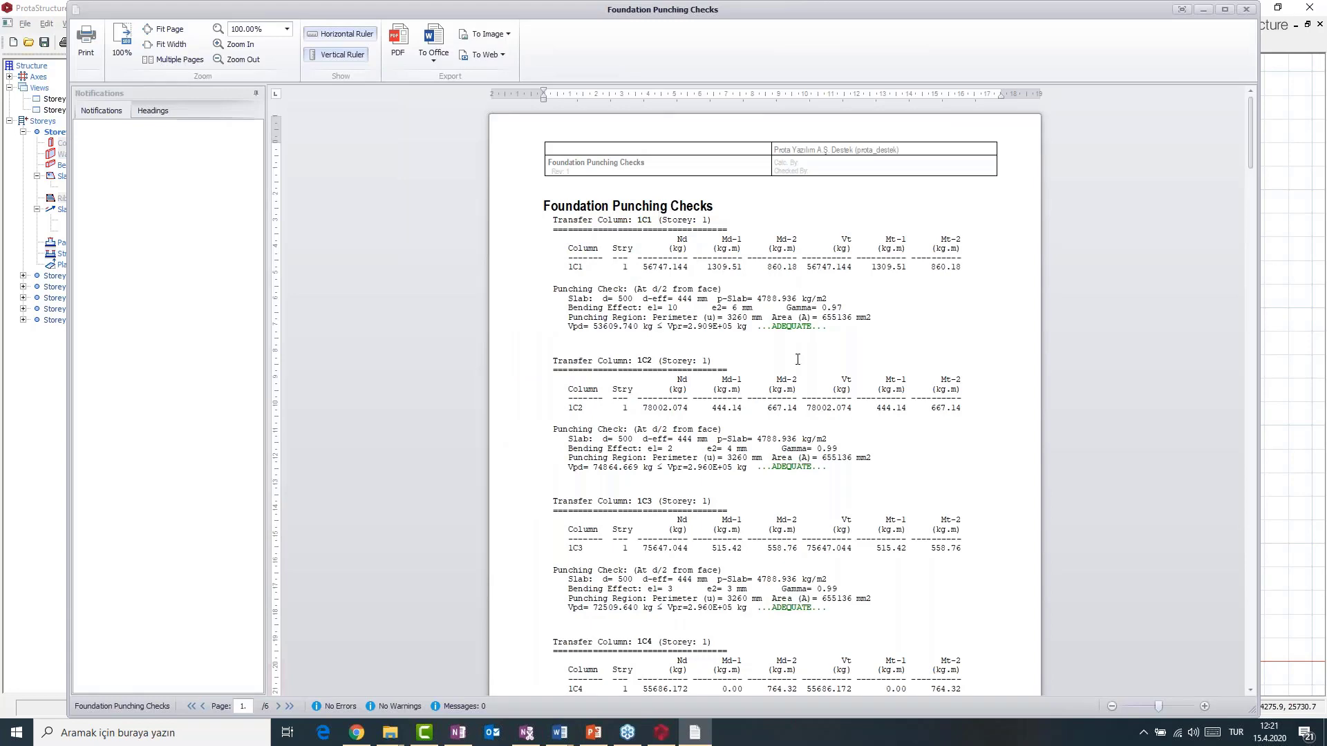
{"action": "scroll", "coordinate": [797, 359], "scroll_direction": "down", "scroll_amount": 10}
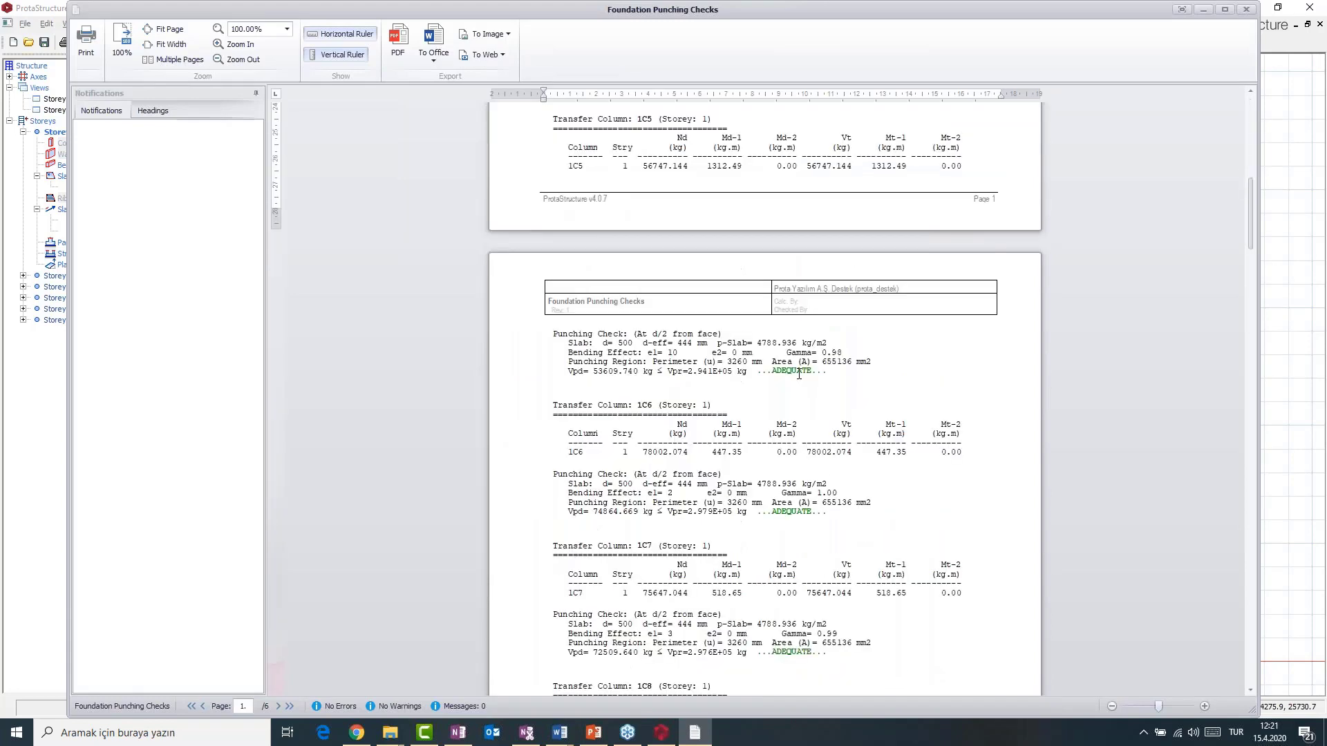
{"action": "scroll", "coordinate": [799, 374], "scroll_direction": "down", "scroll_amount": 10}
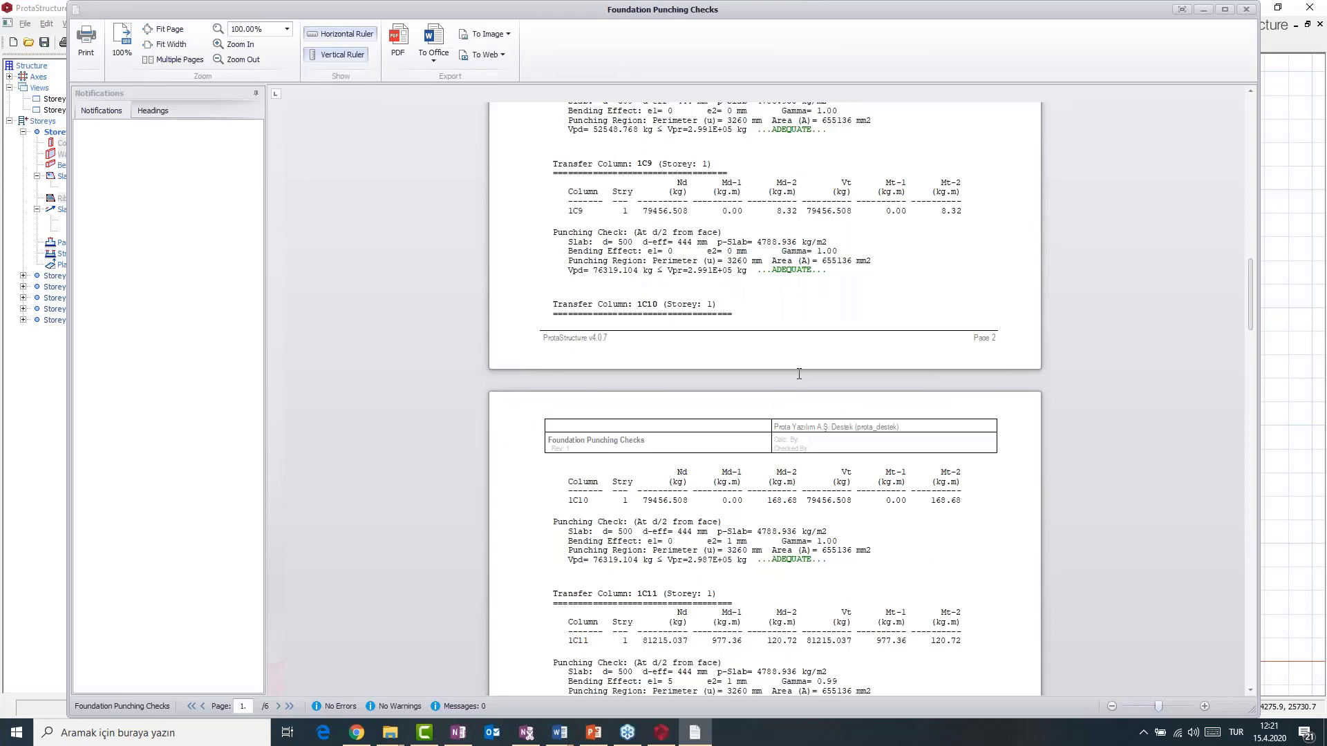
{"action": "scroll", "coordinate": [799, 374], "scroll_direction": "down", "scroll_amount": 15}
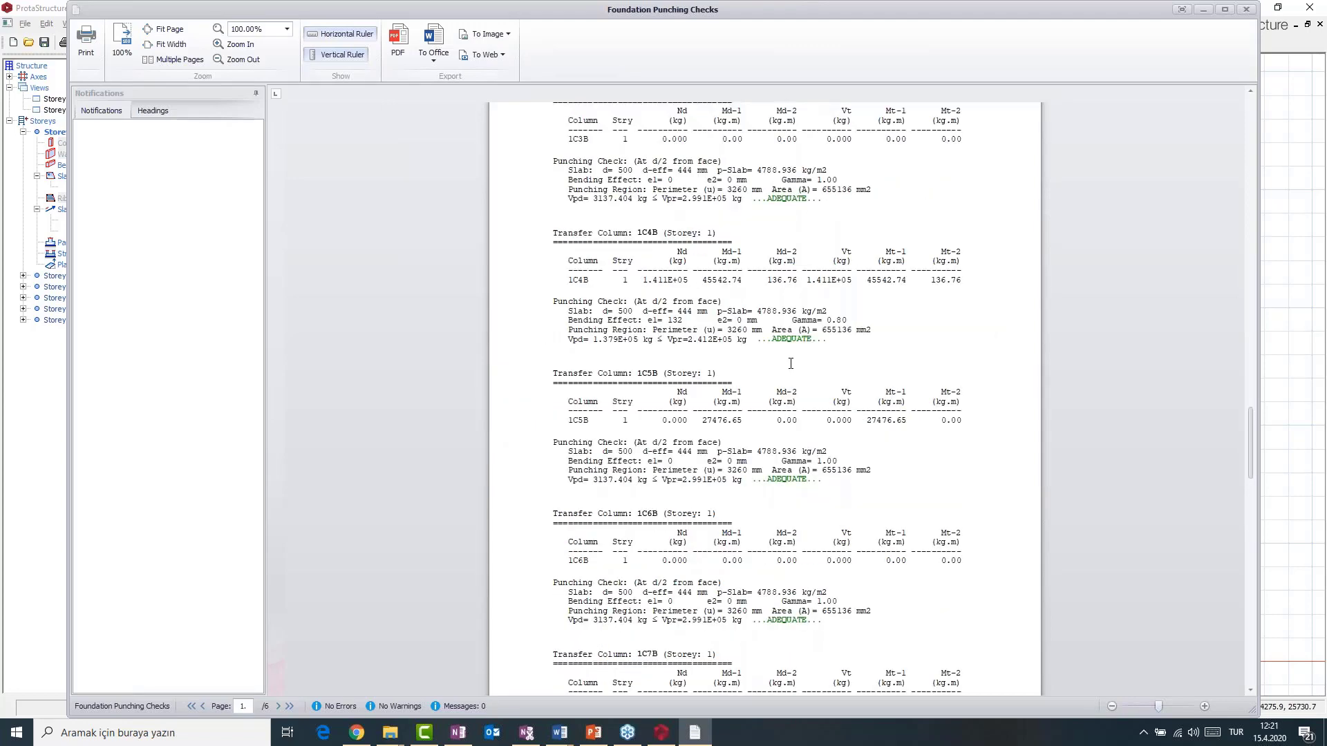
{"action": "scroll", "coordinate": [791, 363], "scroll_direction": "down", "scroll_amount": 20}
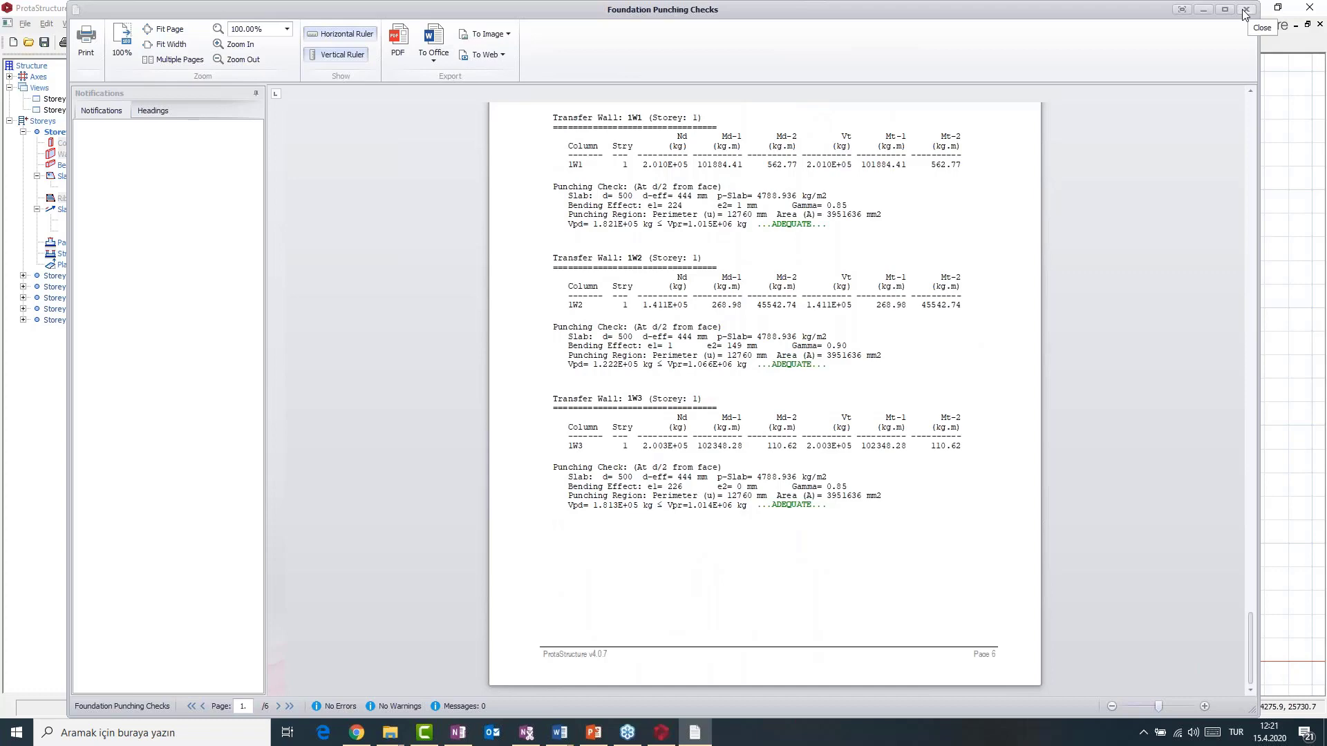
{"action": "left_click", "coordinate": [1244, 10]}
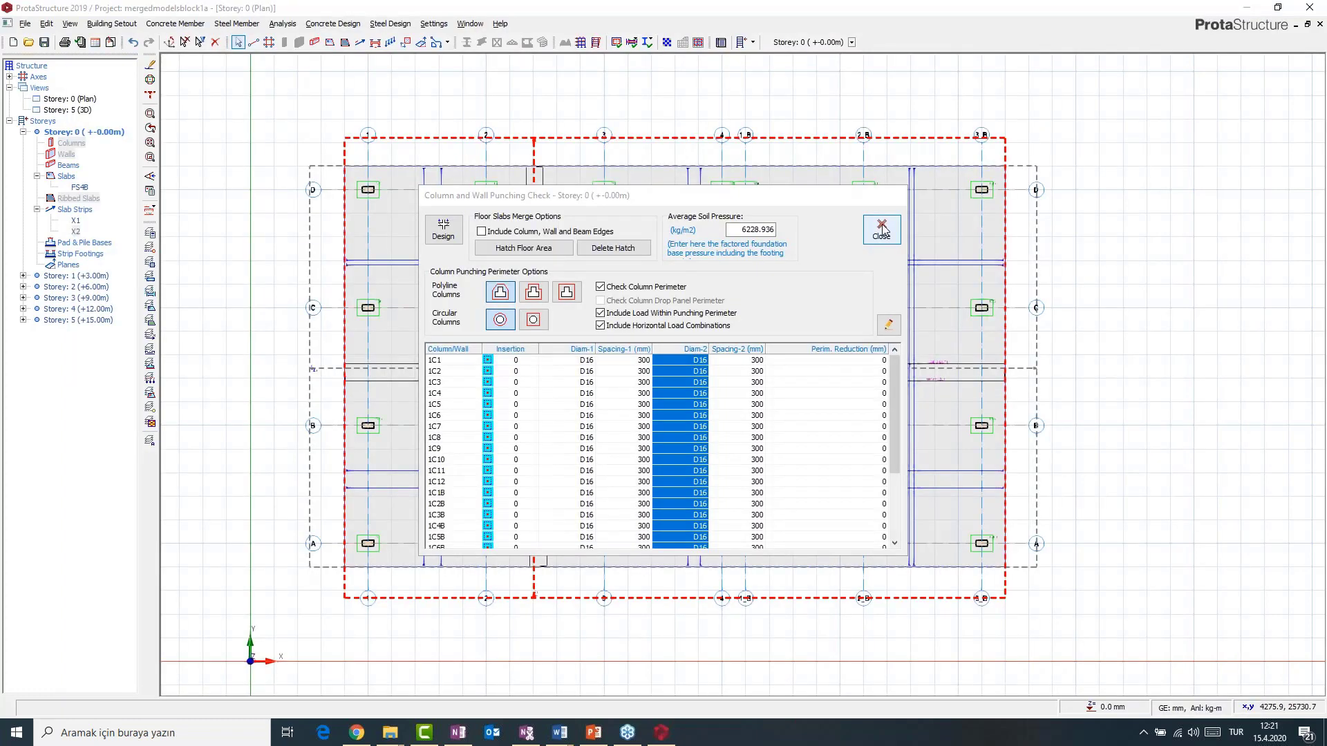
- Close the punching check and zoom around the mat plan to inspect the punching perimeters
{"action": "left_click", "coordinate": [882, 230]}
{"action": "scroll", "coordinate": [385, 177], "scroll_direction": "up", "scroll_amount": 5}
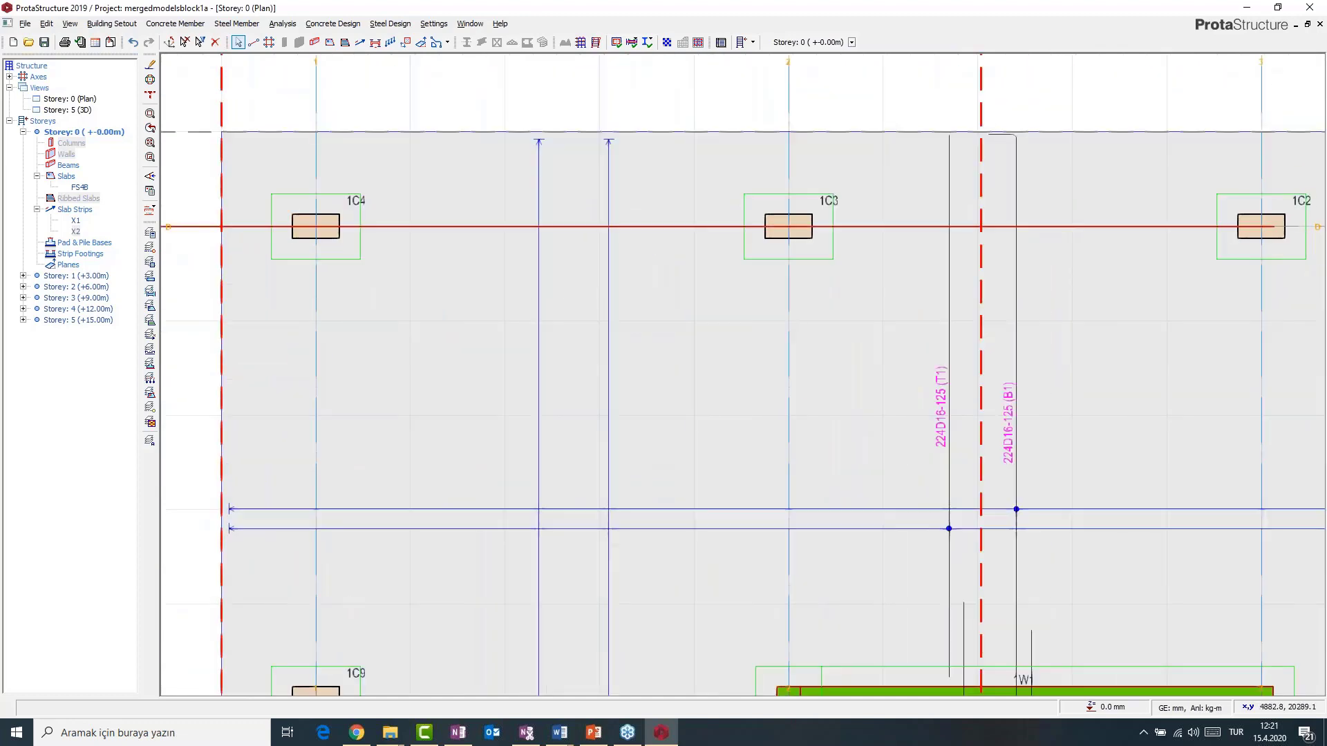
{"action": "scroll", "coordinate": [352, 262], "scroll_direction": "down", "scroll_amount": 2}
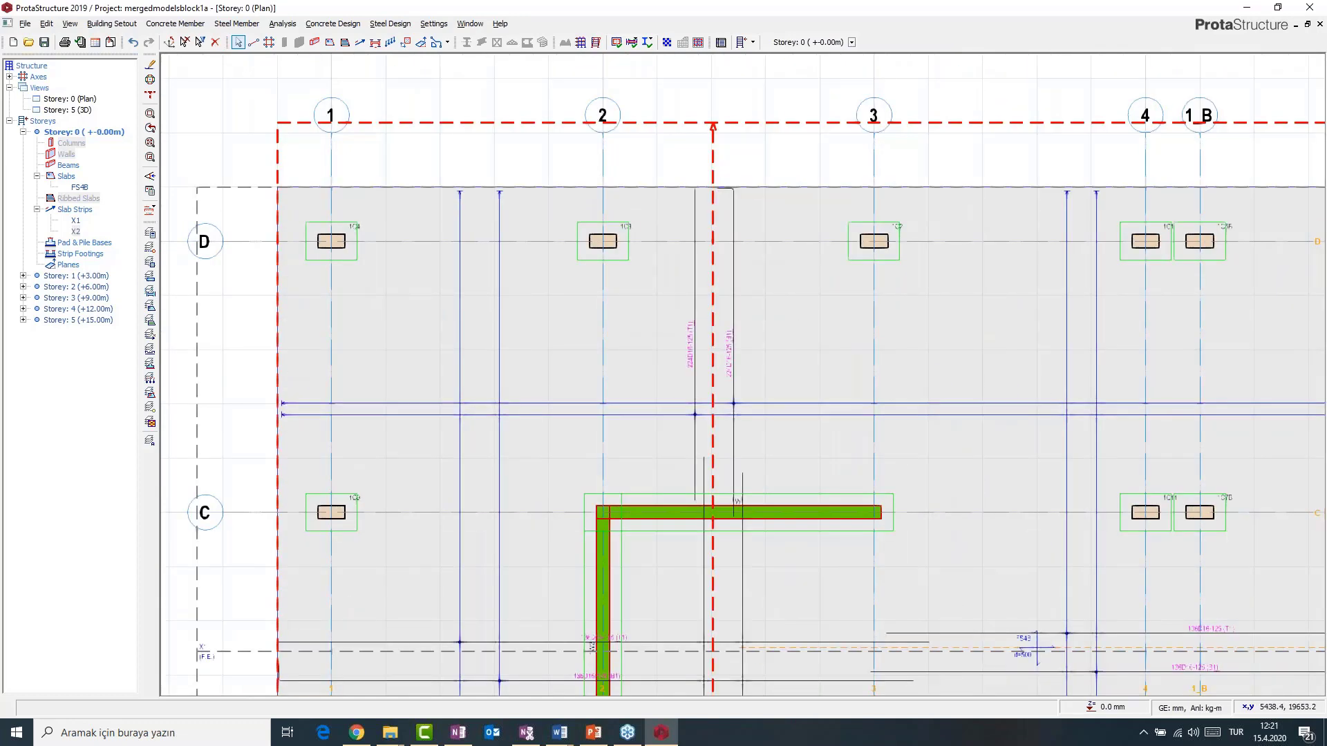
{"action": "scroll", "coordinate": [615, 244], "scroll_direction": "up", "scroll_amount": 5}
{"action": "scroll", "coordinate": [837, 278], "scroll_direction": "down", "scroll_amount": 3}
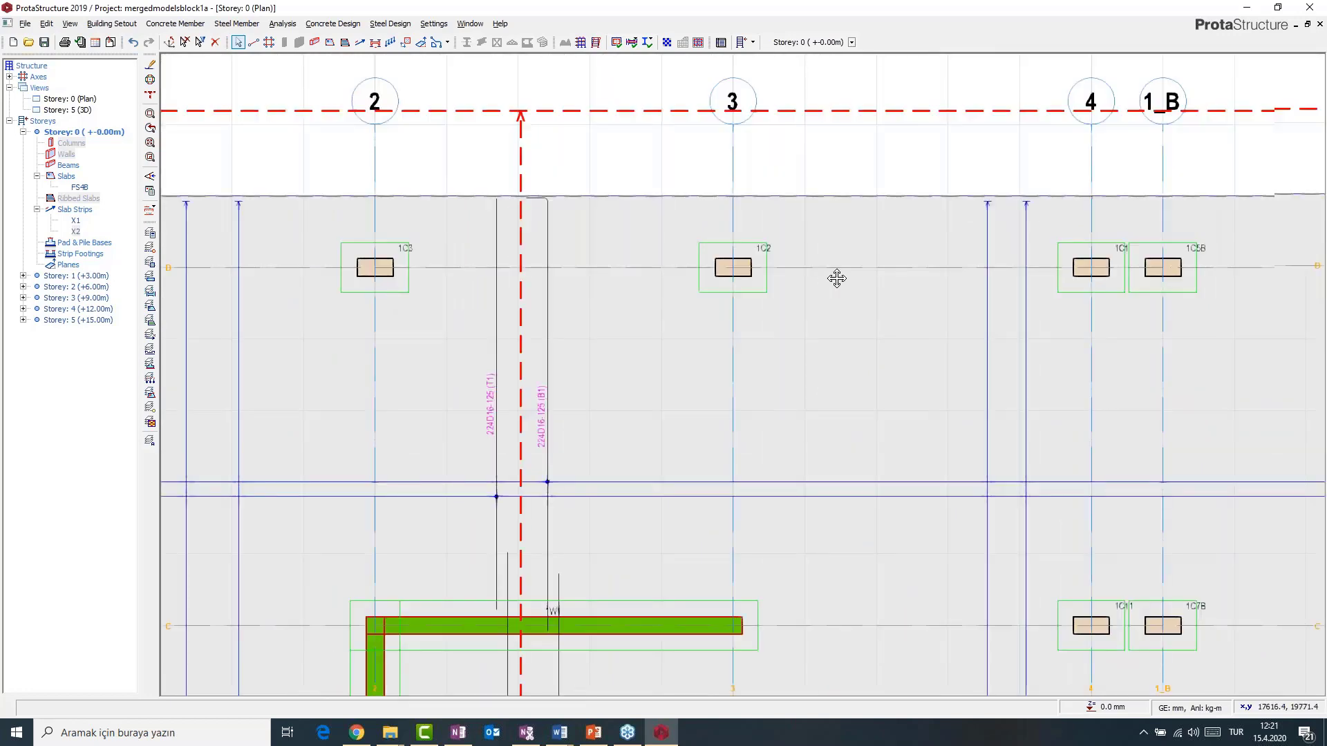
{"action": "scroll", "coordinate": [837, 277], "scroll_direction": "down", "scroll_amount": 2}
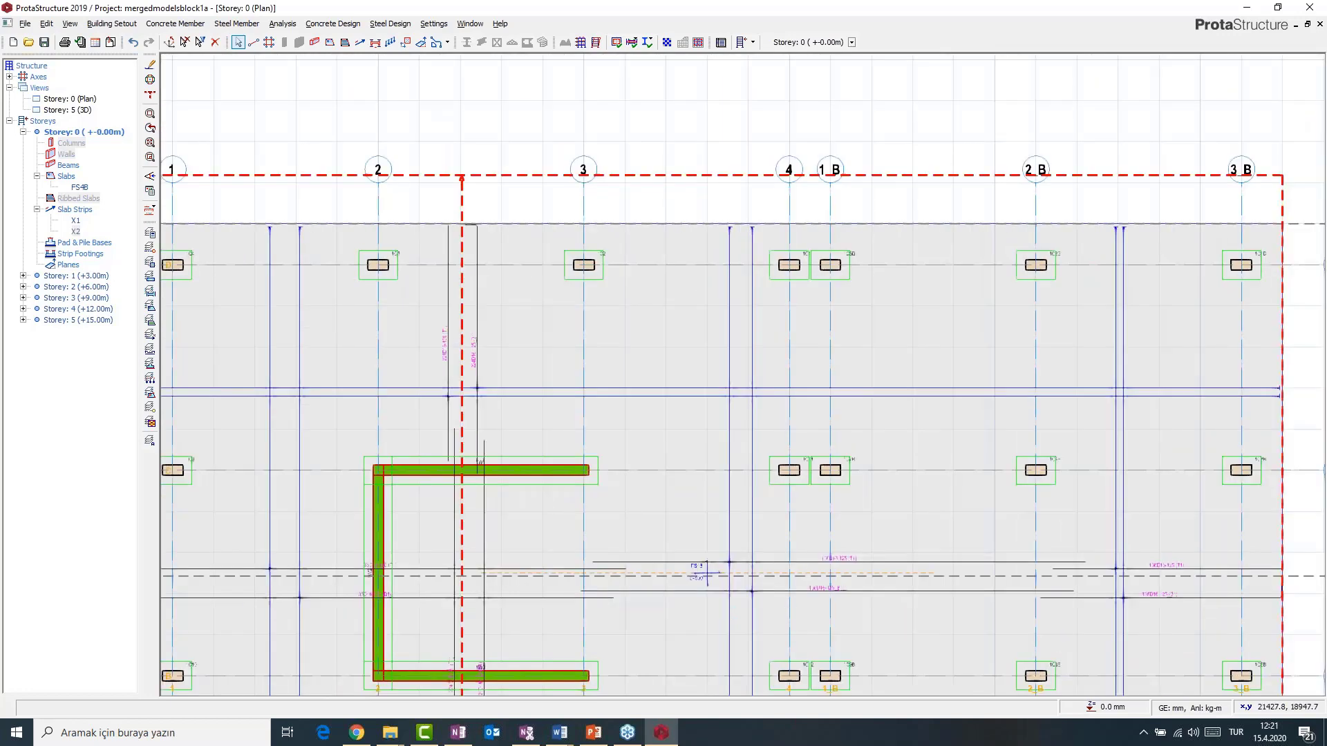
{"action": "scroll", "coordinate": [975, 84], "scroll_direction": "down", "scroll_amount": 2}
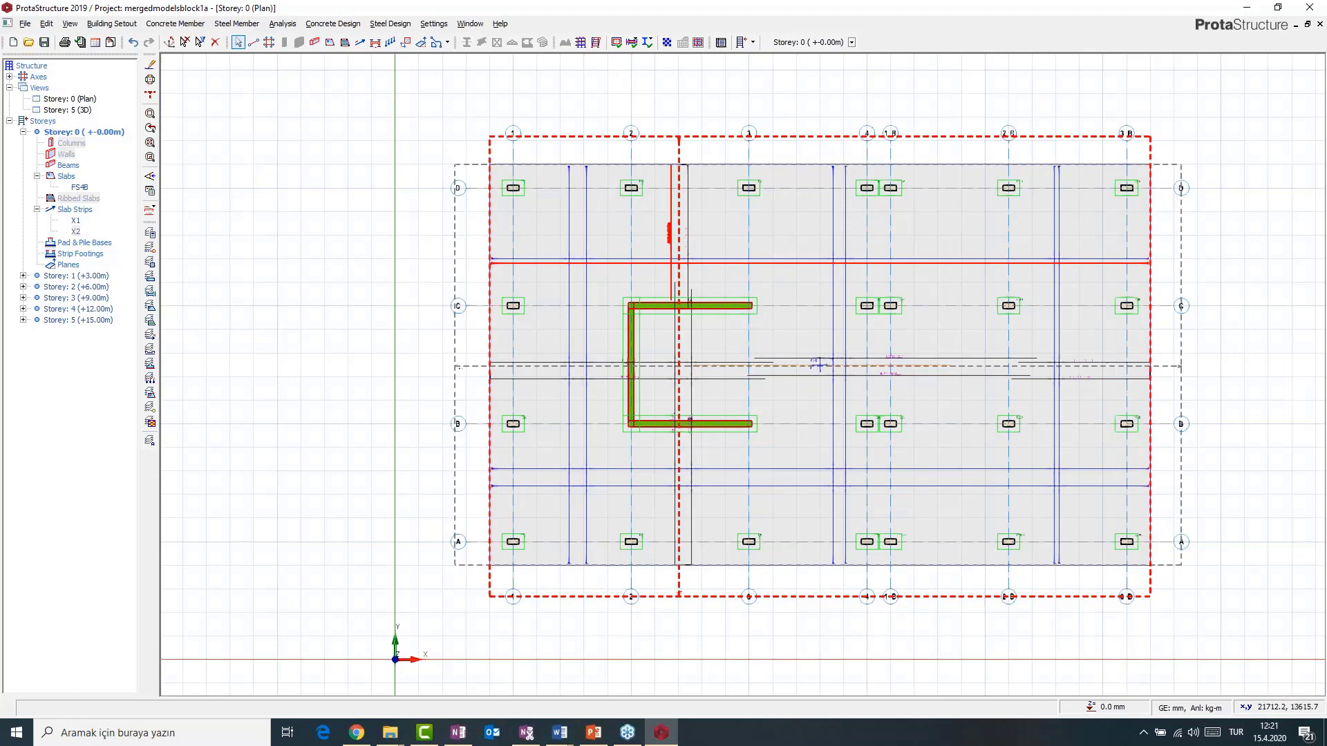
{"action": "scroll", "coordinate": [687, 438], "scroll_direction": "up", "scroll_amount": 5}
{"action": "scroll", "coordinate": [687, 437], "scroll_direction": "down", "scroll_amount": 3}
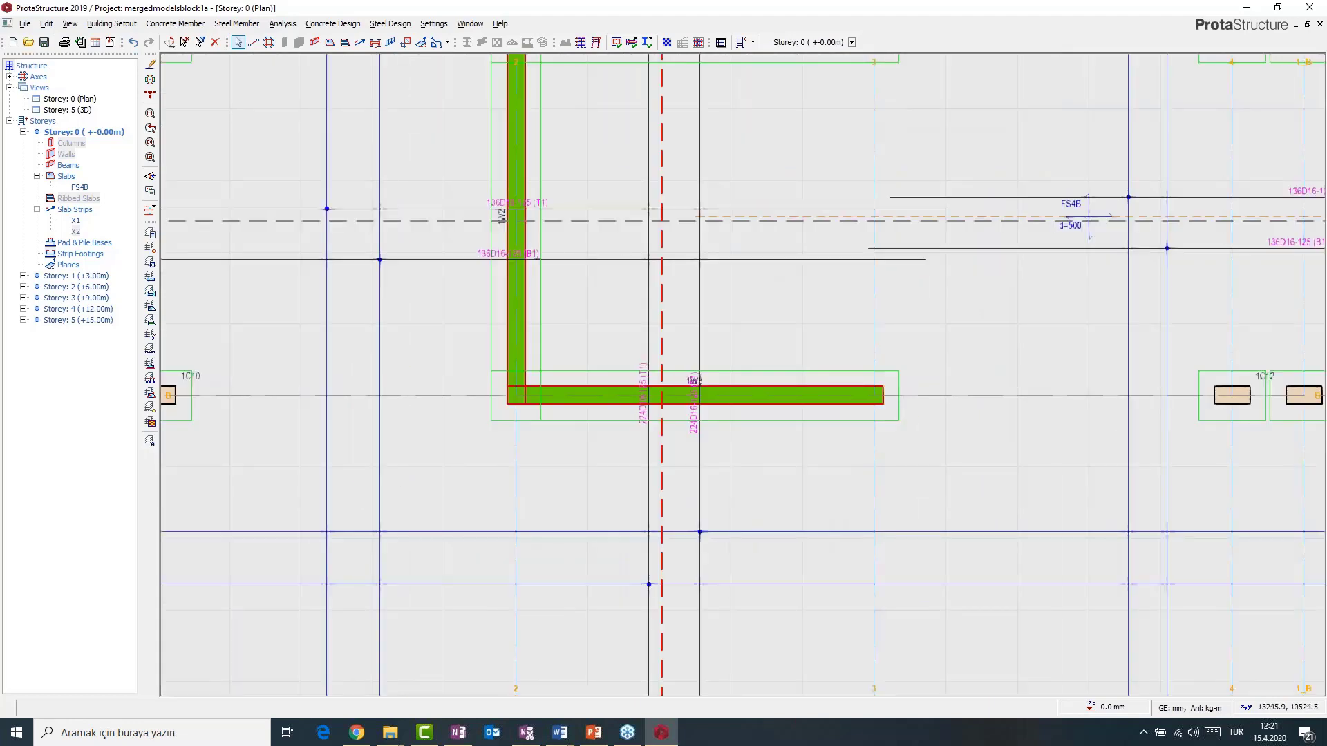
{"action": "scroll", "coordinate": [750, 341], "scroll_direction": "down", "scroll_amount": 2}
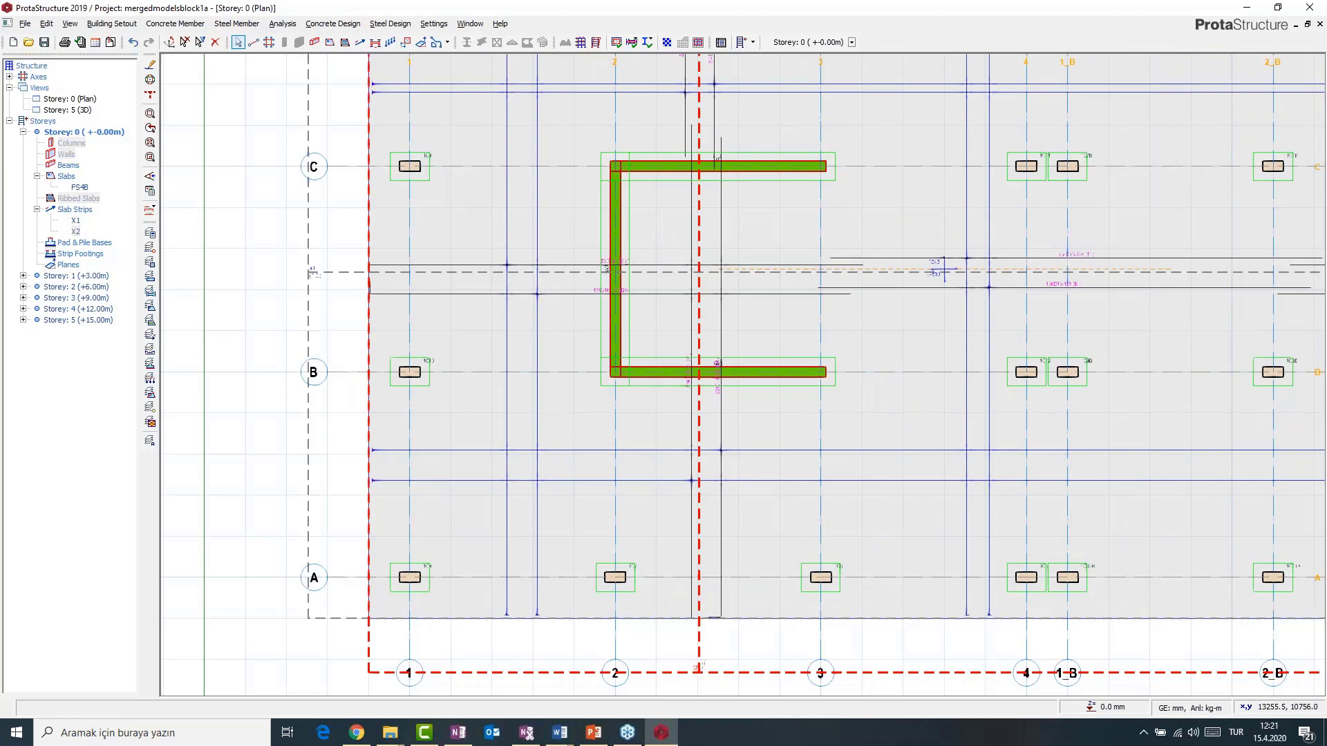
{"action": "scroll", "coordinate": [488, 473], "scroll_direction": "down", "scroll_amount": 2}
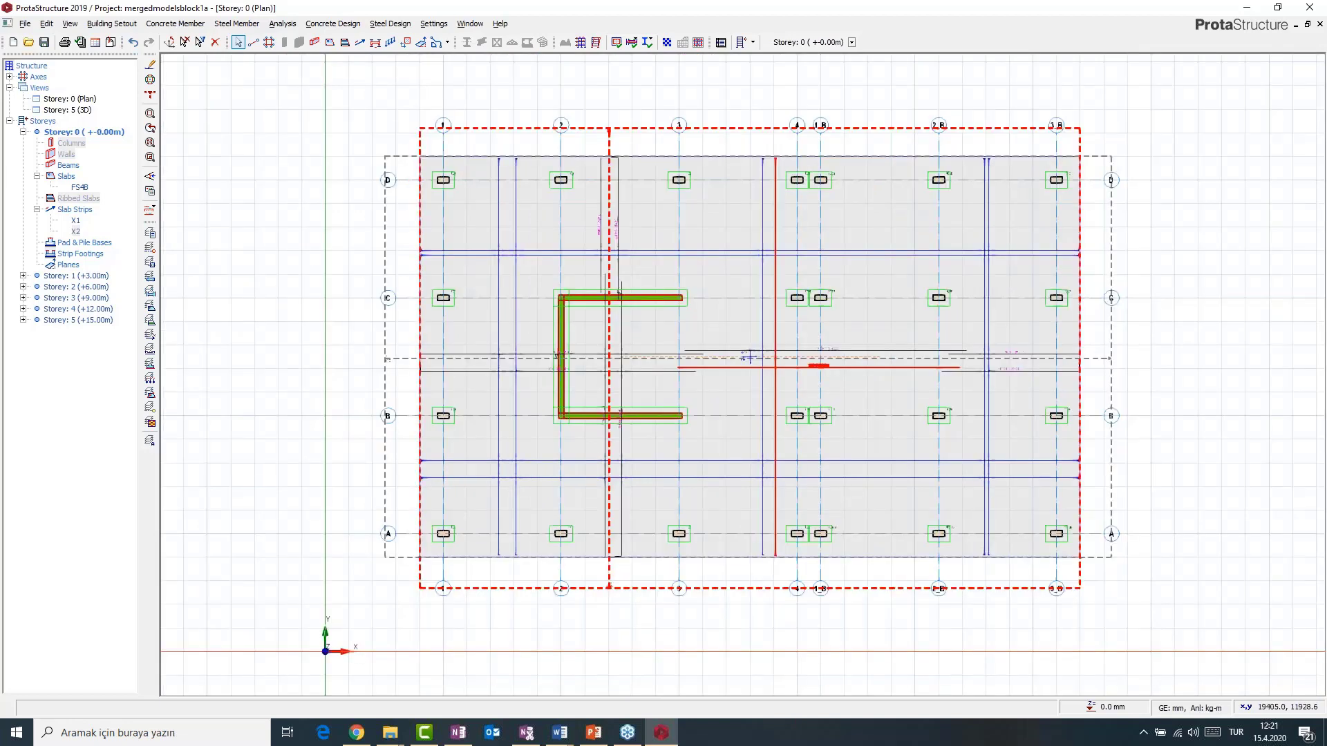
{"action": "scroll", "coordinate": [919, 358], "scroll_direction": "up", "scroll_amount": 1}
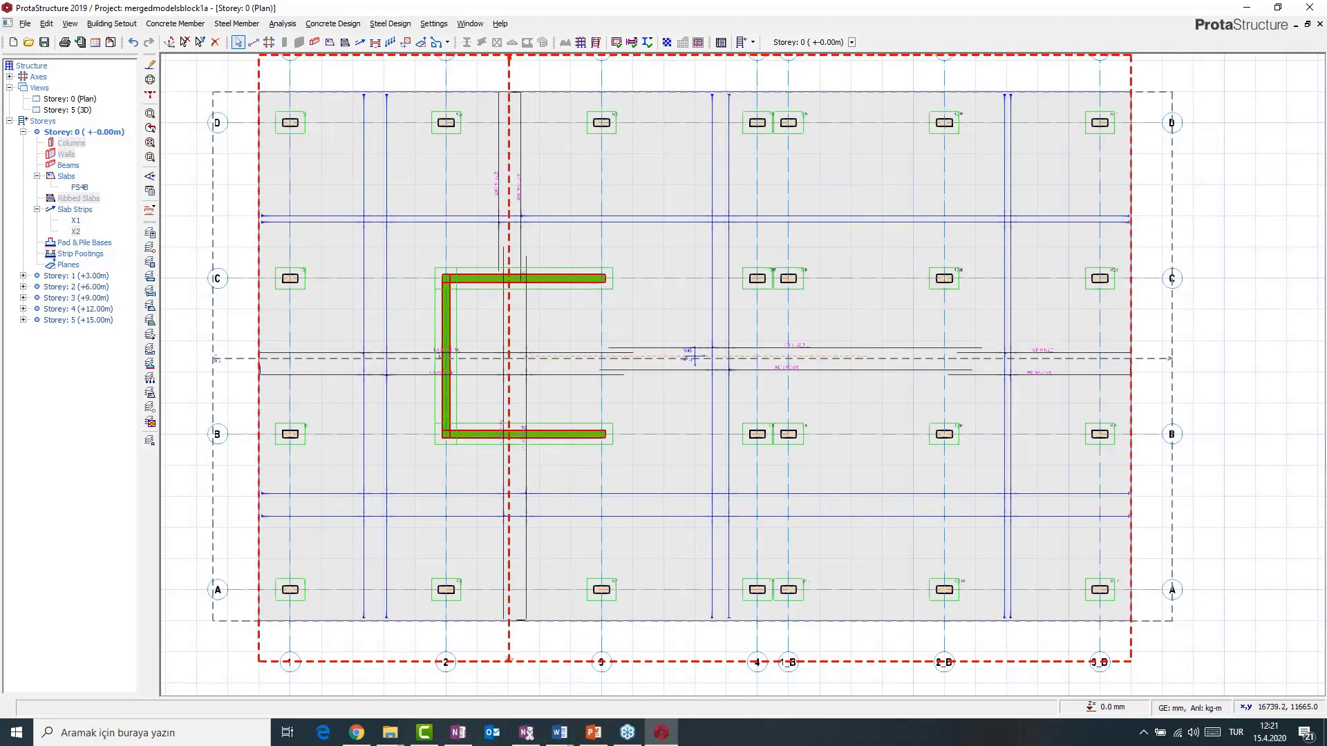
{"action": "scroll", "coordinate": [653, 358], "scroll_direction": "down", "scroll_amount": 1}
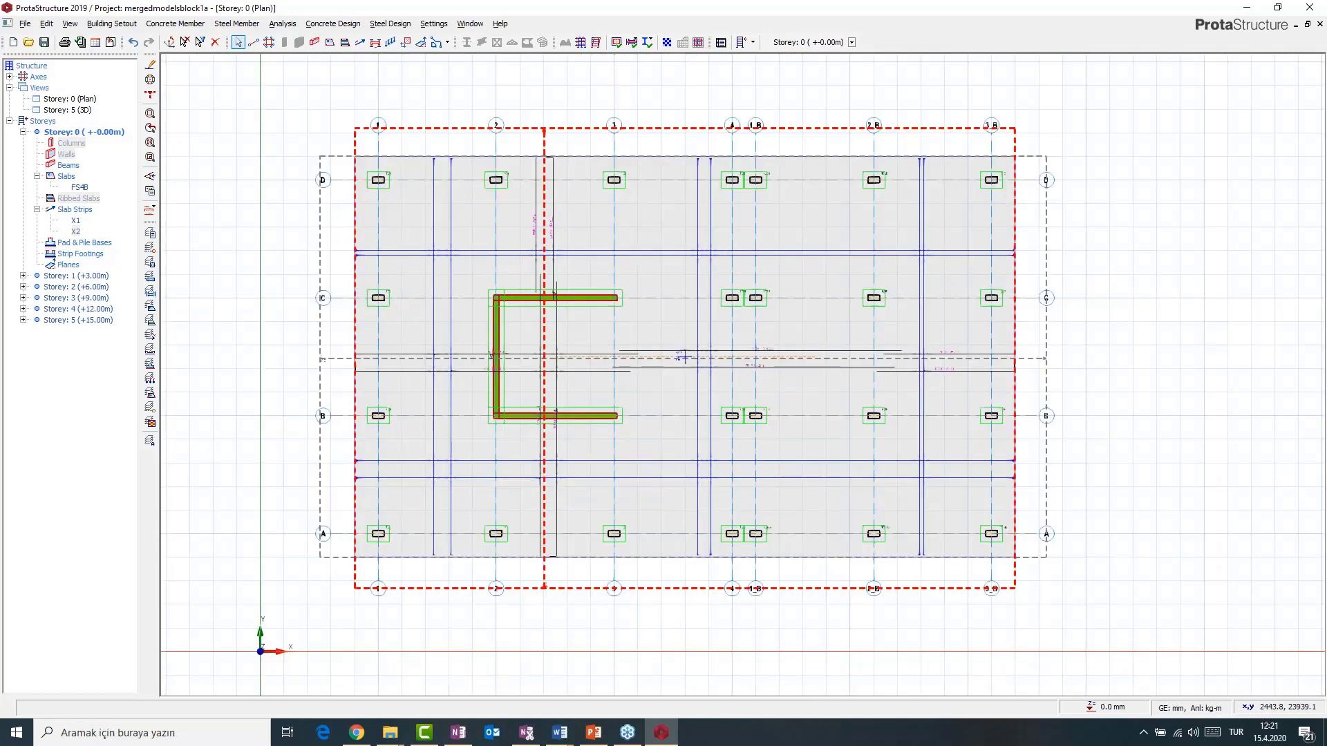
{"action": "scroll", "coordinate": [756, 366], "scroll_direction": "up", "scroll_amount": 7}
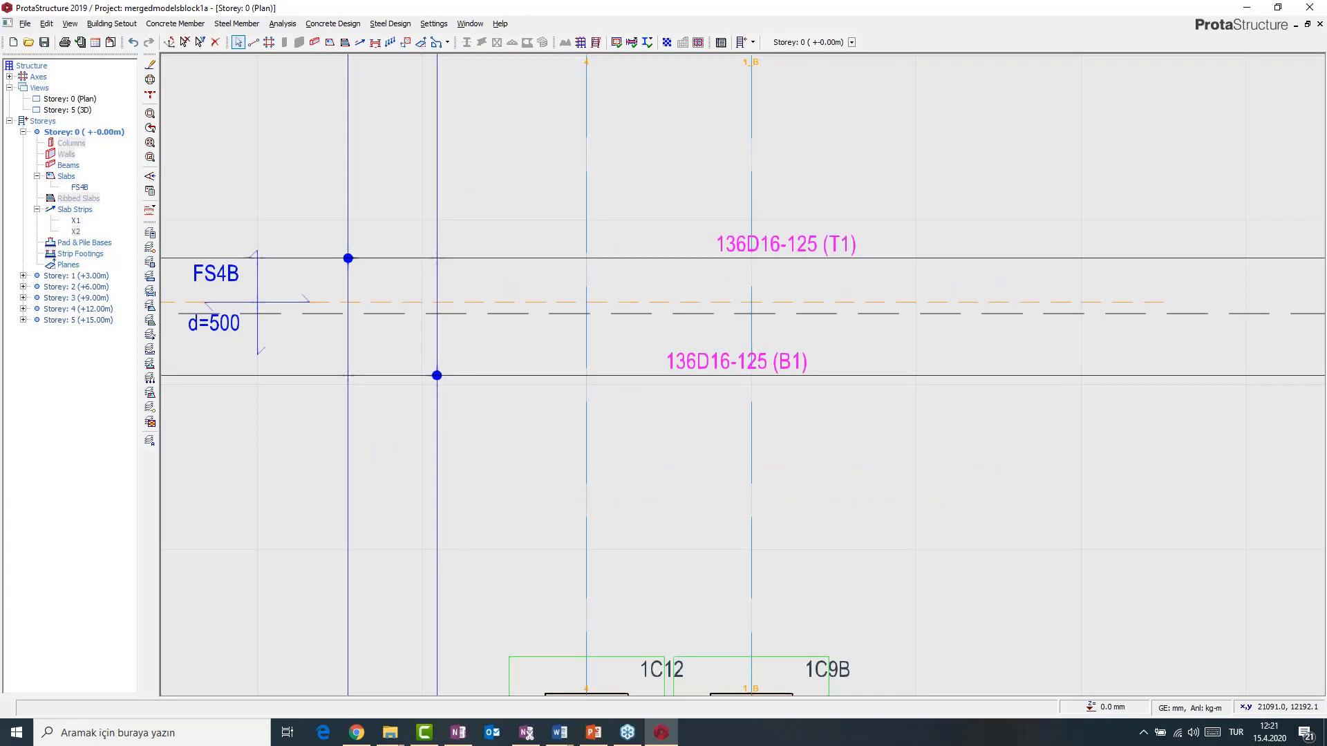
{"action": "scroll", "coordinate": [773, 340], "scroll_direction": "down", "scroll_amount": 5}
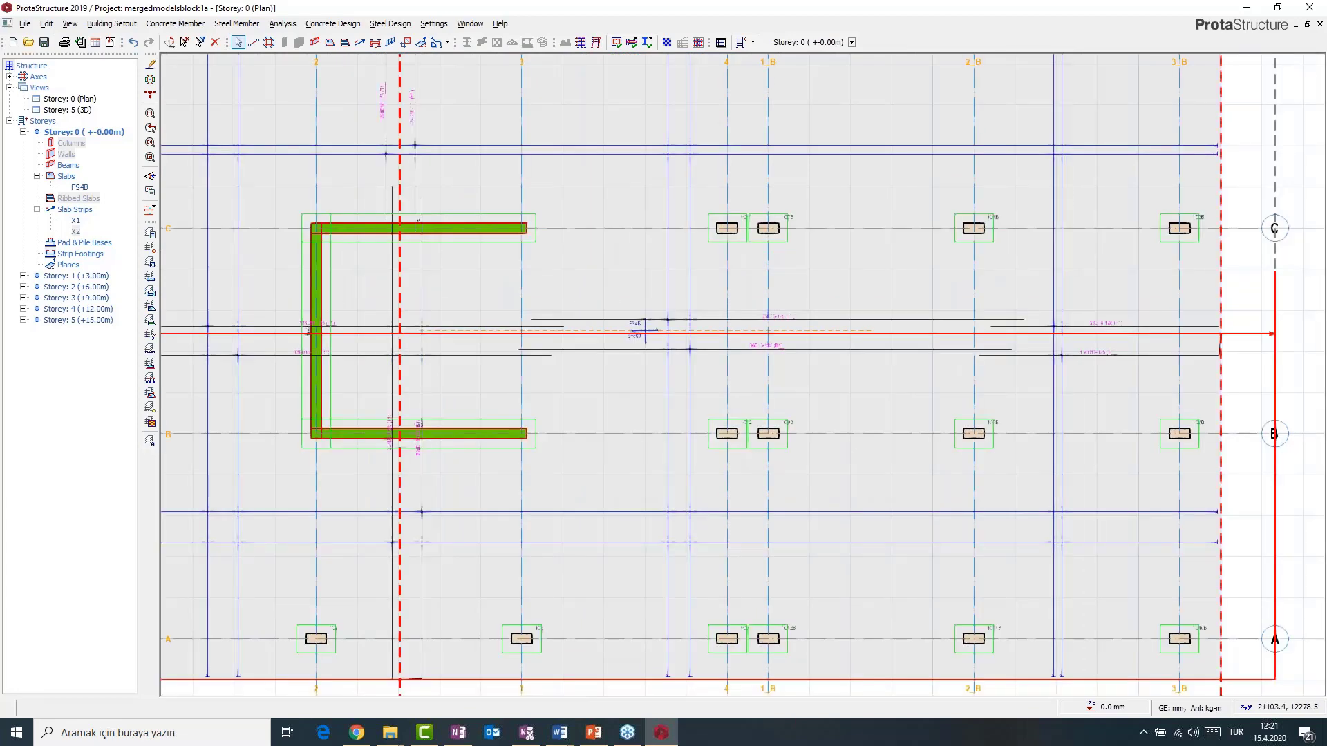
{"action": "scroll", "coordinate": [693, 356], "scroll_direction": "down", "scroll_amount": 2}
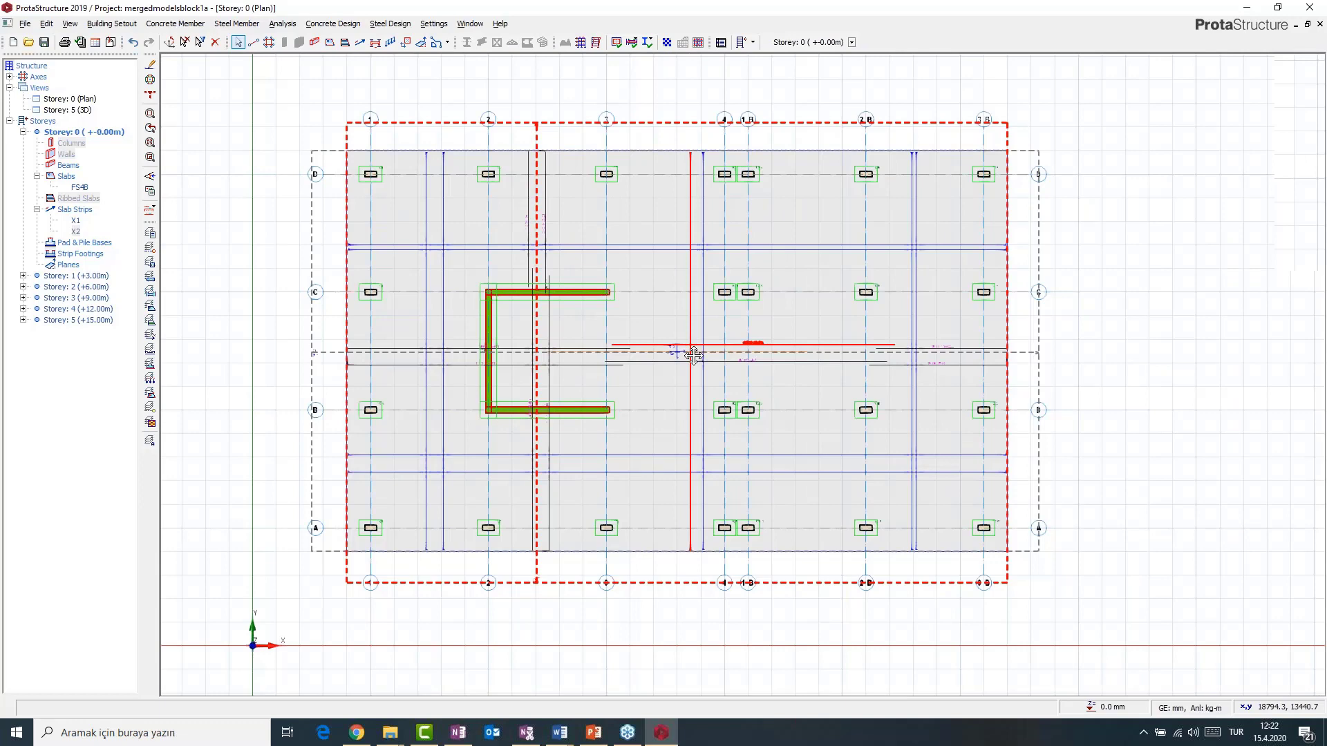
- Pan the plan, select the slab strips crossing the mat, then clear the selection
{"action": "middle_click_drag", "start_coordinate": [693, 356], "coordinate": [697, 366]}
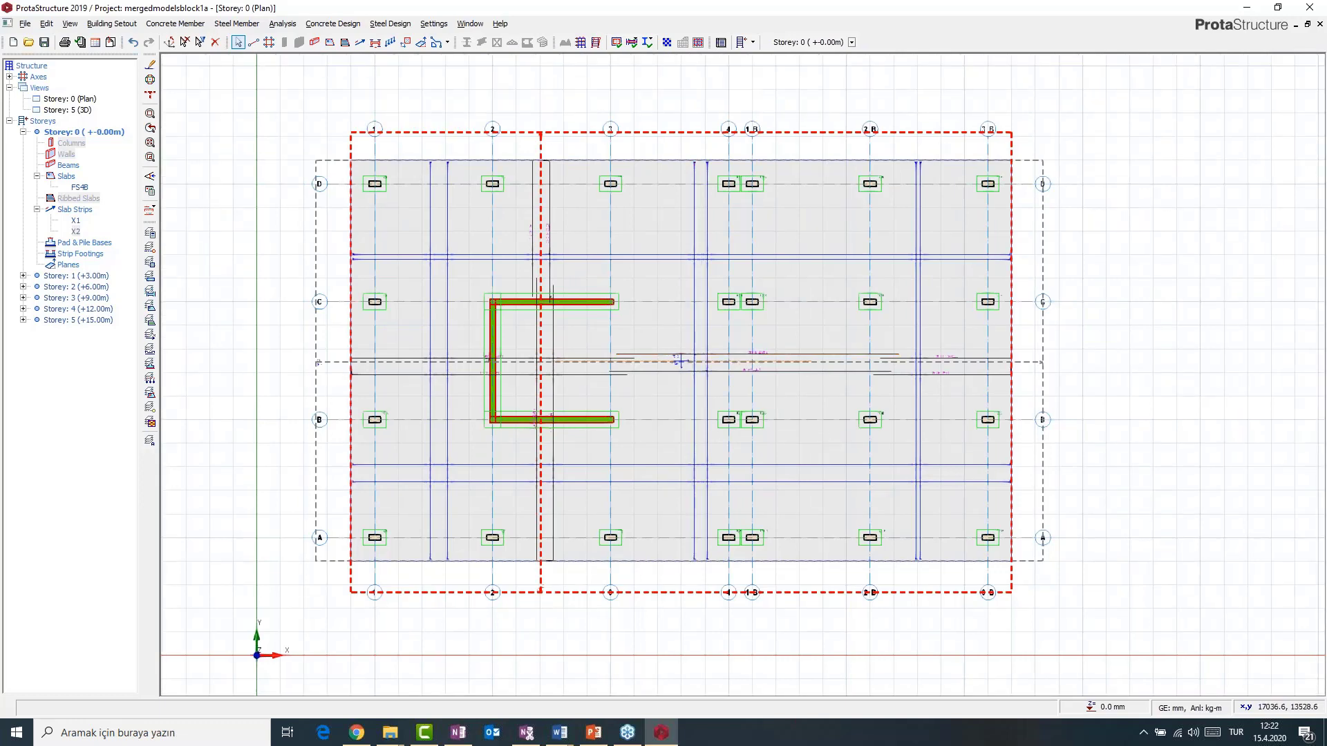
{"action": "middle_click_drag", "start_coordinate": [680, 360], "coordinate": [692, 358]}
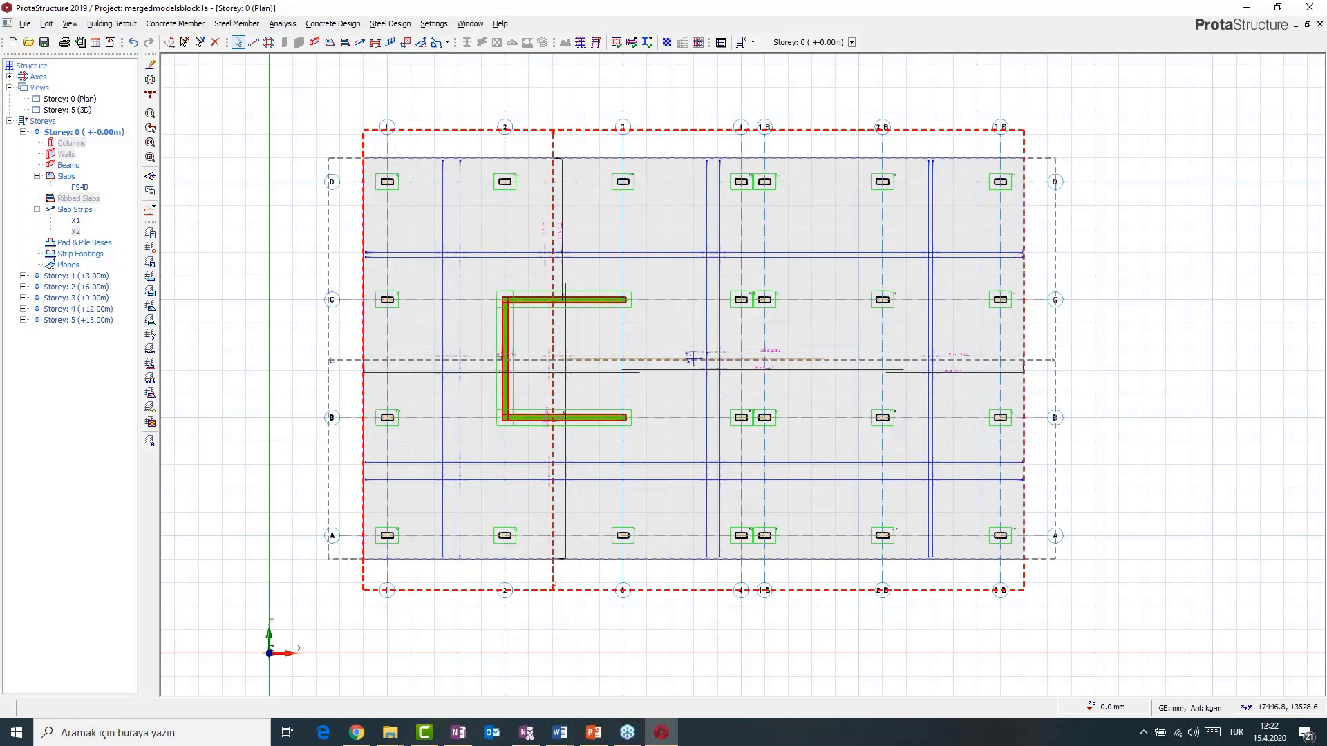
{"action": "left_click", "coordinate": [692, 359]}
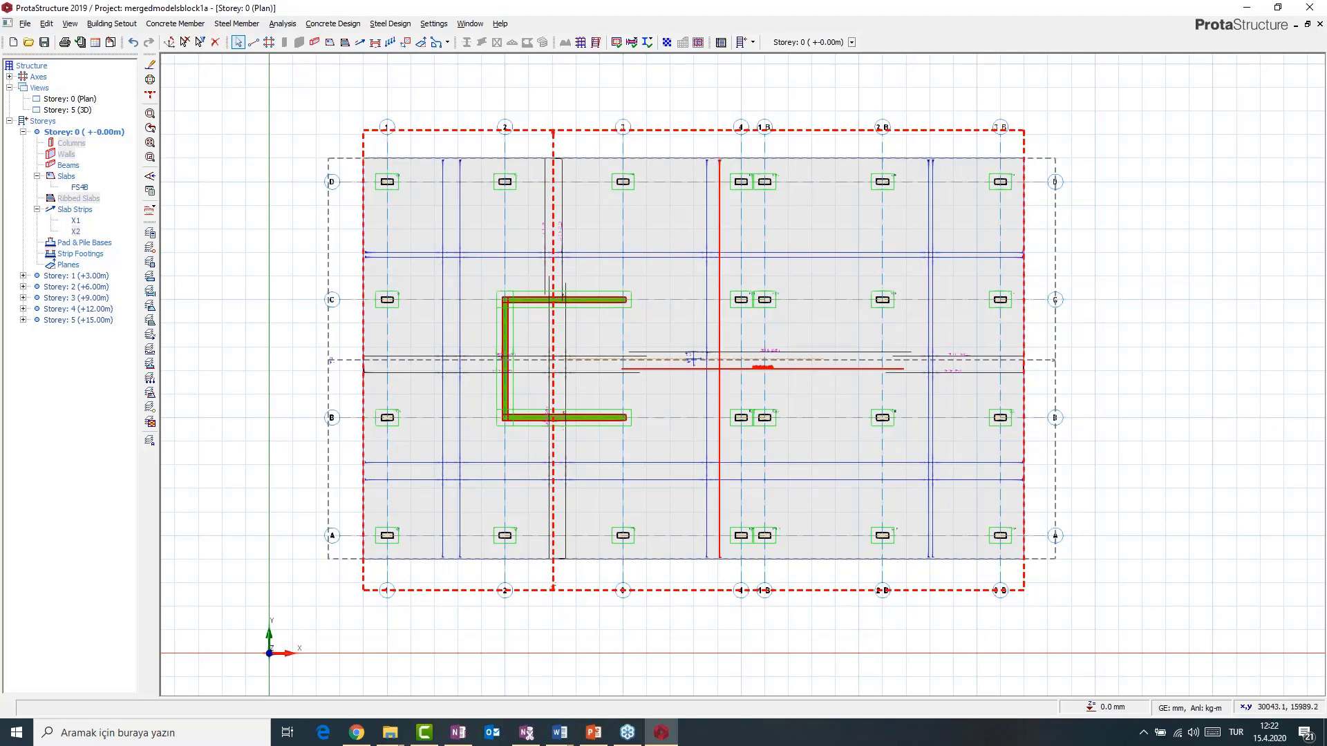
{"action": "left_click", "coordinate": [692, 358]}
{"action": "key", "text": "Escape"}
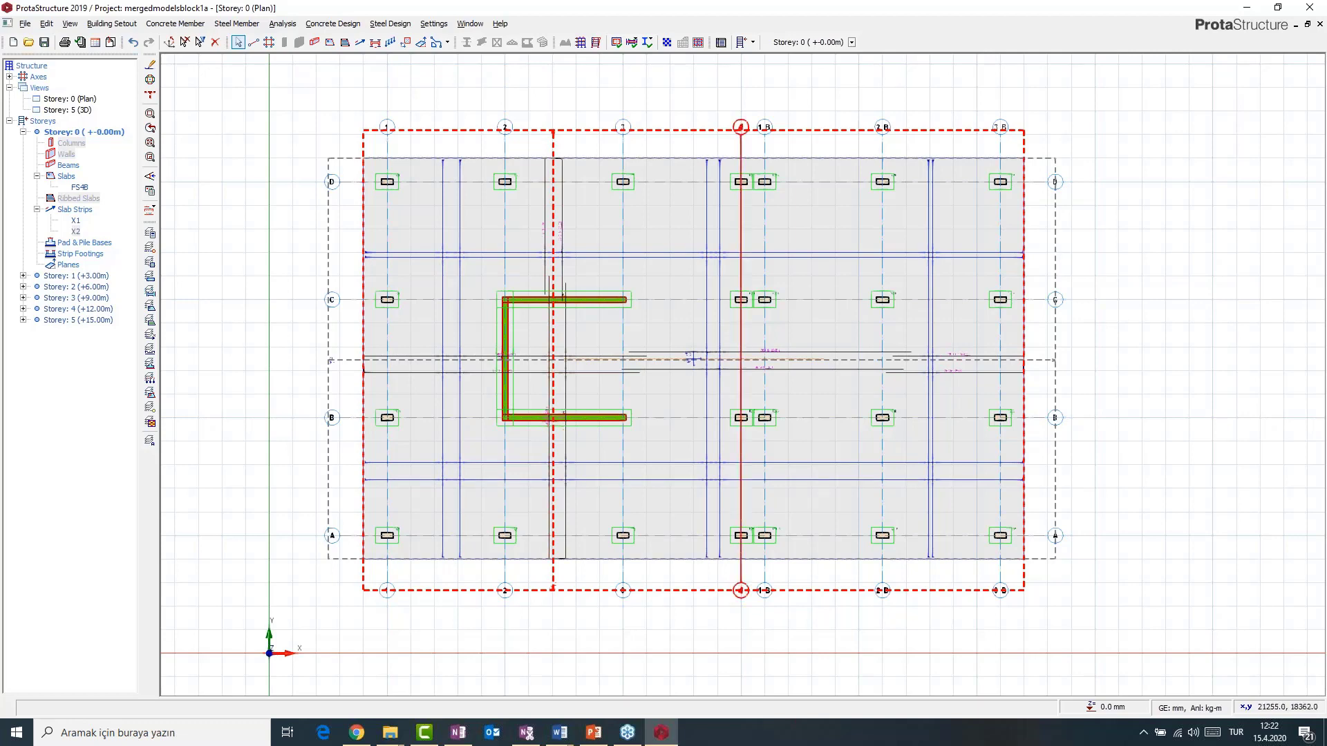
{"action": "left_click", "coordinate": [25, 23]}
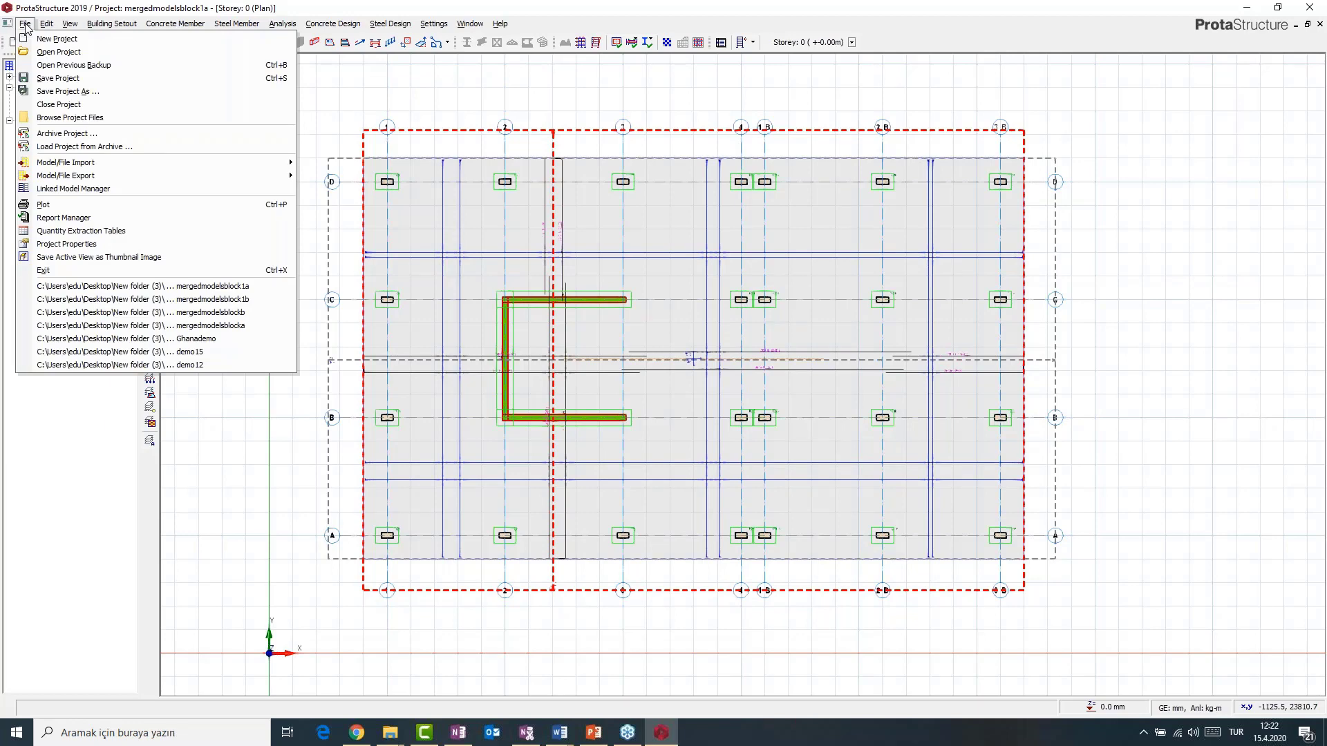
- Reopen the mergedmodelsblock1a project, discarding the unsaved changes
{"action": "left_click", "coordinate": [25, 23]}
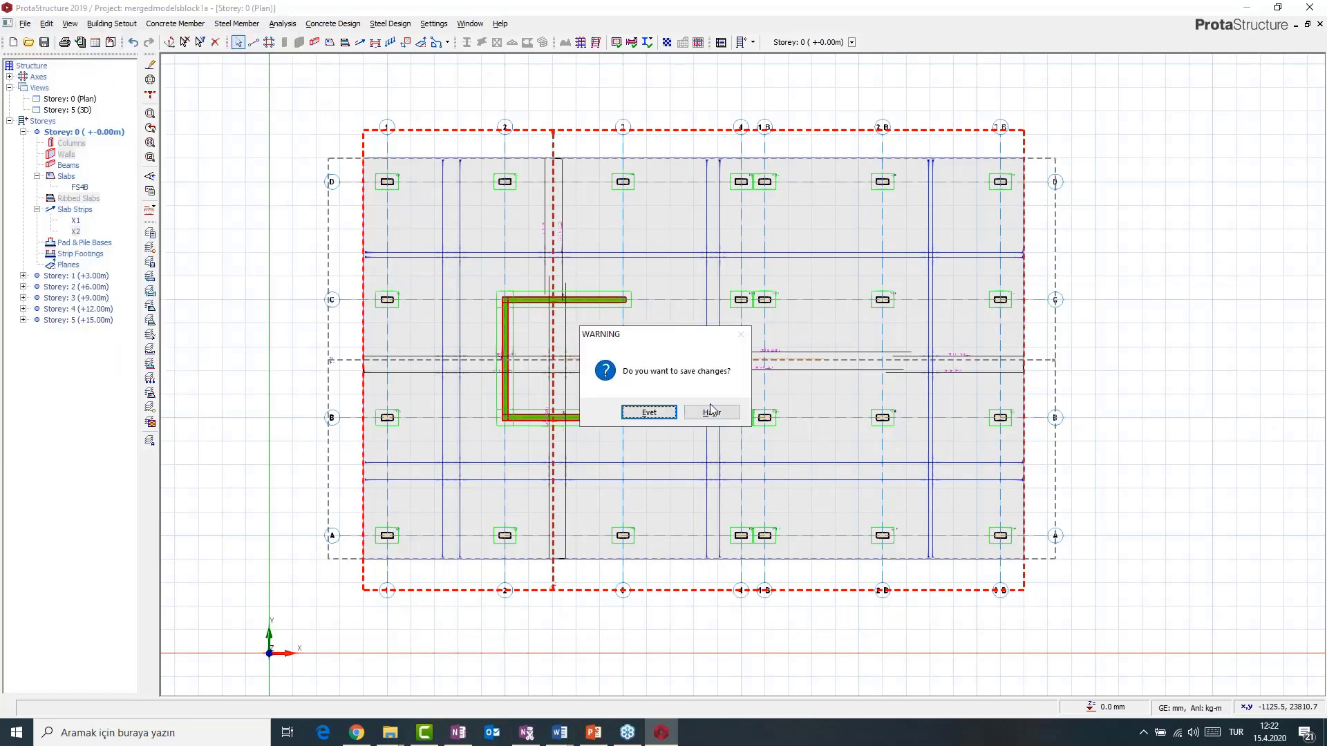
{"action": "left_click", "coordinate": [712, 412]}
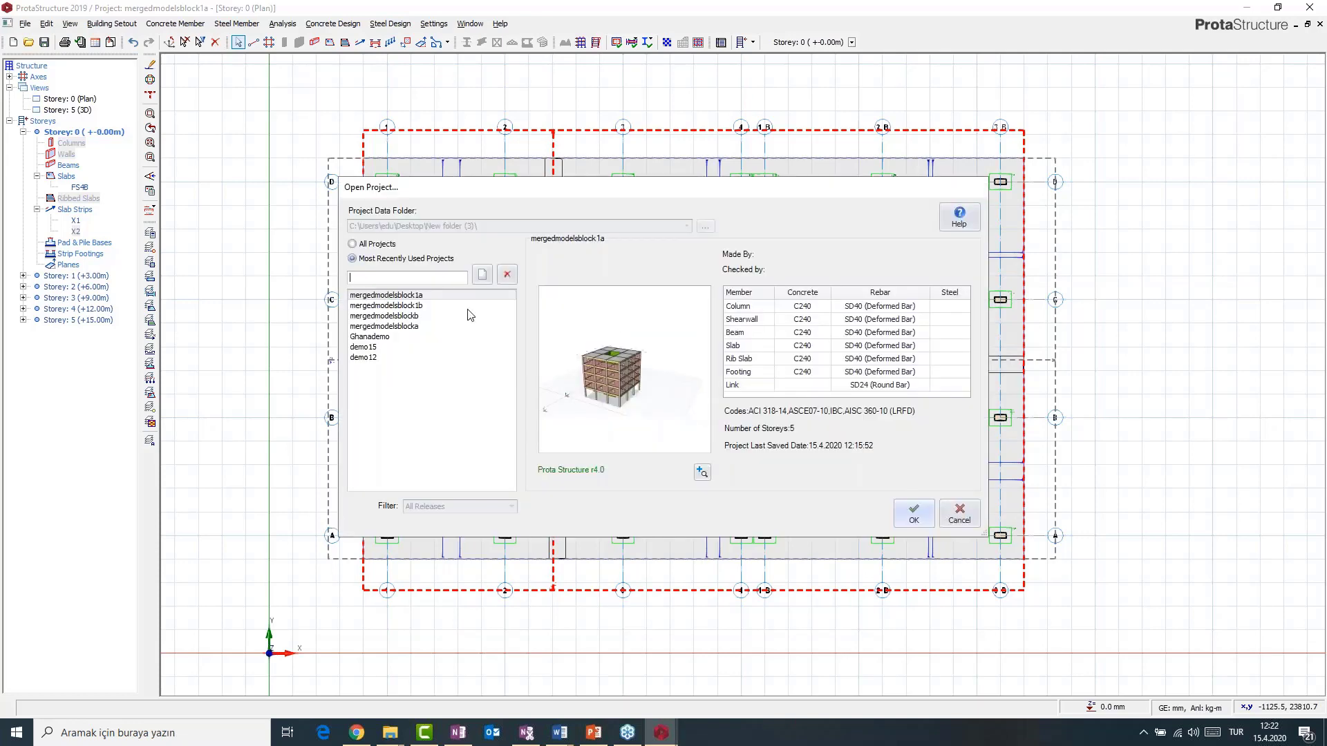
{"action": "left_click", "coordinate": [913, 517]}
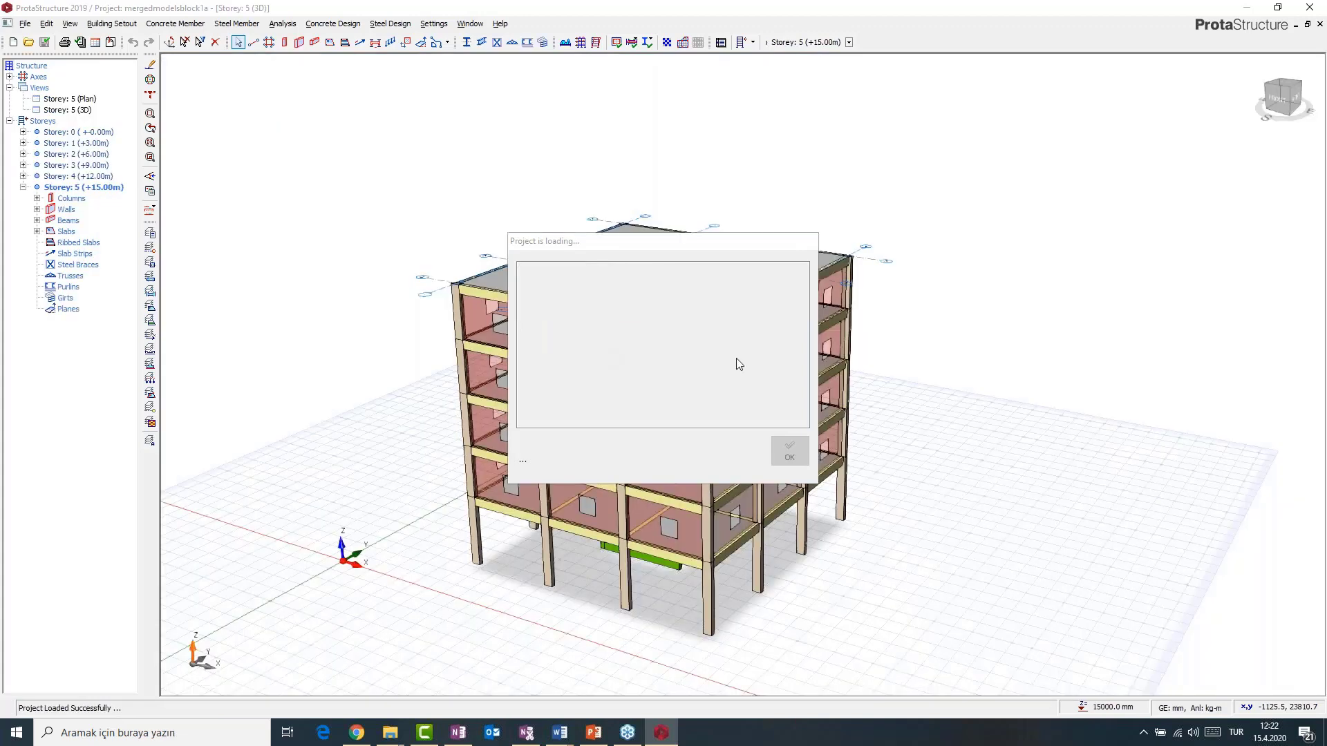
- Set Total No. of Storeys to 8, accepting that previous analysis results are invalidated
{"action": "middle_click_drag", "start_coordinate": [738, 365], "coordinate": [695, 362]}
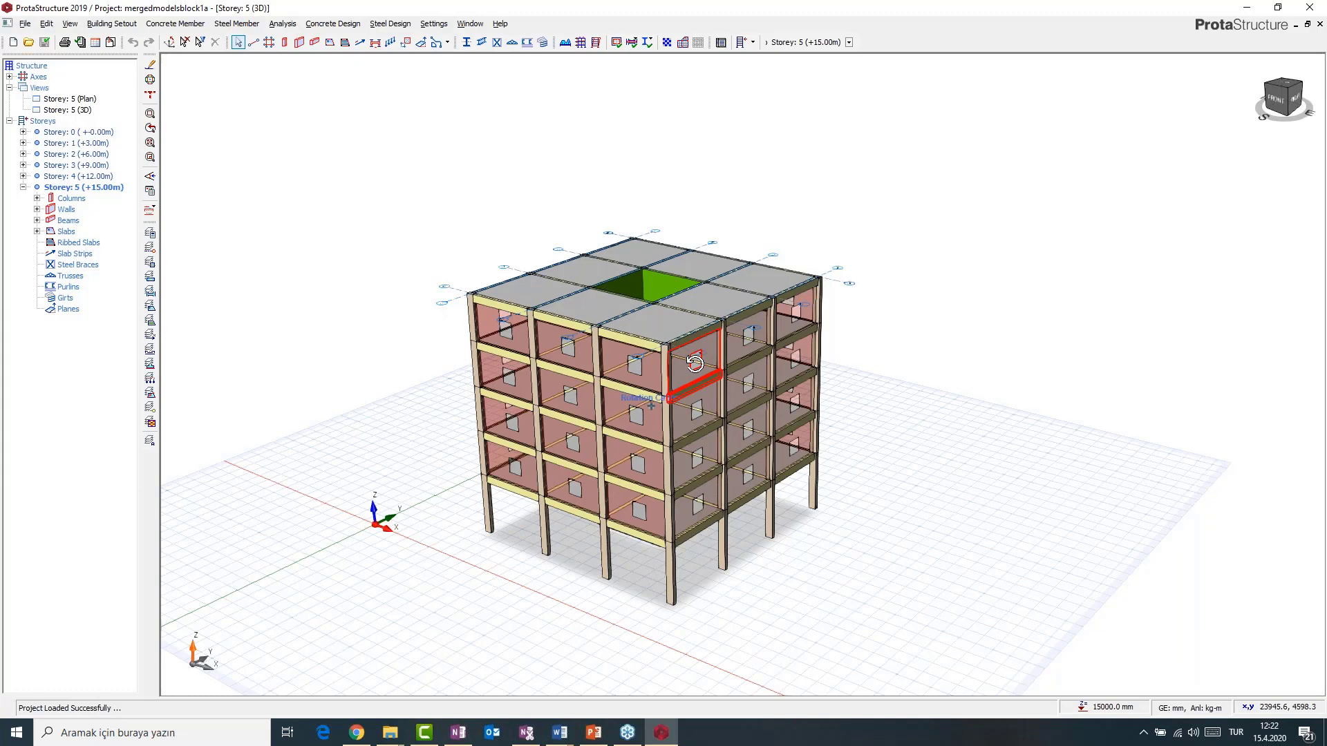
{"action": "middle_click_drag", "start_coordinate": [695, 362], "coordinate": [707, 360]}
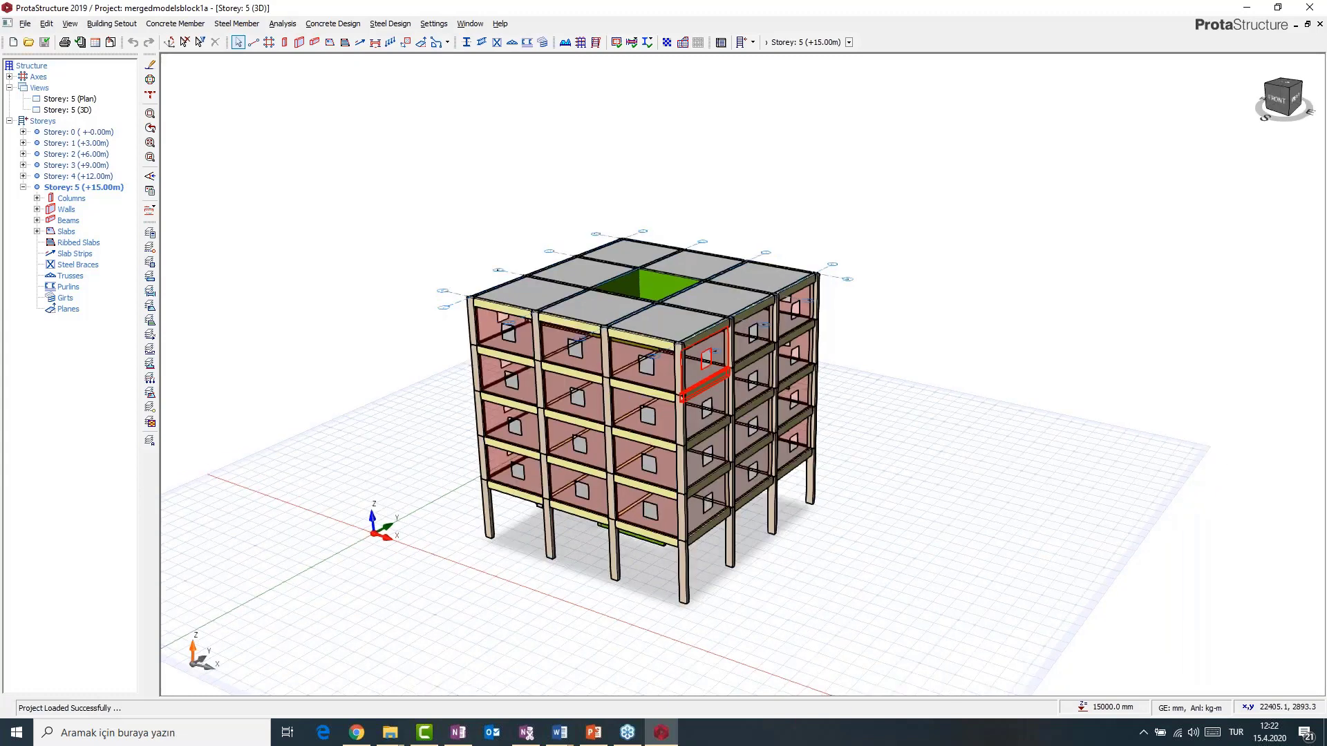
{"action": "right_click", "coordinate": [41, 121]}
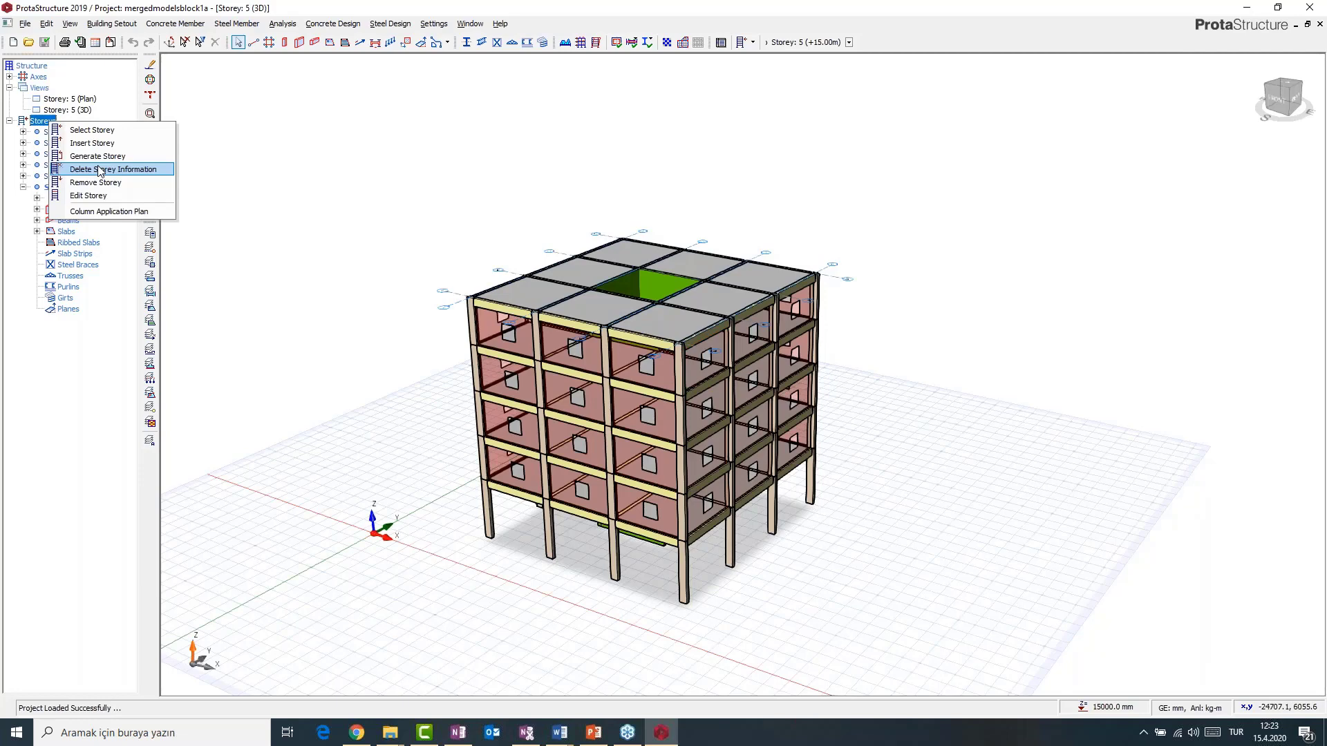
{"action": "left_click", "coordinate": [26, 131]}
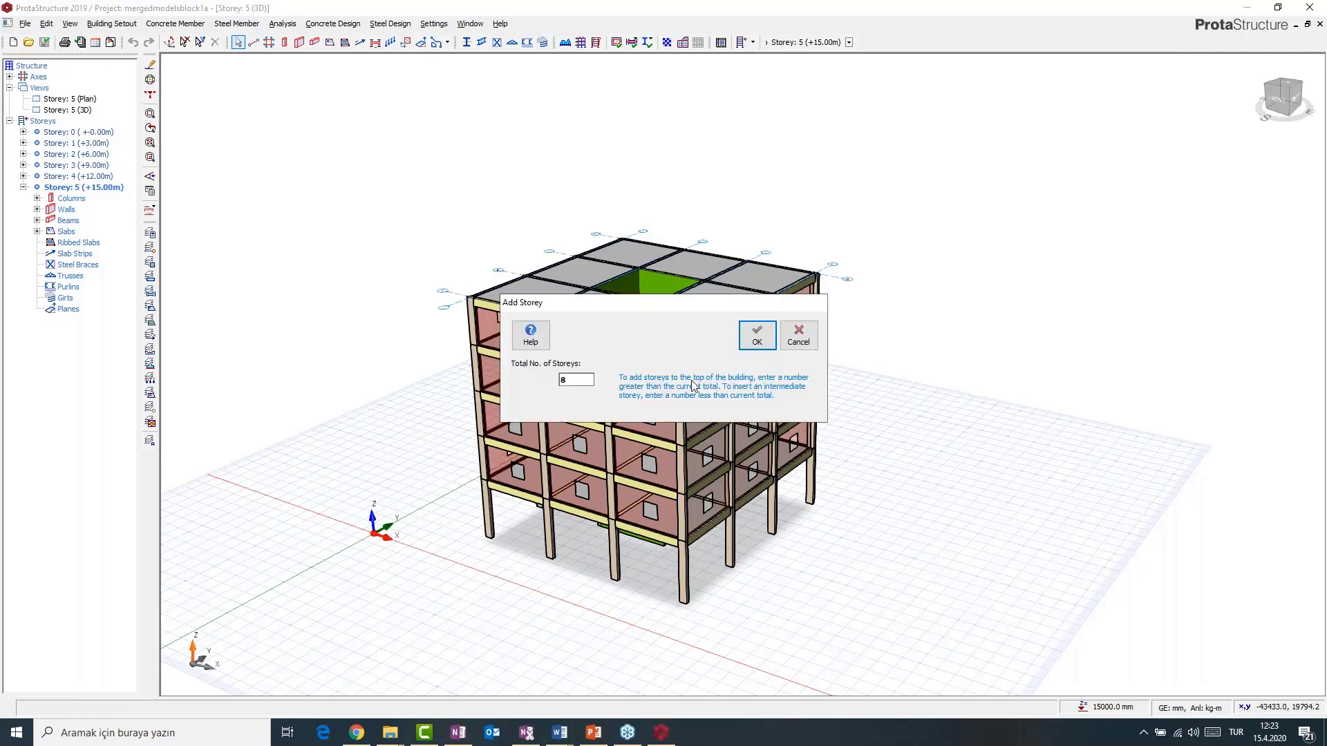
{"action": "left_click", "coordinate": [757, 338]}
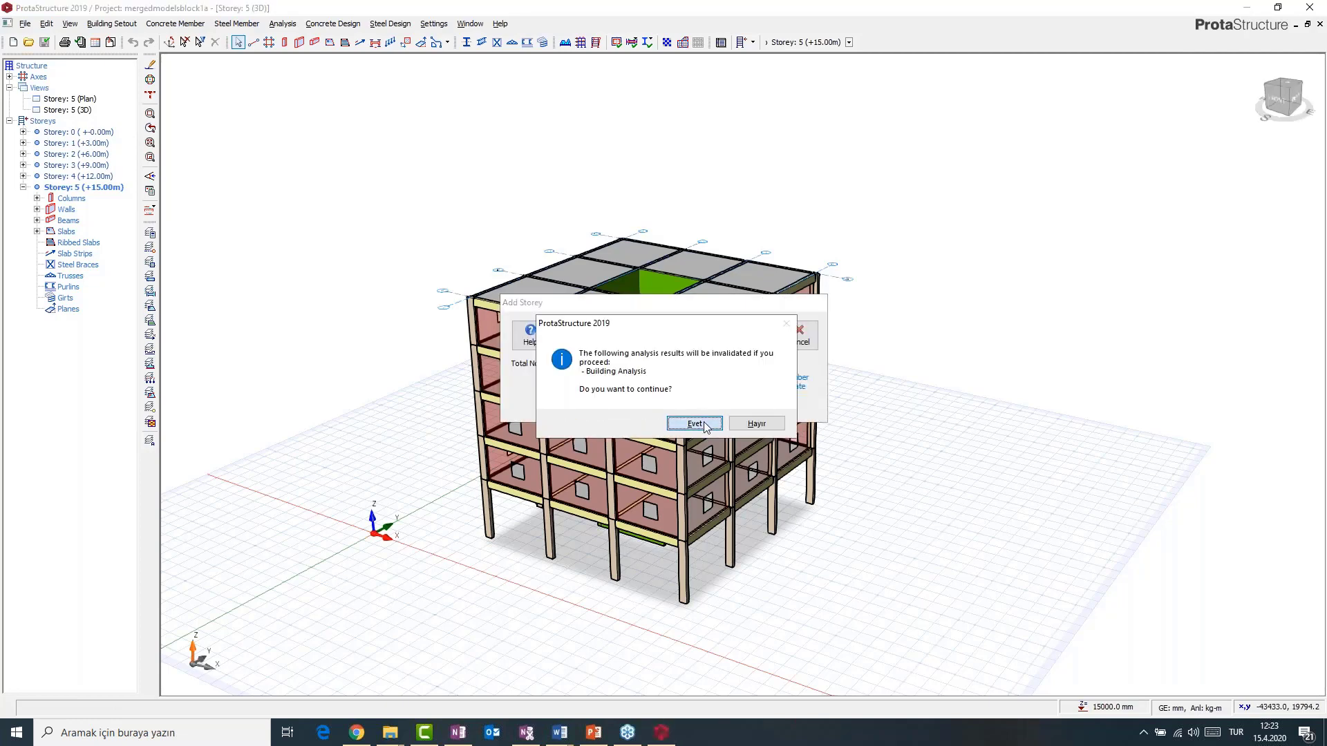
{"action": "left_click", "coordinate": [694, 424]}
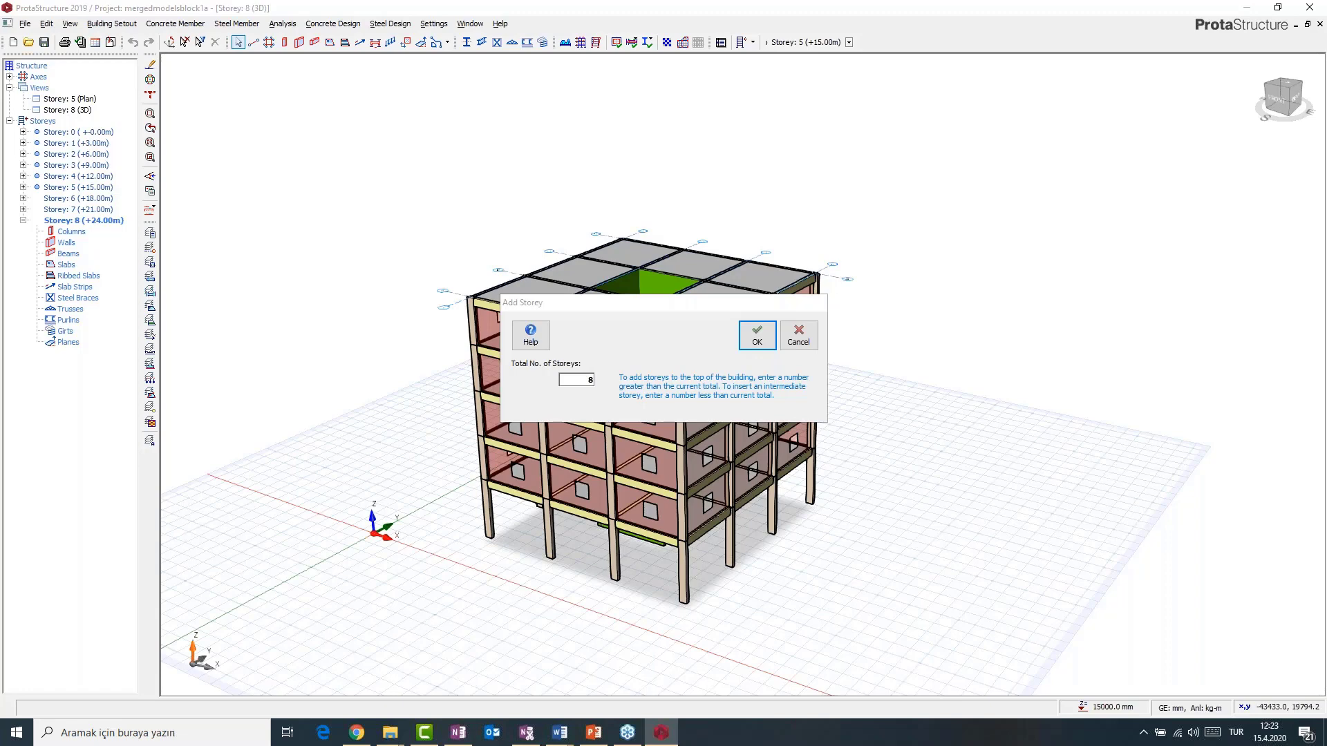
{"action": "left_click", "coordinate": [26, 28]}
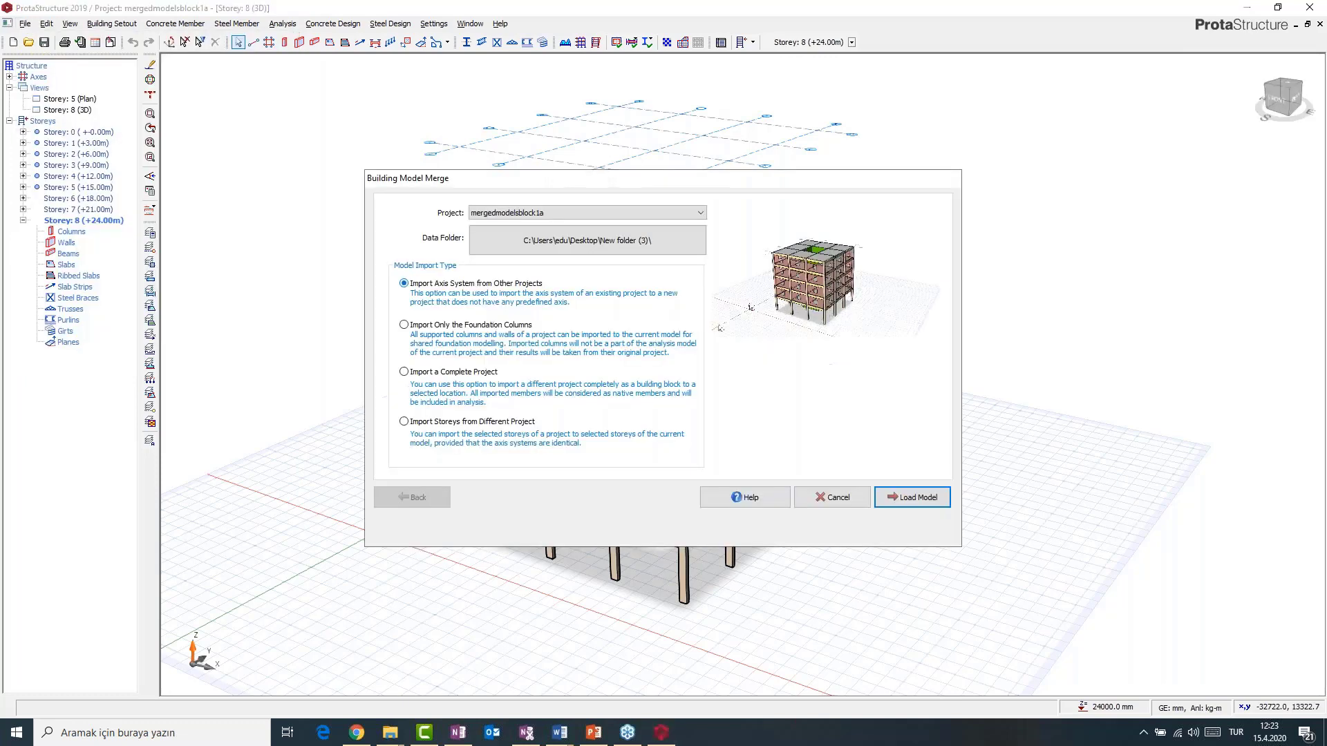
- Merge storeys 1, 2 and 3 of mergedmodelsblock1b into the building from target storey 6
{"action": "left_click", "coordinate": [404, 421]}
{"action": "left_click", "coordinate": [669, 214]}
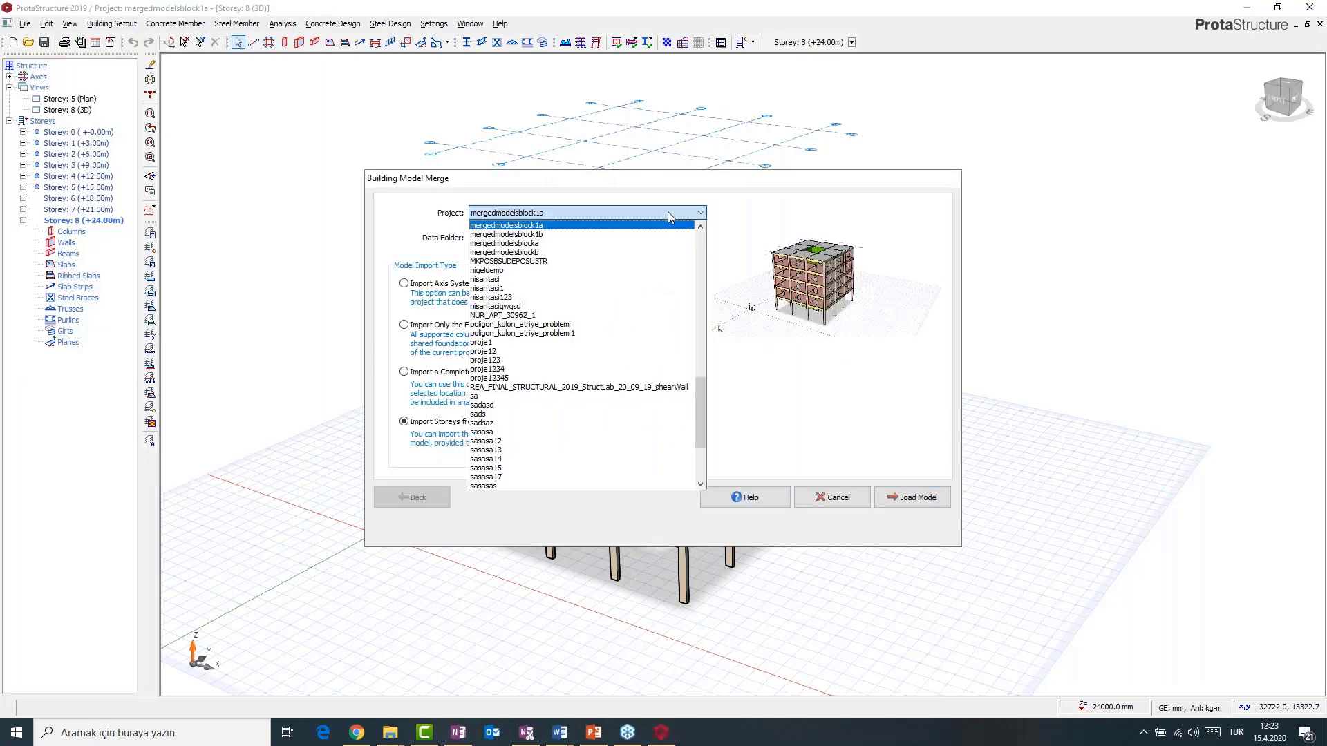
{"action": "left_click", "coordinate": [562, 235]}
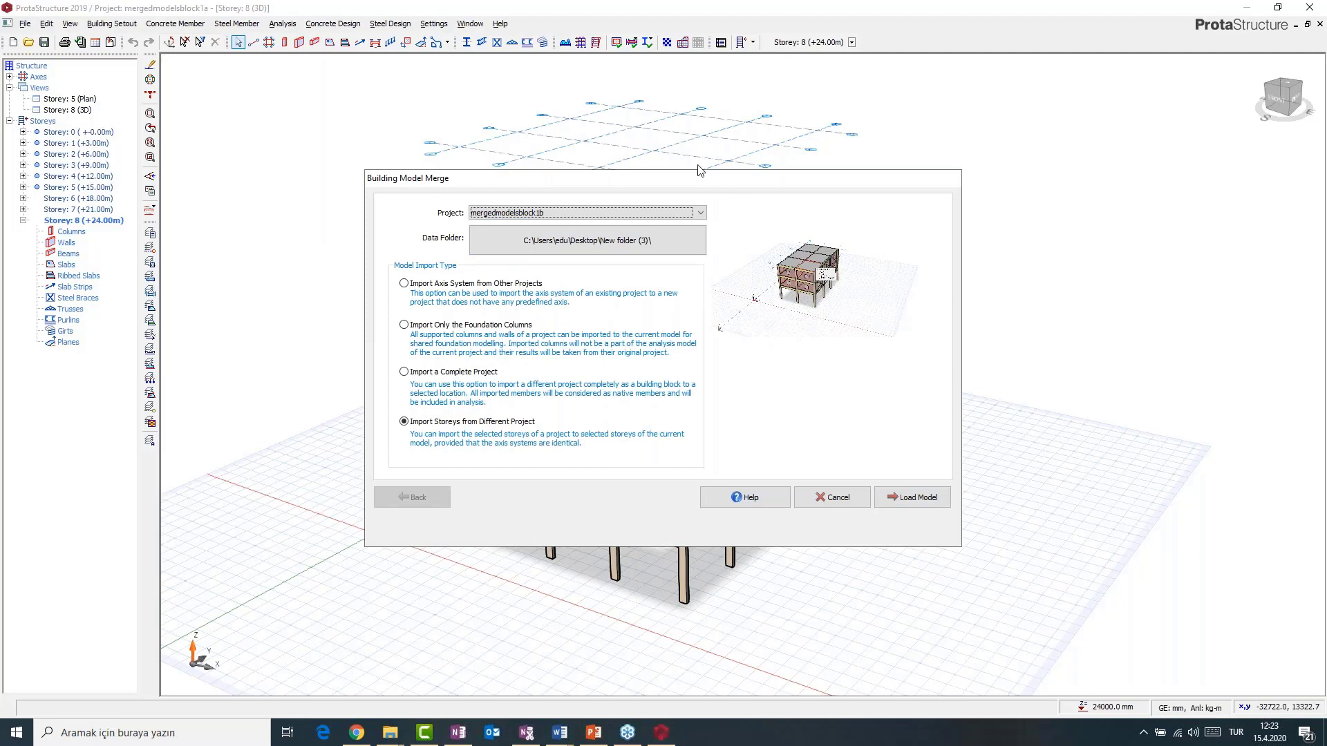
{"action": "left_click", "coordinate": [920, 502]}
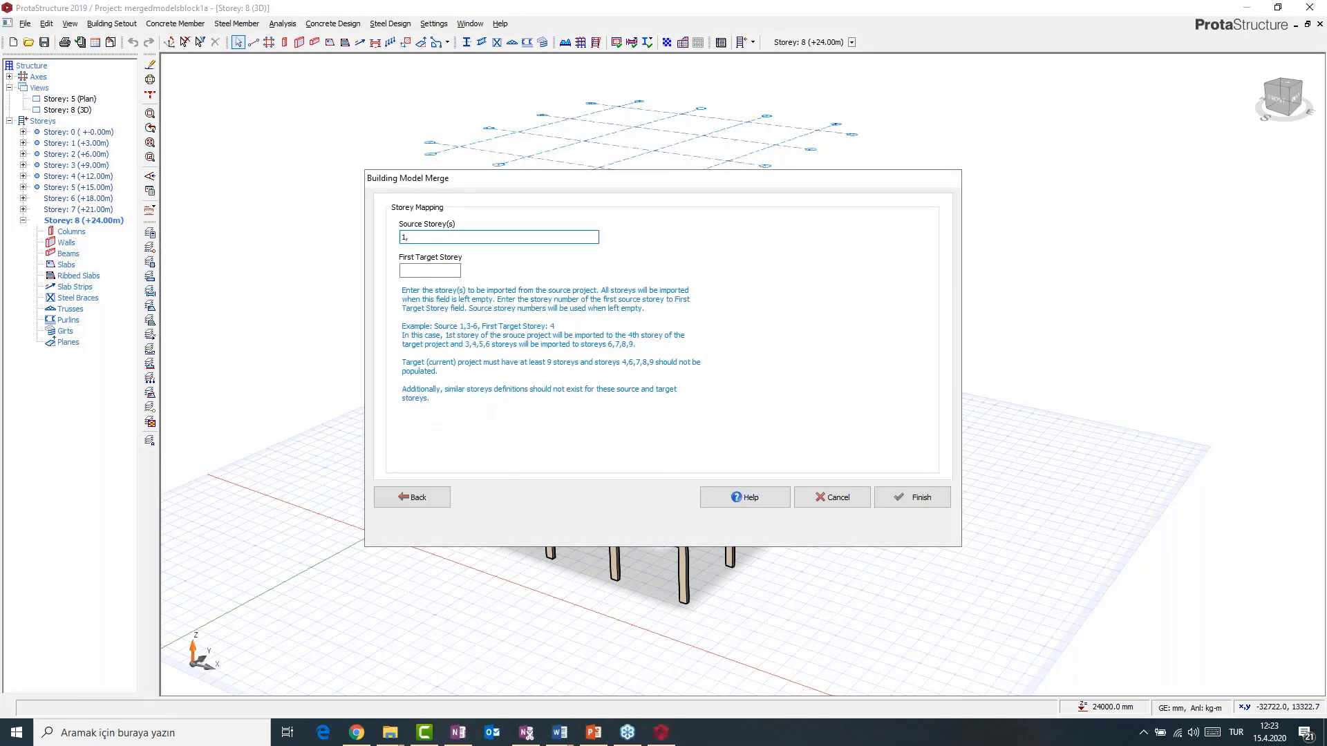
{"action": "type", "text": "3"}
{"action": "left_click", "coordinate": [445, 273]}
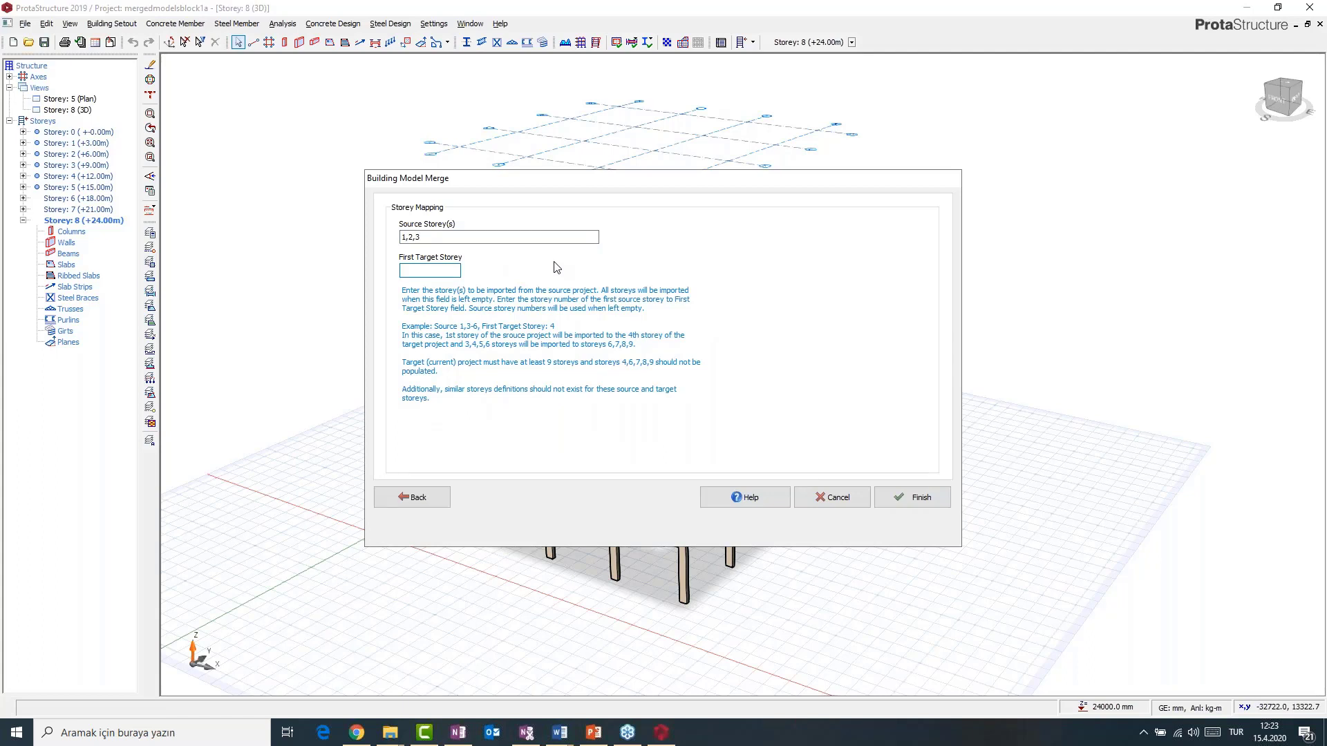
{"action": "type", "text": "6"}
{"action": "left_click", "coordinate": [915, 505]}
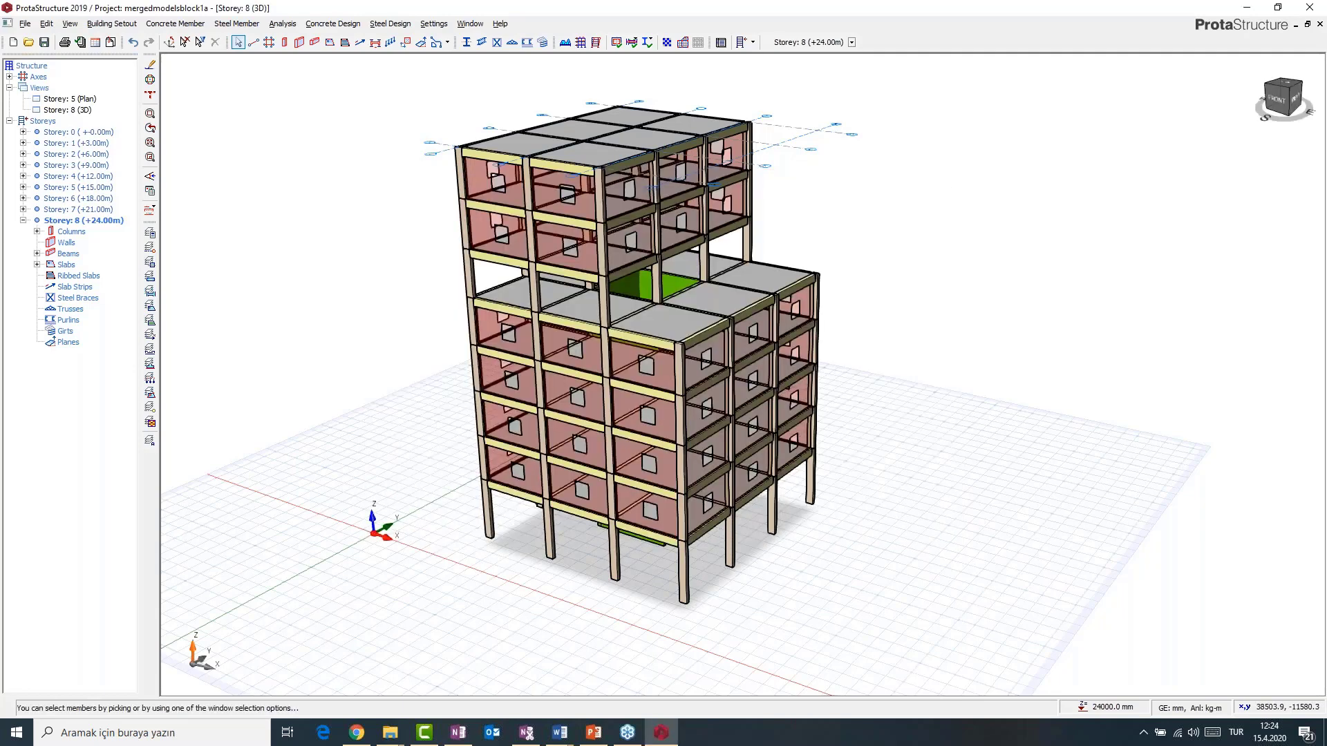
{"action": "middle_click_drag", "start_coordinate": [622, 359], "coordinate": [646, 367]}
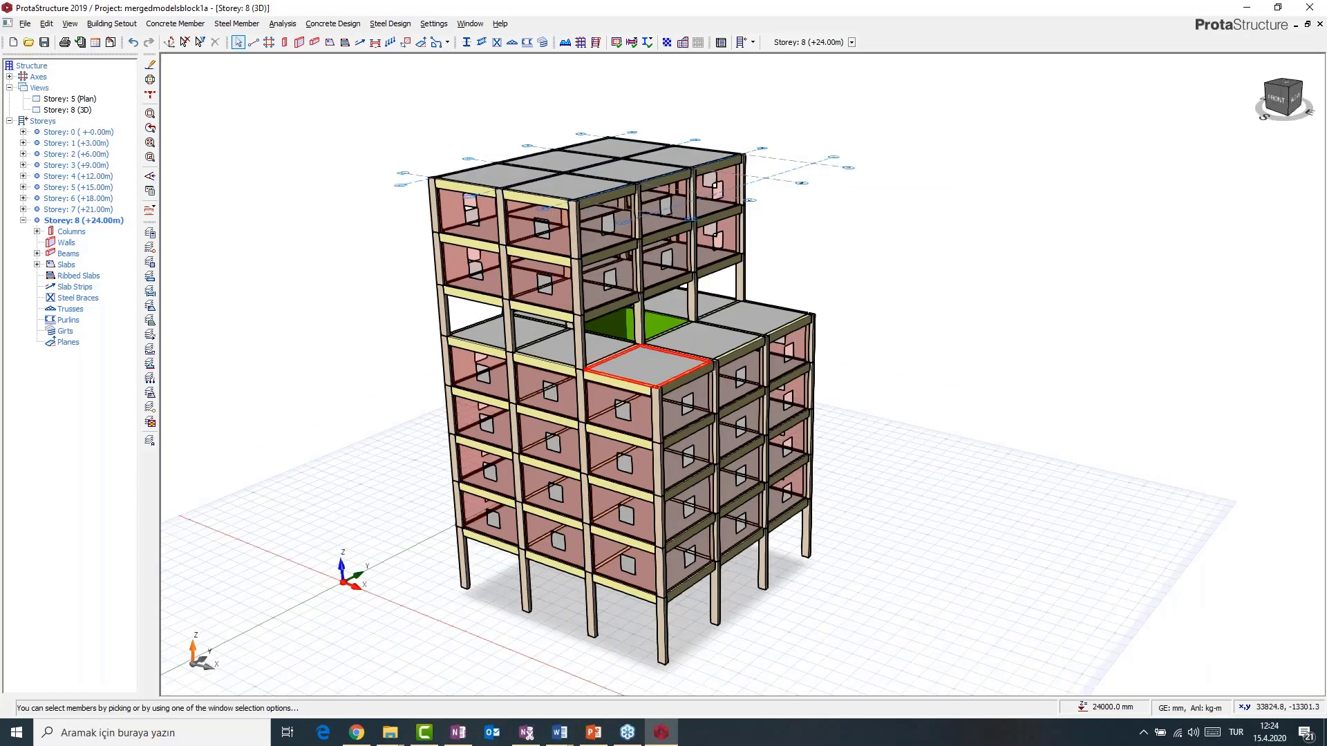
{"action": "scroll", "coordinate": [629, 395], "scroll_direction": "up", "scroll_amount": 2}
{"action": "right_click", "coordinate": [515, 354]}
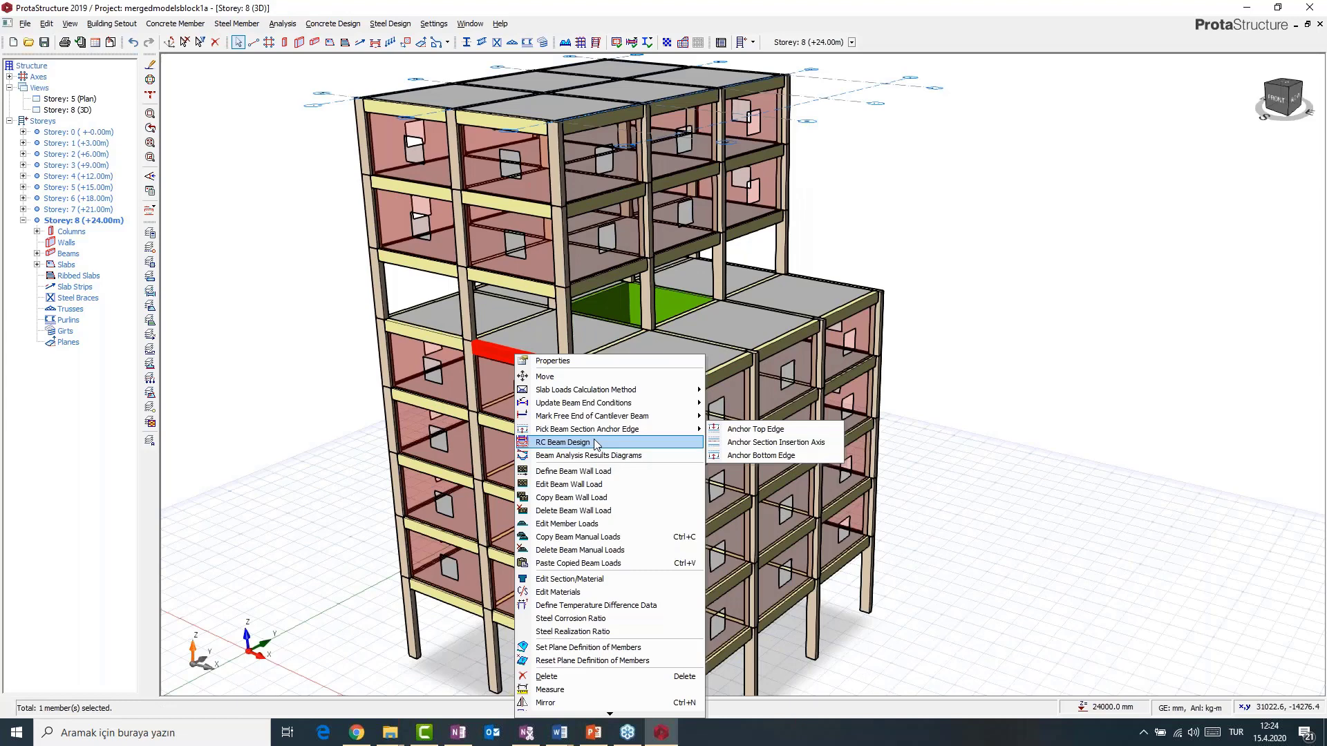
{"action": "left_click", "coordinate": [573, 471]}
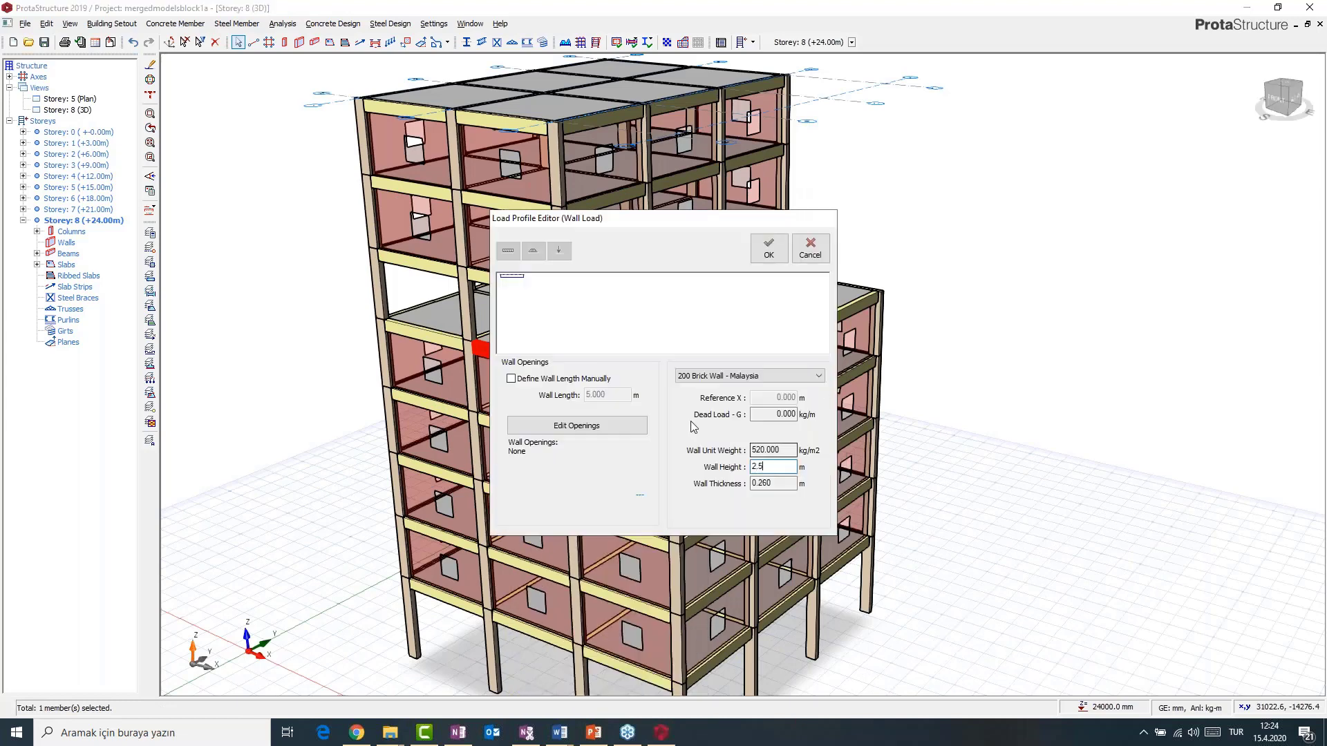
{"action": "left_click", "coordinate": [577, 427]}
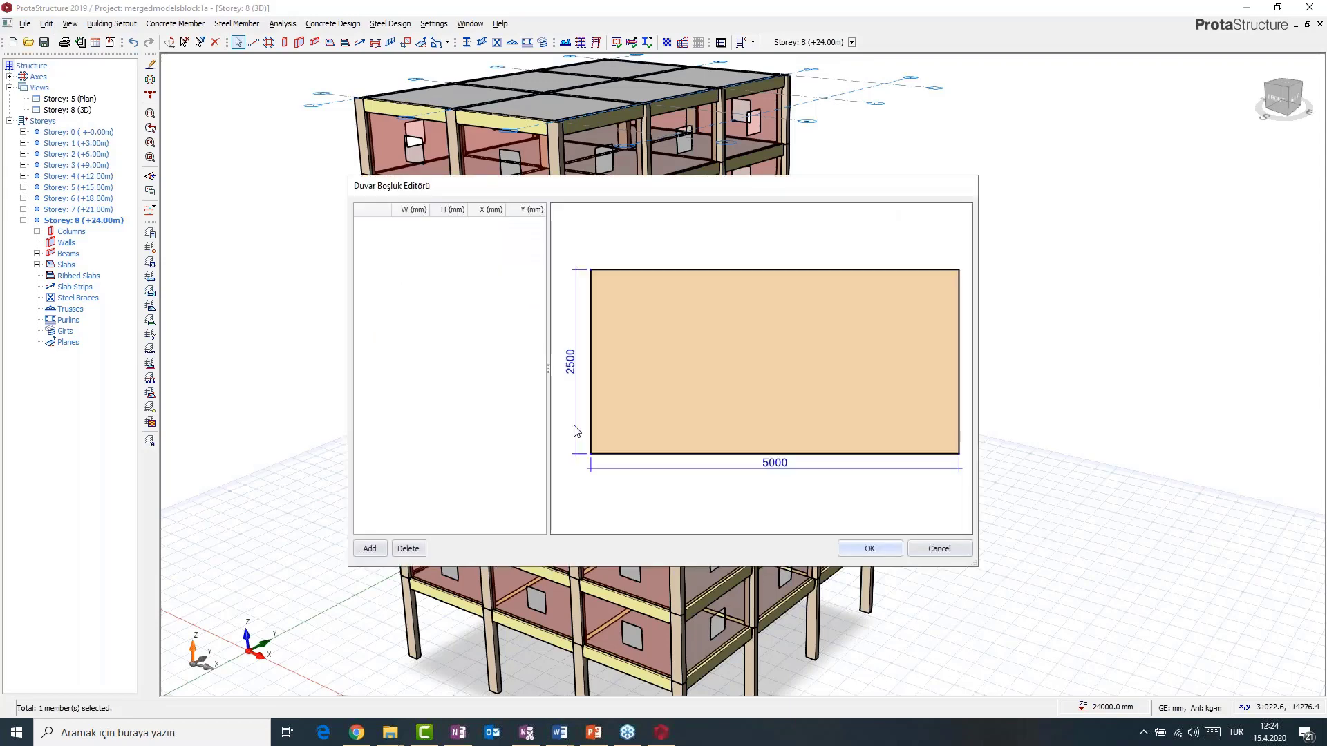
{"action": "key", "text": "Escape"}
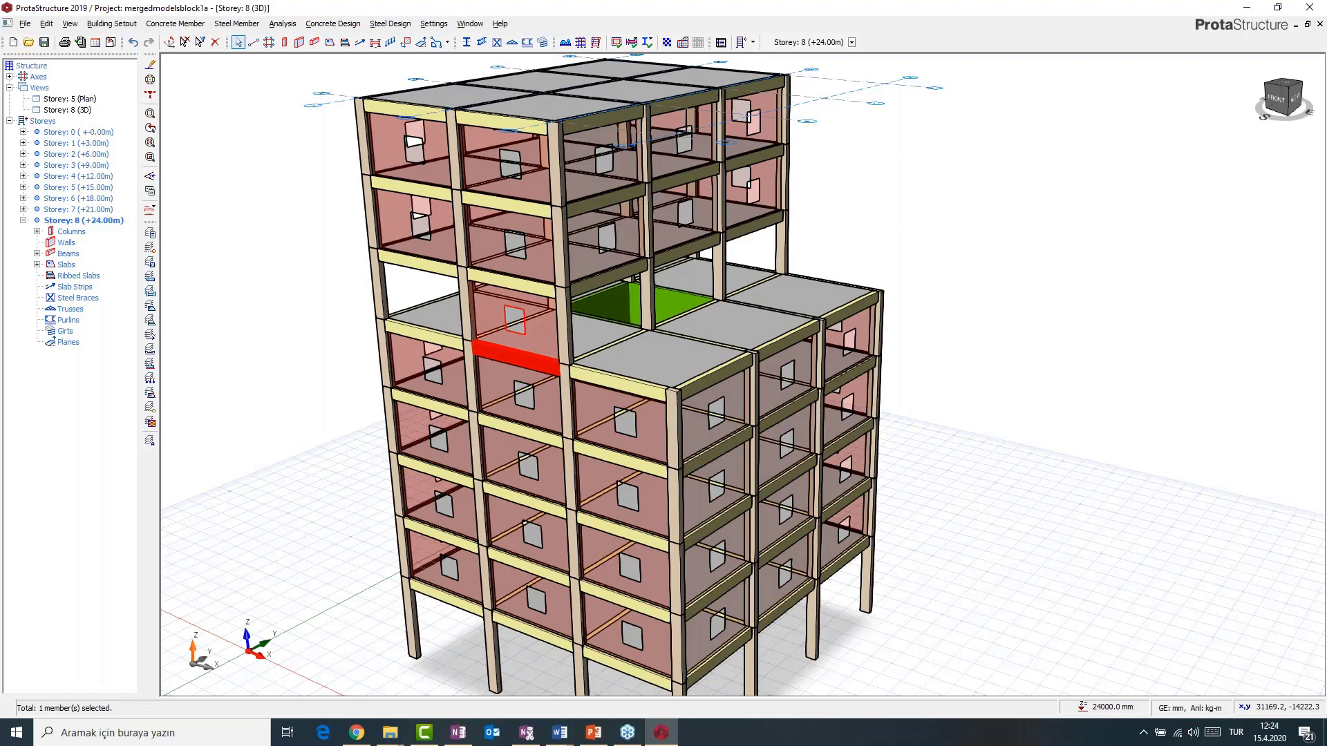
{"action": "scroll", "coordinate": [696, 324], "scroll_direction": "down", "scroll_amount": 2}
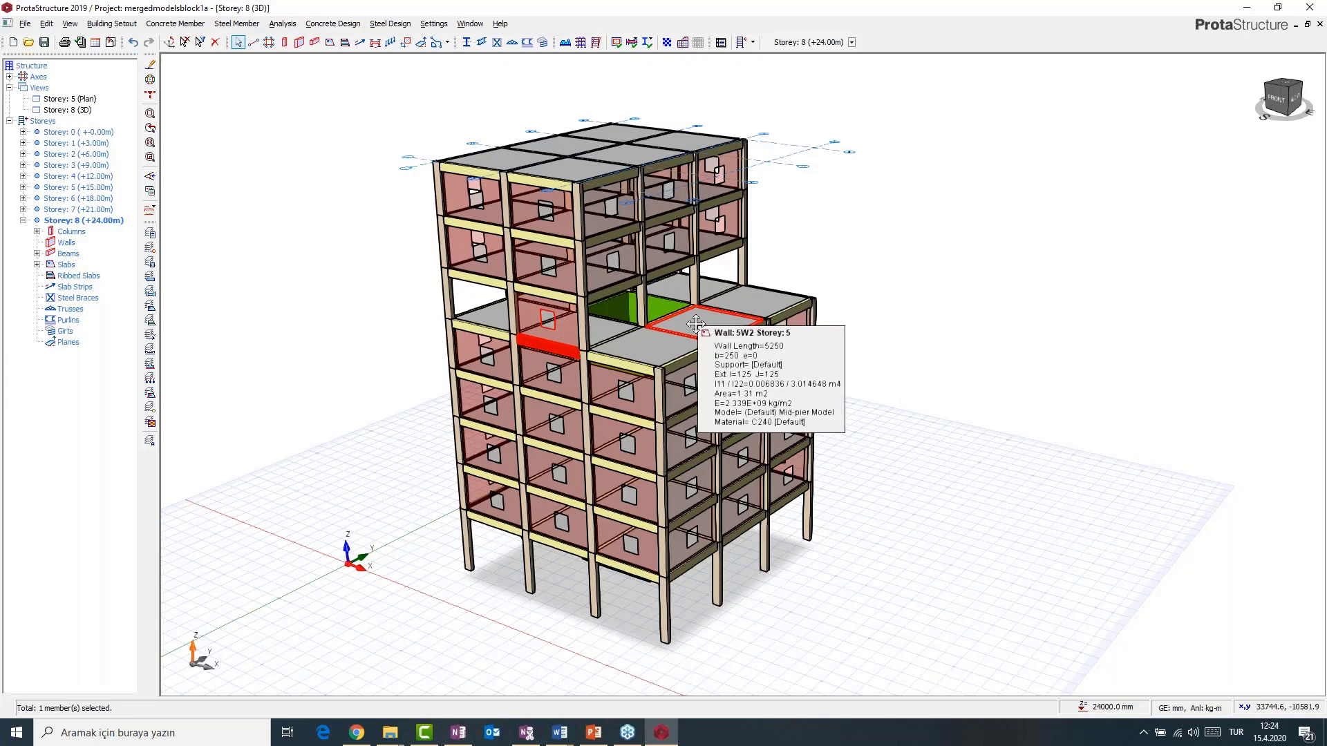
{"action": "left_click", "coordinate": [283, 24]}
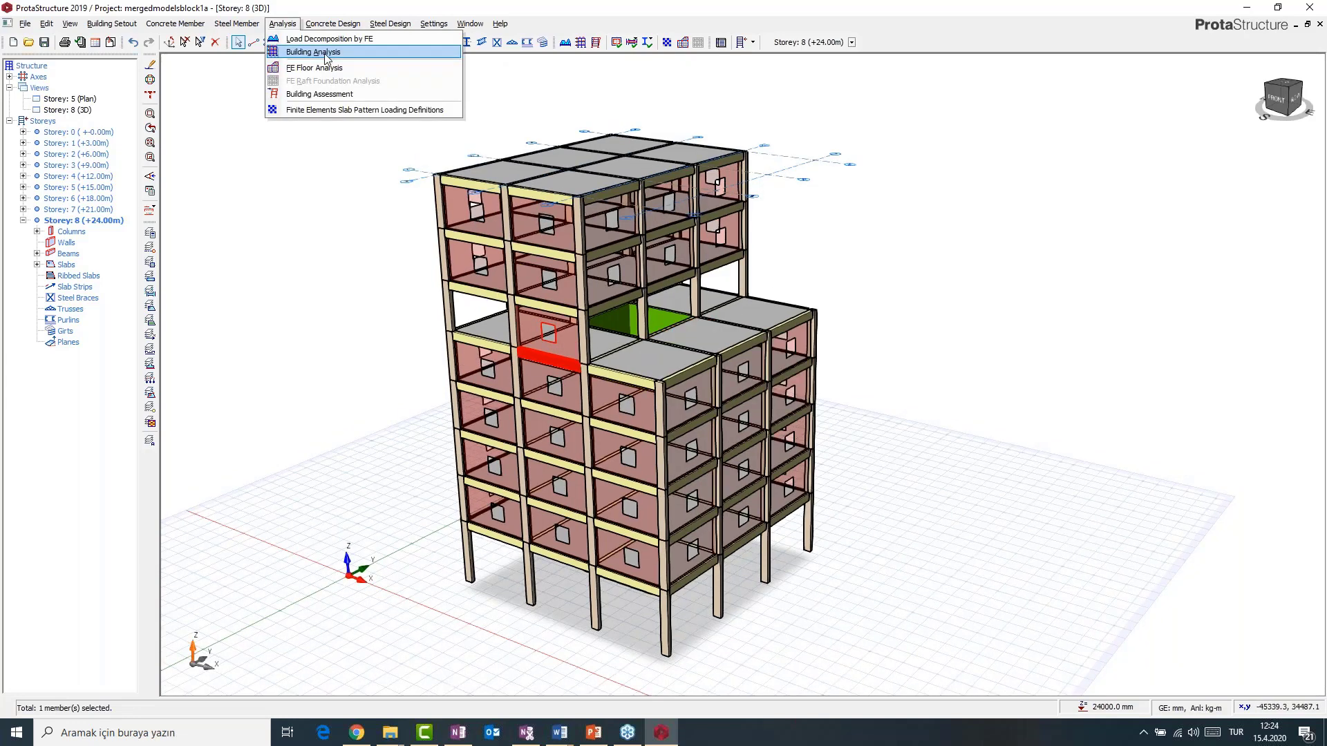
- Run the building analysis and dismiss the summary report and progress log
{"action": "left_click", "coordinate": [325, 53]}
{"action": "left_click", "coordinate": [624, 202]}
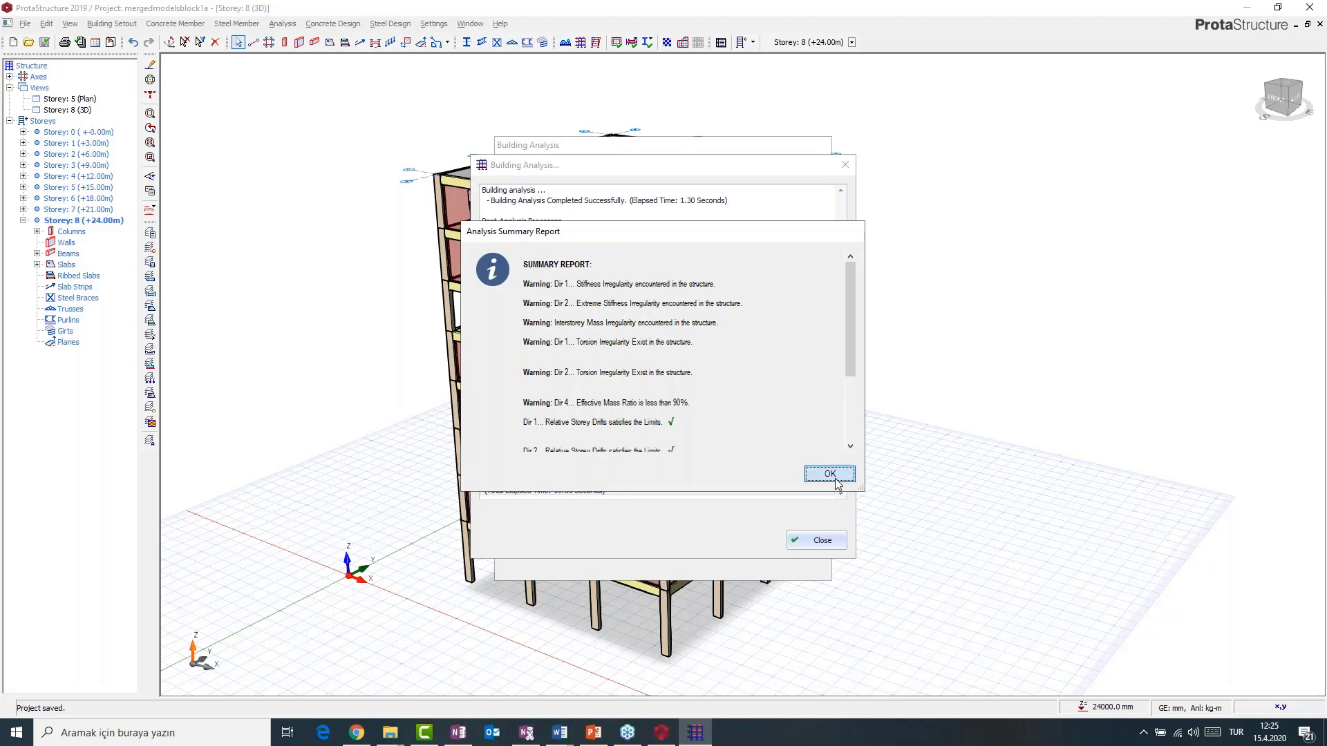
{"action": "left_click", "coordinate": [830, 474]}
{"action": "key", "text": "Return"}
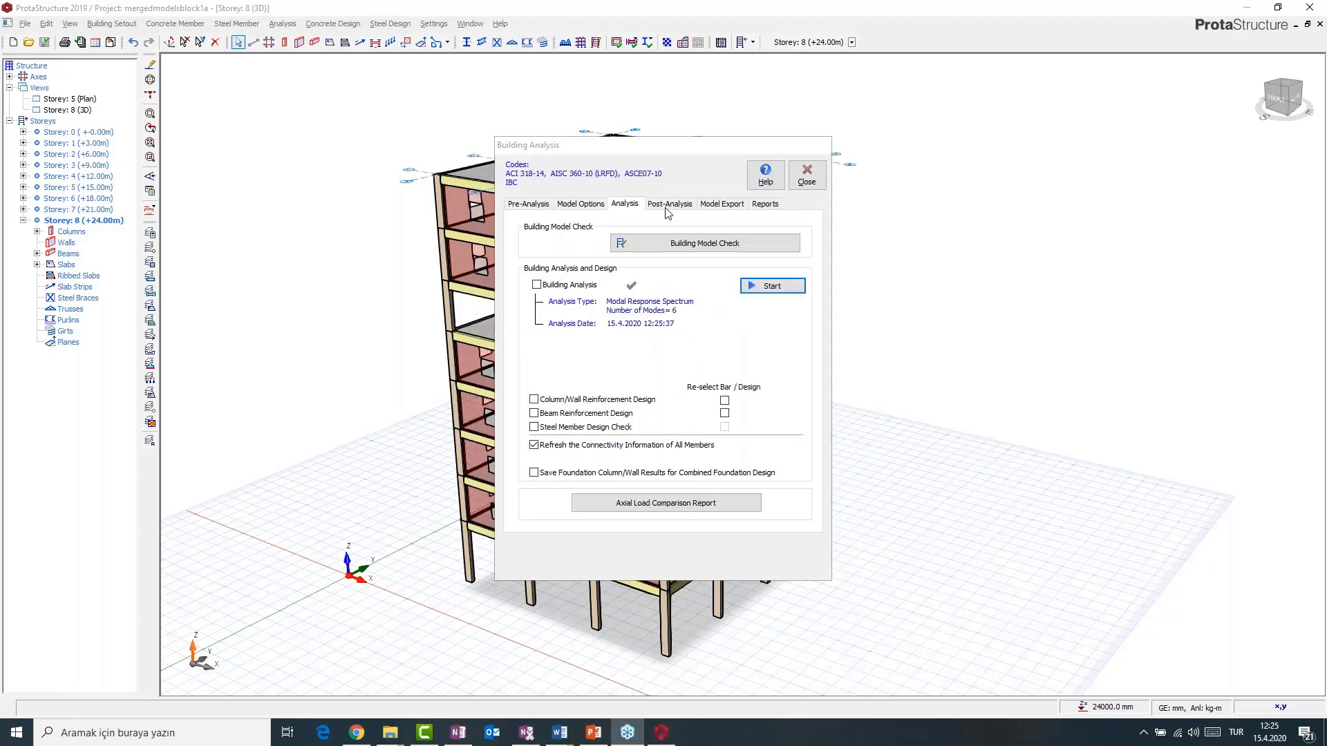
- Open the Analytical Model display from Post-Analysis model and analysis results options
{"action": "left_click", "coordinate": [667, 205]}
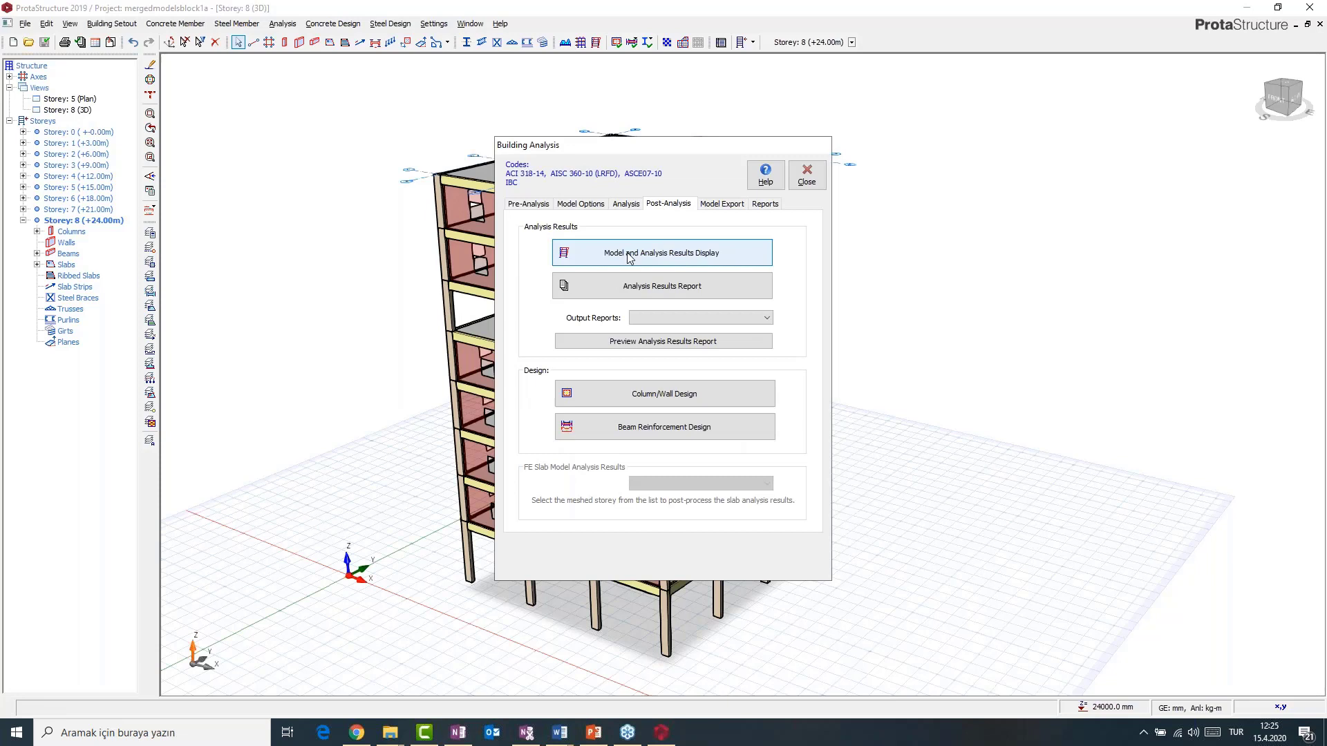
{"action": "left_click", "coordinate": [629, 257]}
{"action": "left_click", "coordinate": [677, 387]}
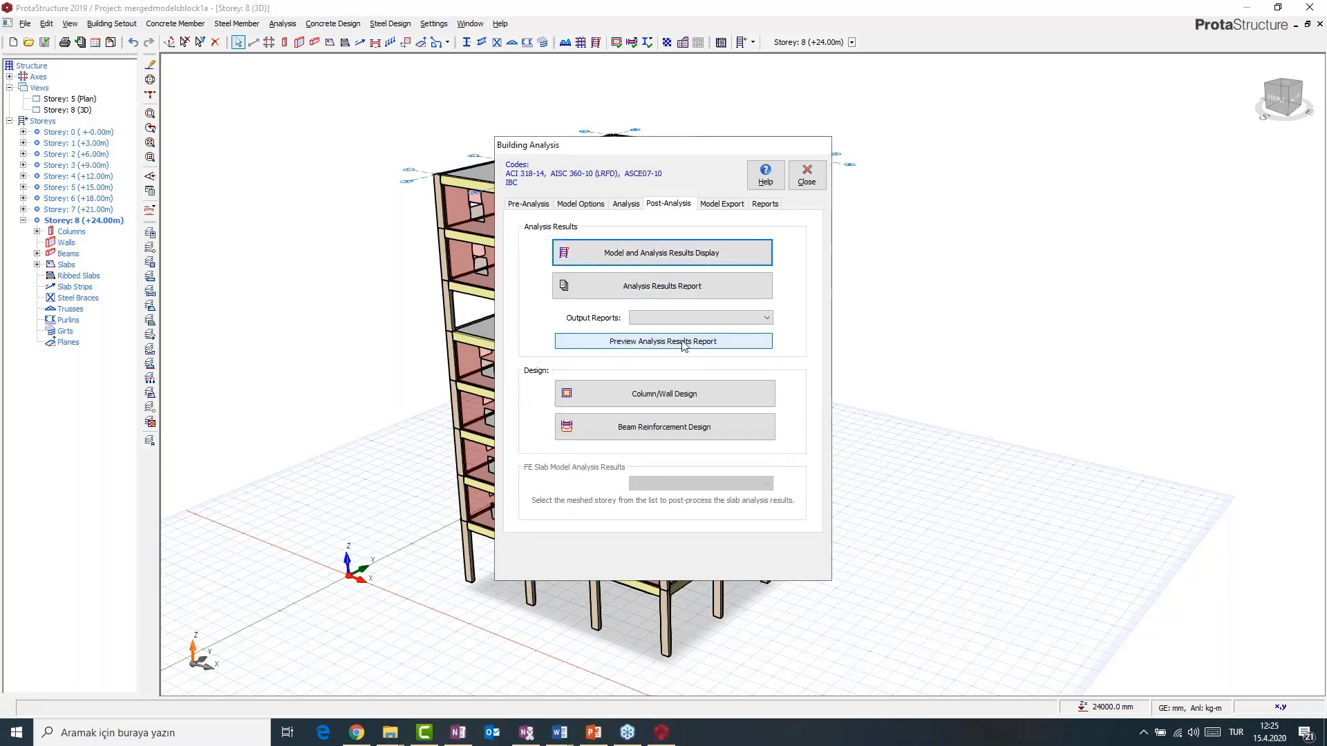
{"action": "left_click", "coordinate": [655, 378]}
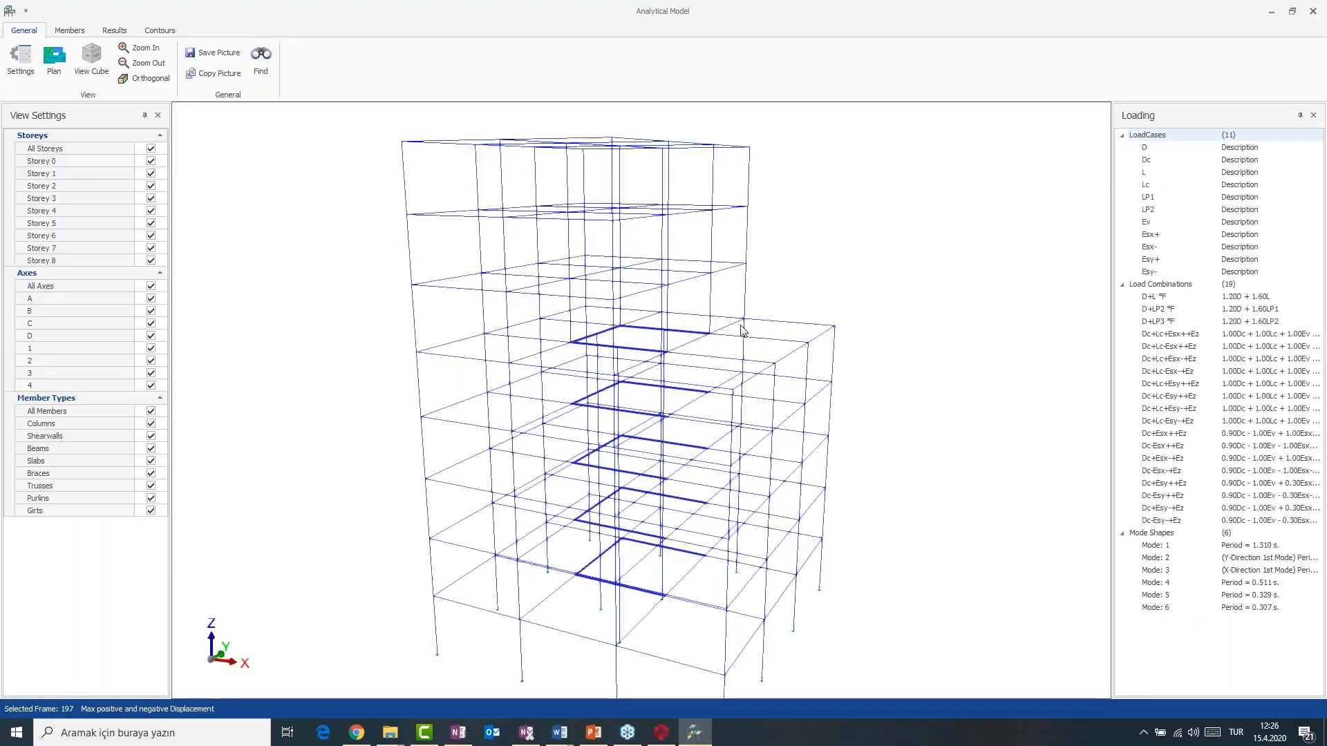
- Orbit and zoom the eight-storey analytical frame to inspect it from several angles
{"action": "middle_click_drag", "start_coordinate": [741, 330], "coordinate": [588, 365]}
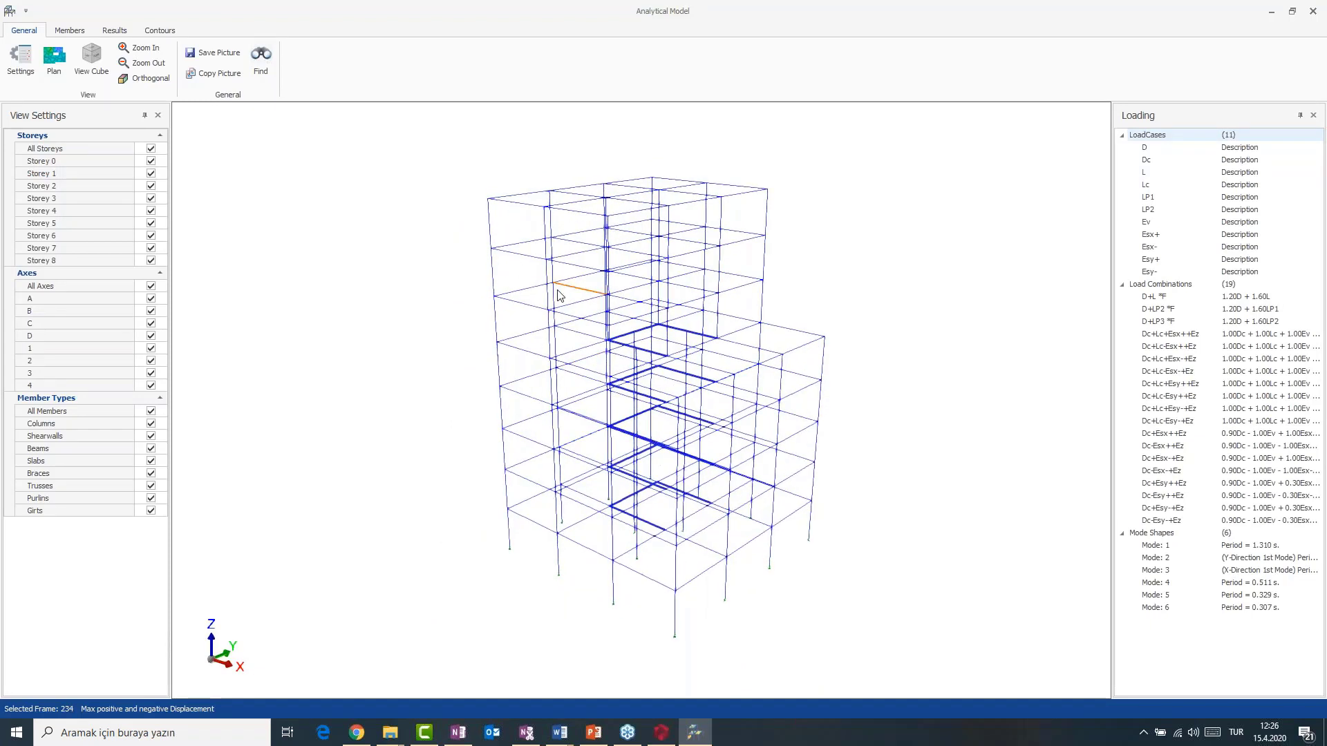
{"action": "middle_click_drag", "start_coordinate": [560, 296], "coordinate": [642, 313]}
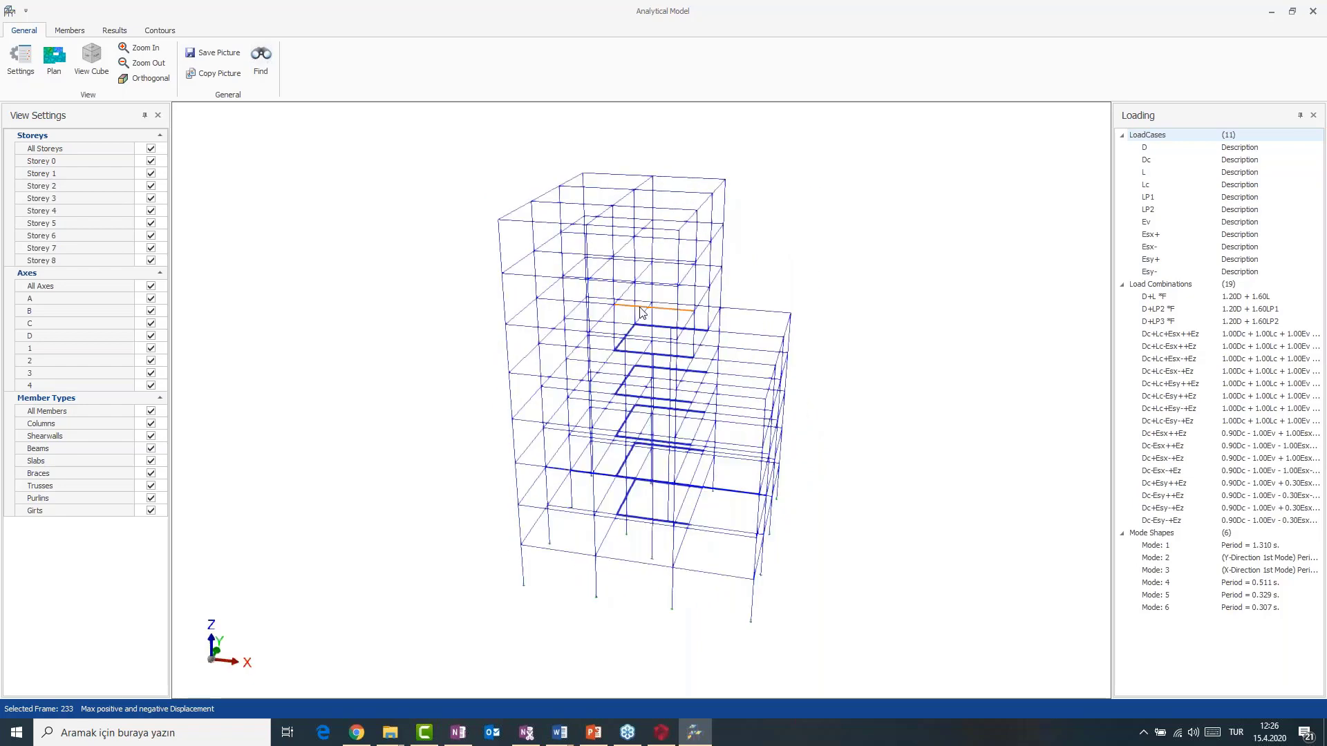
{"action": "scroll", "coordinate": [642, 312], "scroll_direction": "up", "scroll_amount": 3}
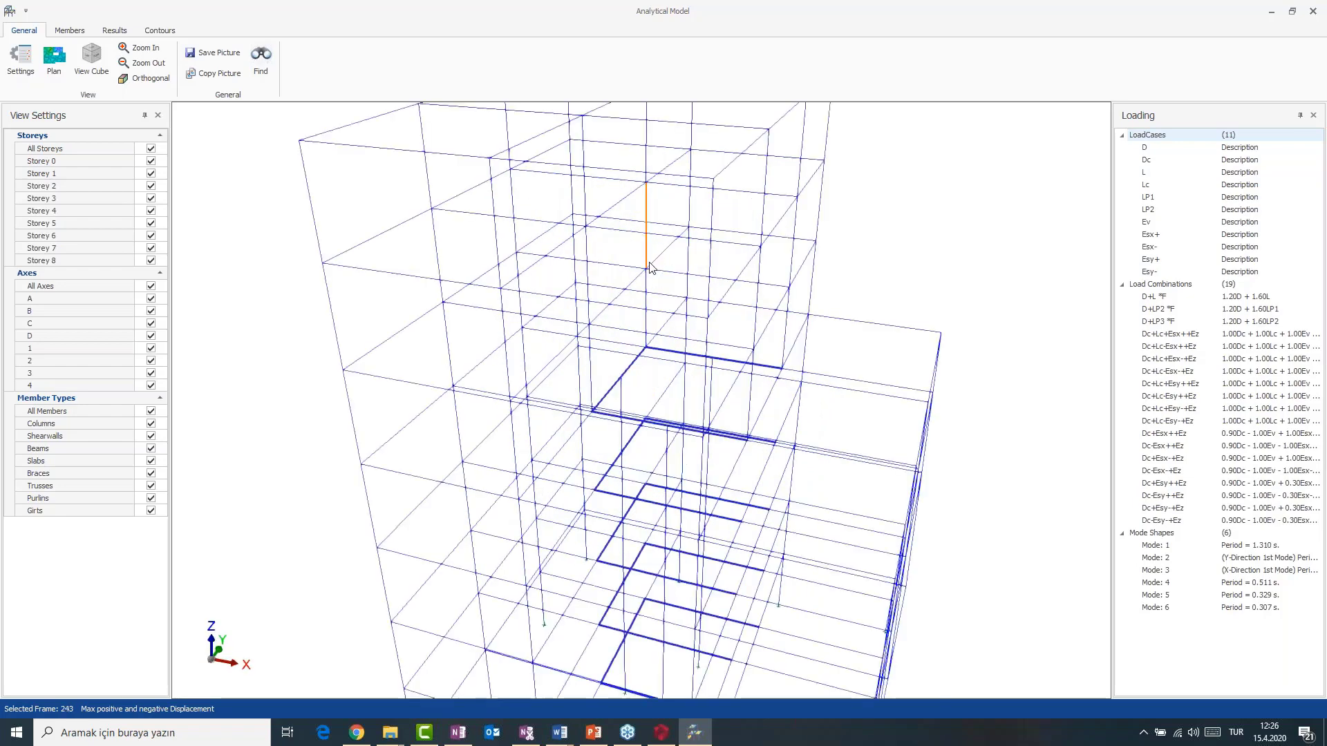
{"action": "scroll", "coordinate": [646, 267], "scroll_direction": "down", "scroll_amount": 3}
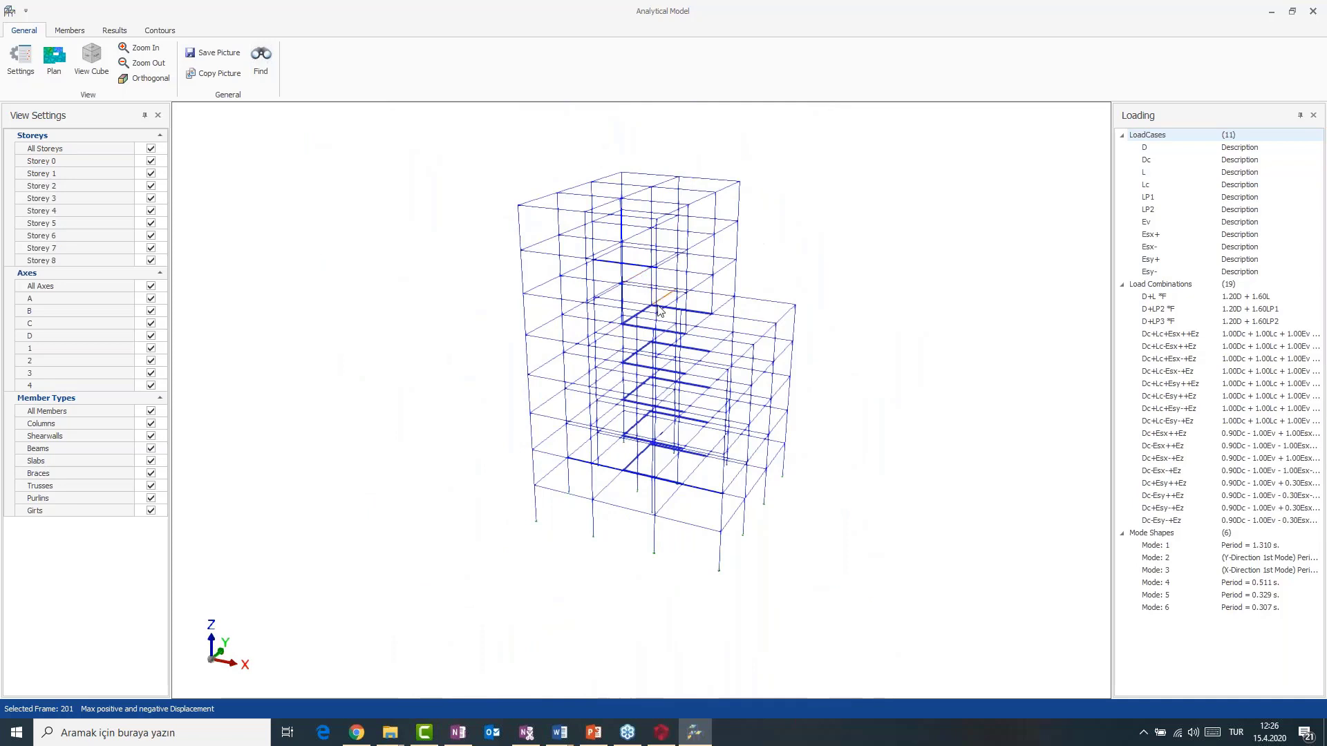
{"action": "middle_click_drag", "start_coordinate": [660, 311], "coordinate": [678, 512]}
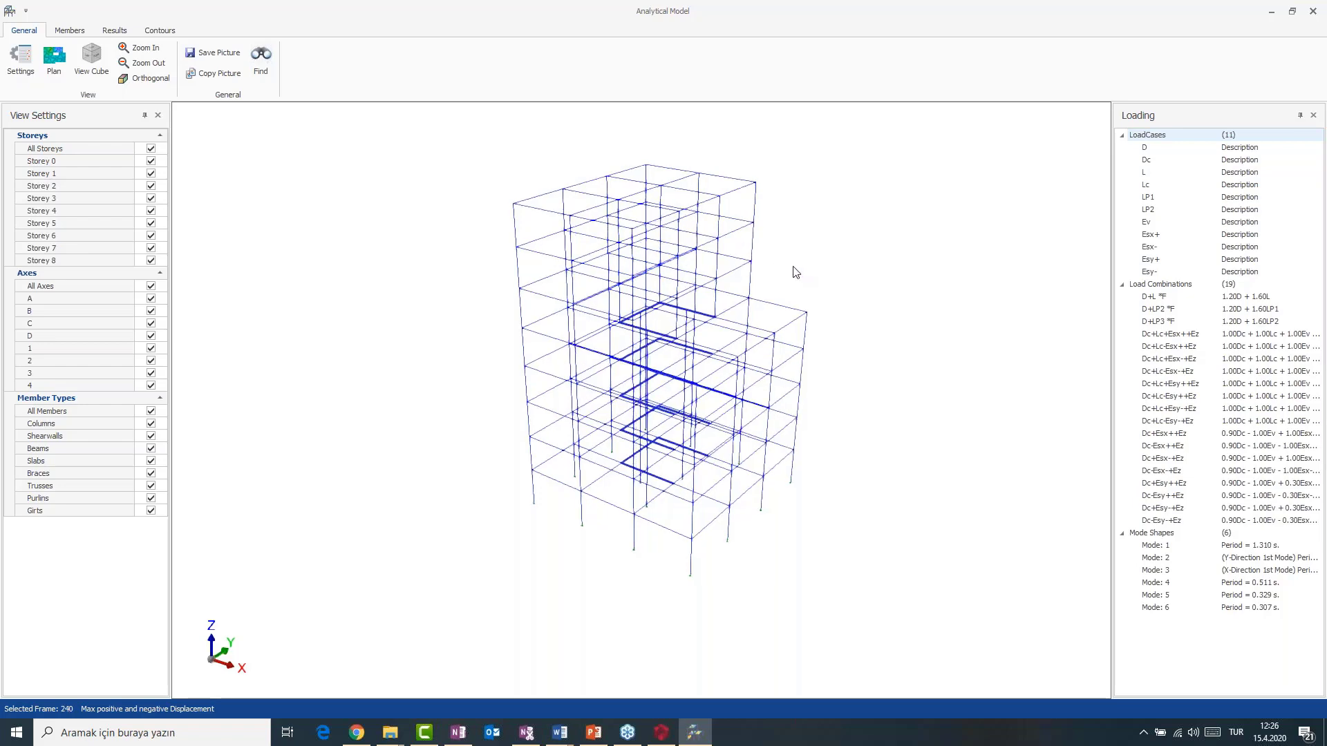
{"action": "mouse_move", "coordinate": [792, 272]}
{"action": "left_mouse_down"}
{"action": "mouse_move", "coordinate": [817, 266]}
{"action": "mouse_move", "coordinate": [804, 261]}
{"action": "left_mouse_up"}
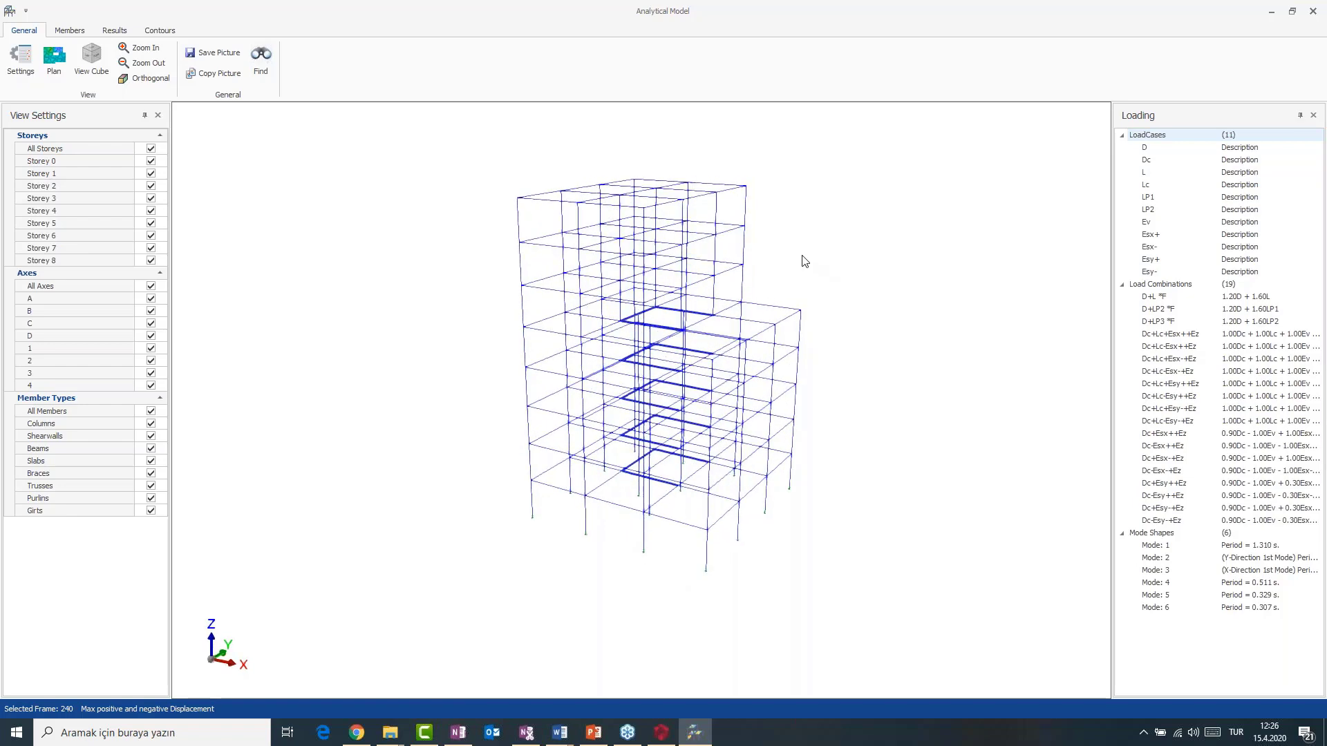